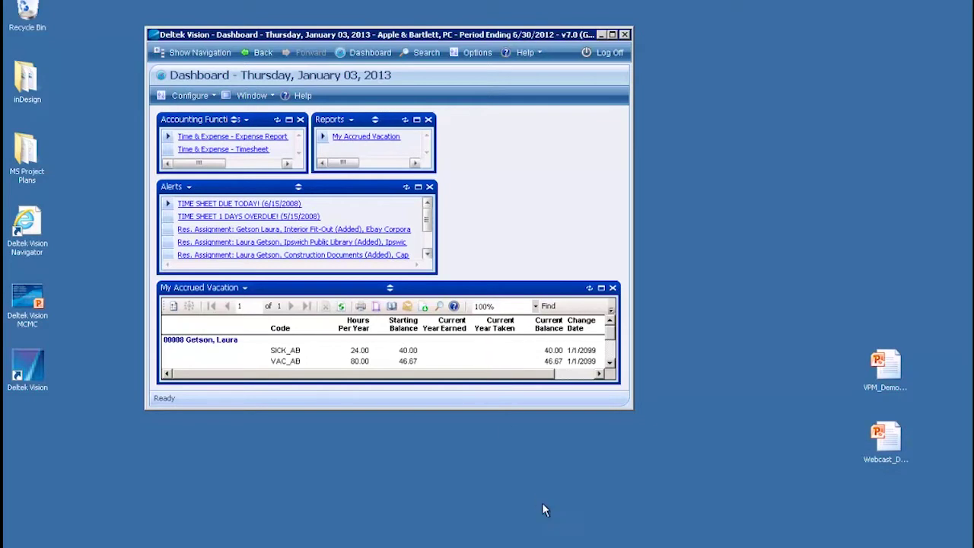
# Run the Aged Accounts Receivable report aged to the current date for the job-to-date period, and close it after viewing.
pyautogui.press('super+d')
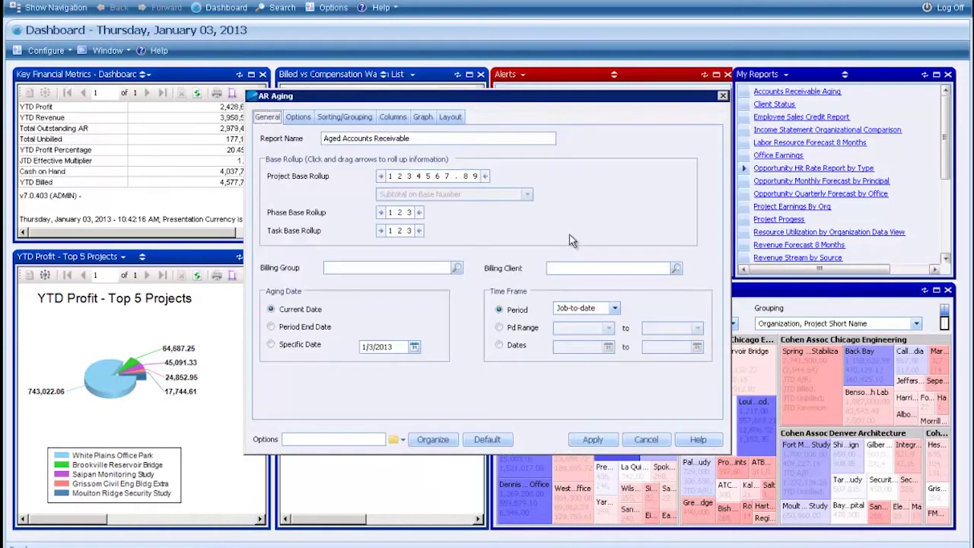
pyautogui.click(594, 440)
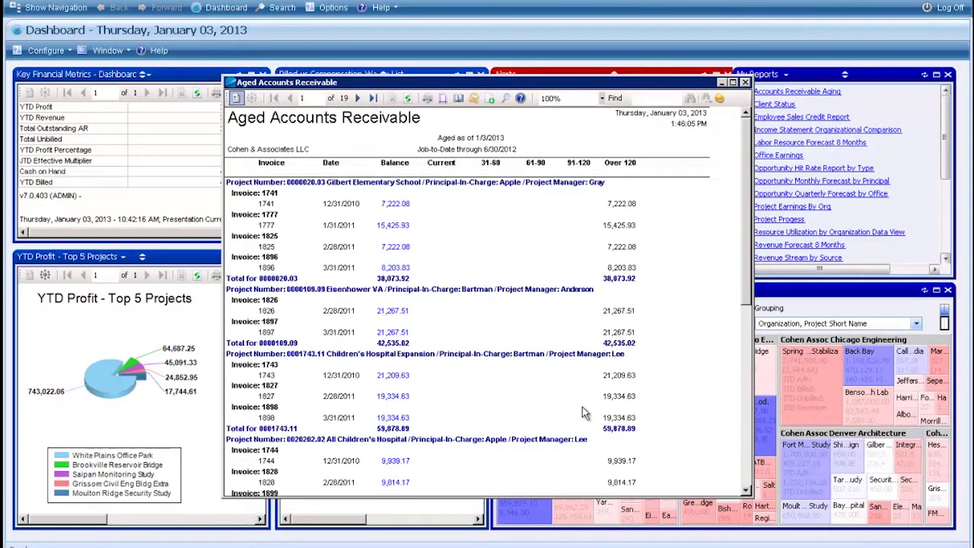
pyautogui.click(745, 83)
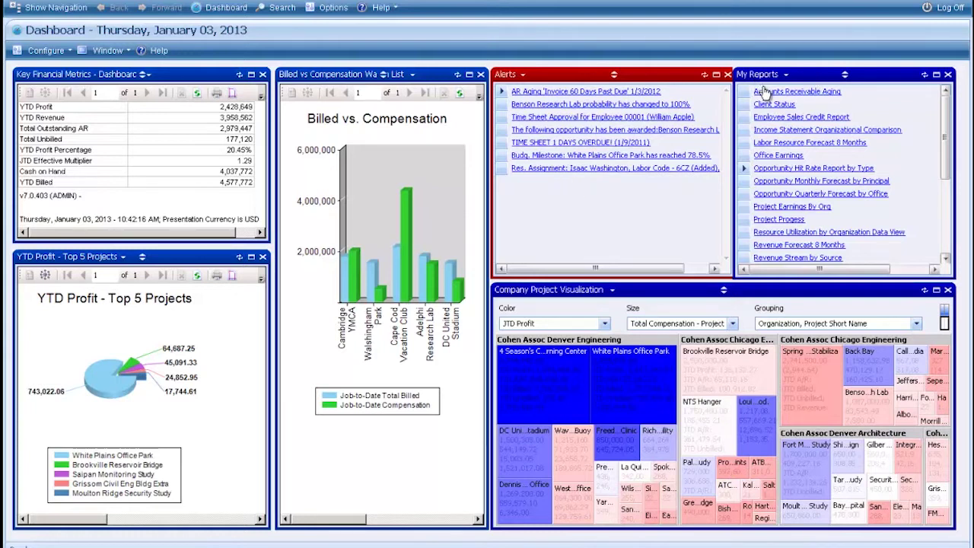
# Shift the My Reports dashpart slightly away from Alerts, and run the Office Earnings report, closing it after viewing.
pyautogui.moveTo(872, 79); pyautogui.dragTo(884, 76)
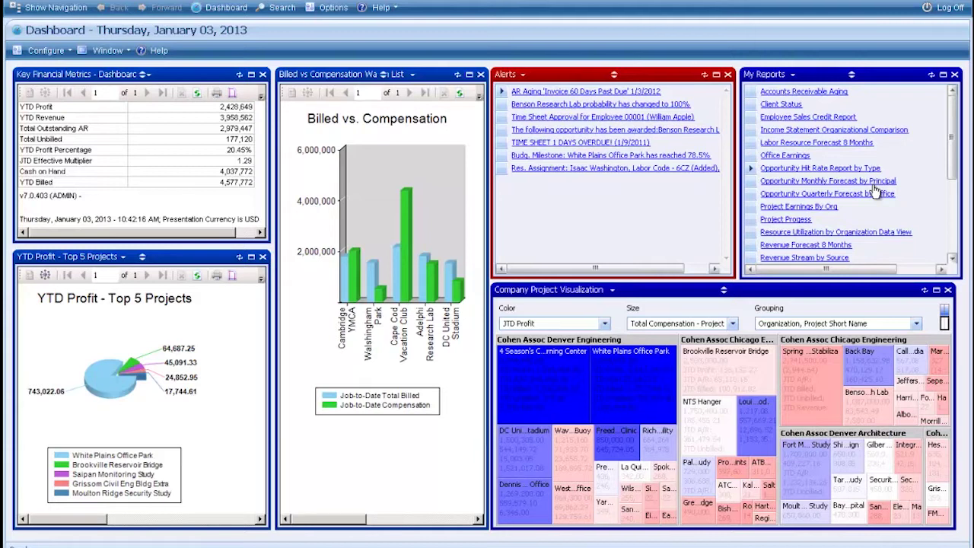
pyautogui.click(787, 159)
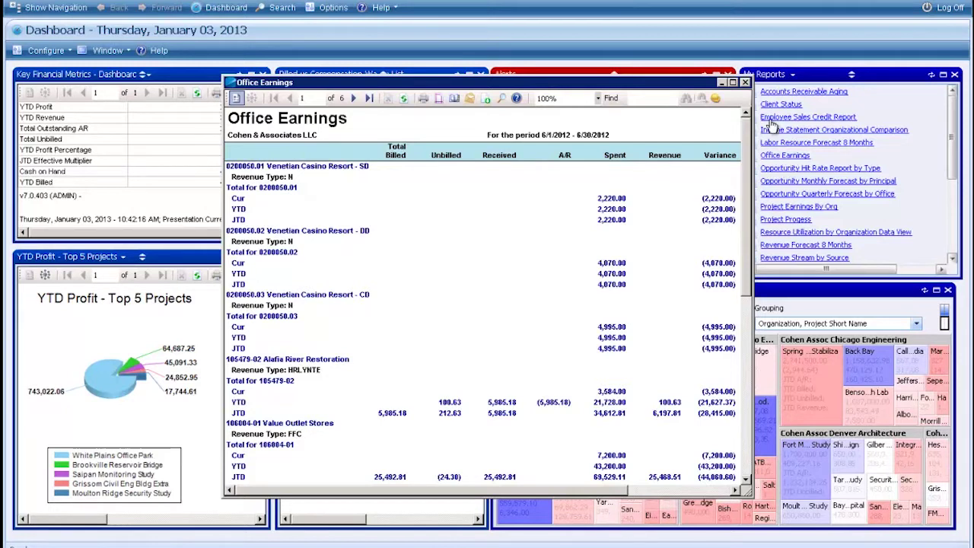
pyautogui.click(747, 83)
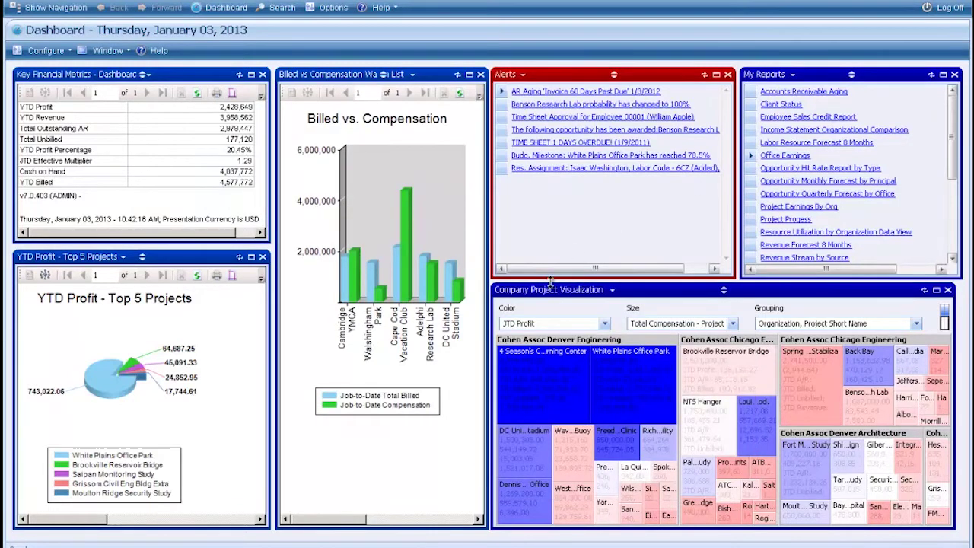
# Maximize the Company Project Visualization and examine the figures for White Plains Office Park and 4 Season's Creative Learning Center.
pyautogui.click(936, 290)
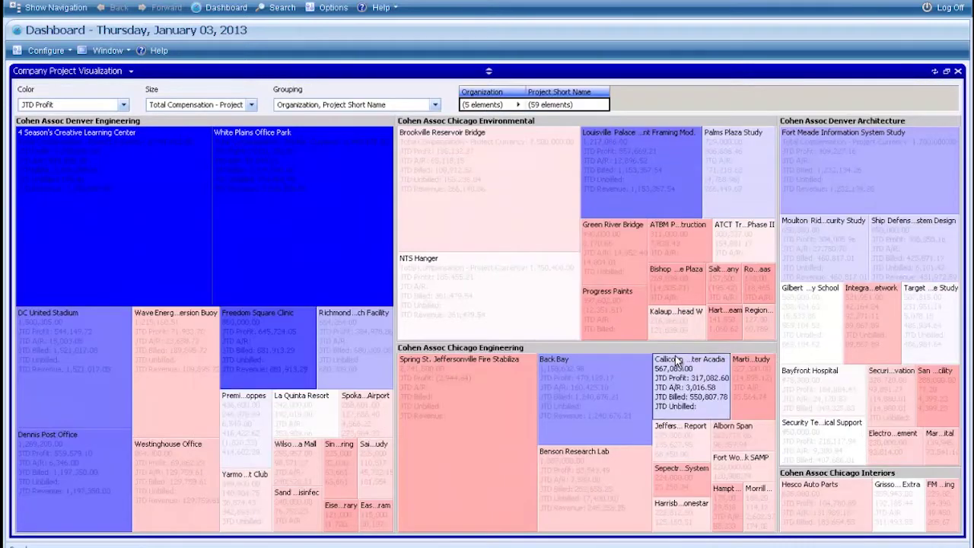
pyautogui.moveTo(222, 166)
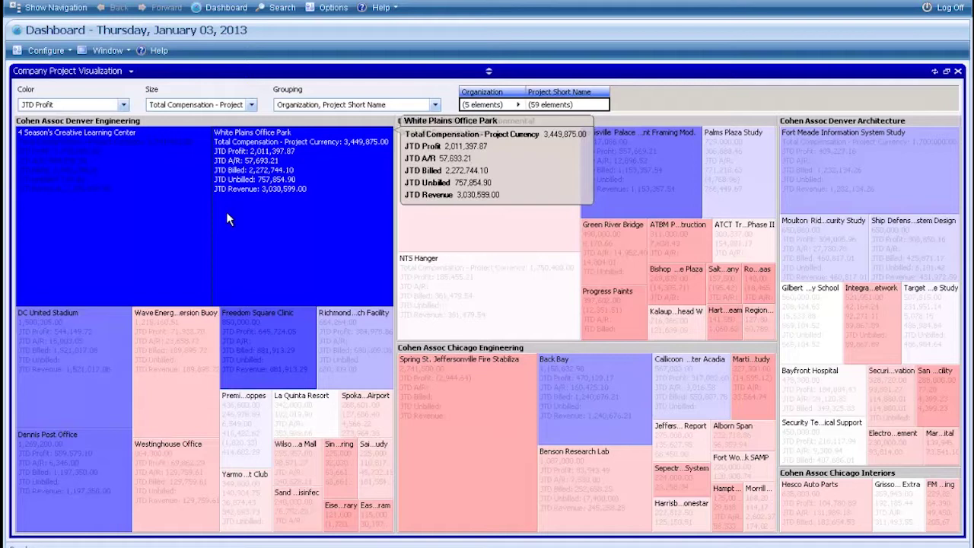
pyautogui.moveTo(174, 233)
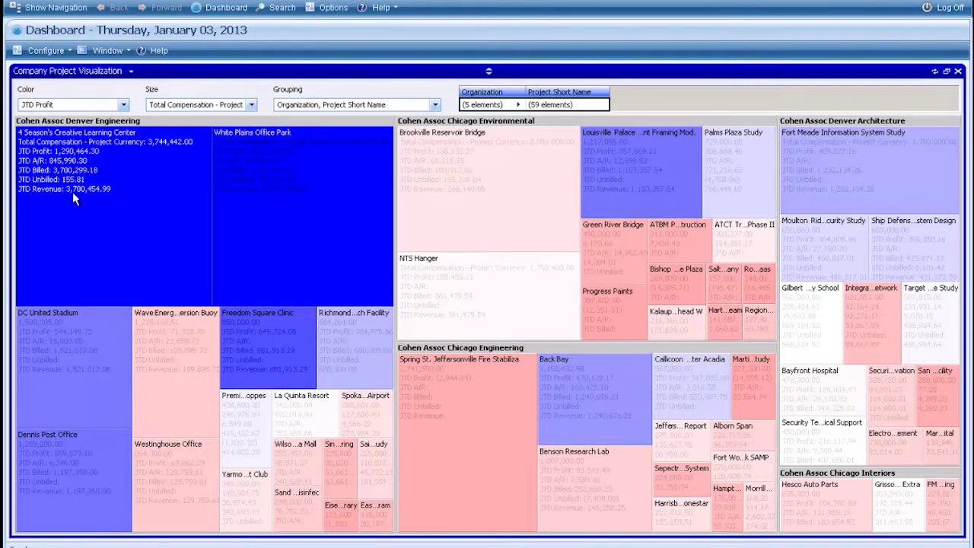
pyautogui.moveTo(94, 233)
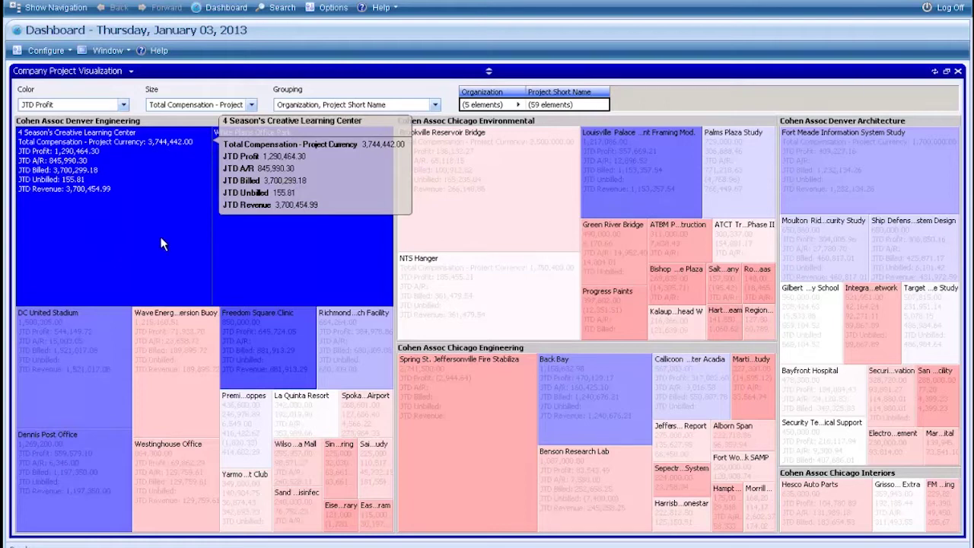
pyautogui.moveTo(509, 457)
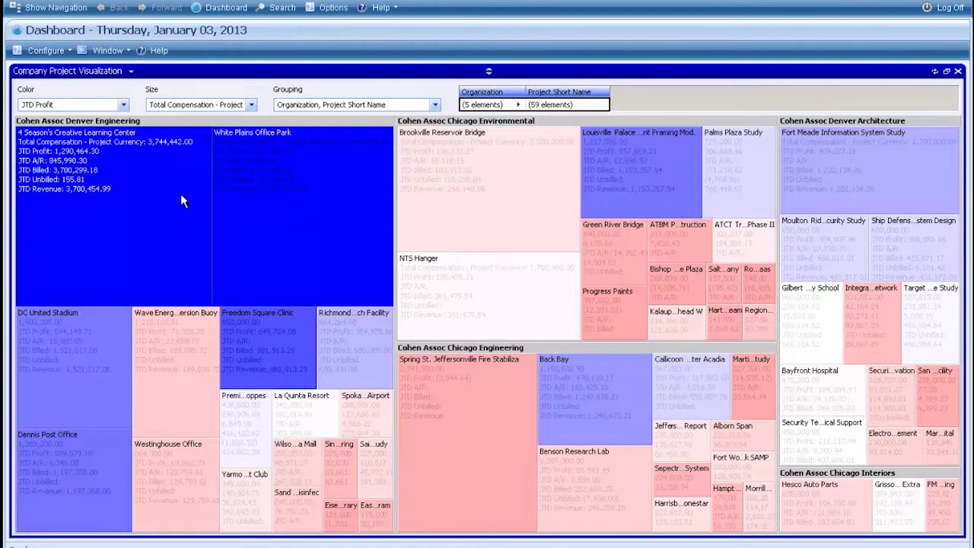
pyautogui.moveTo(180, 194)
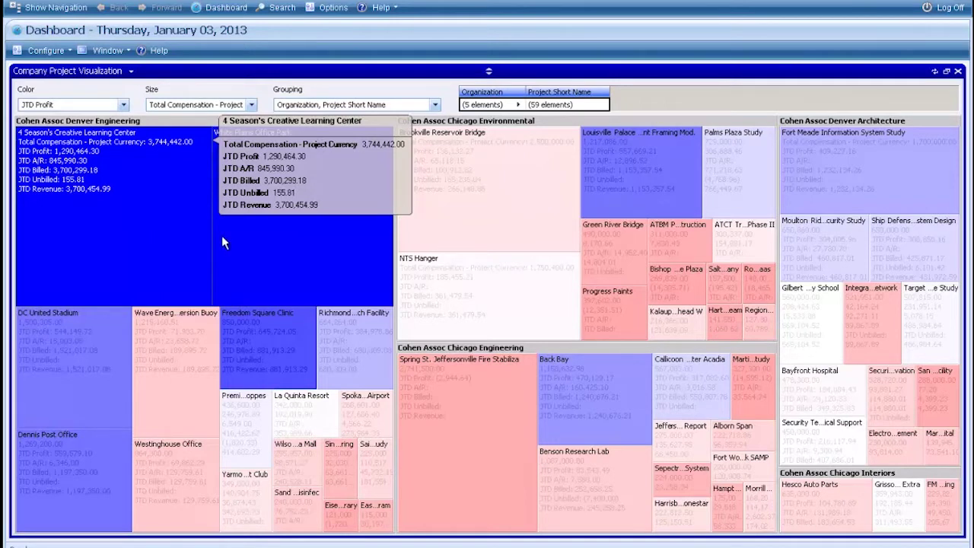
pyautogui.moveTo(216, 221)
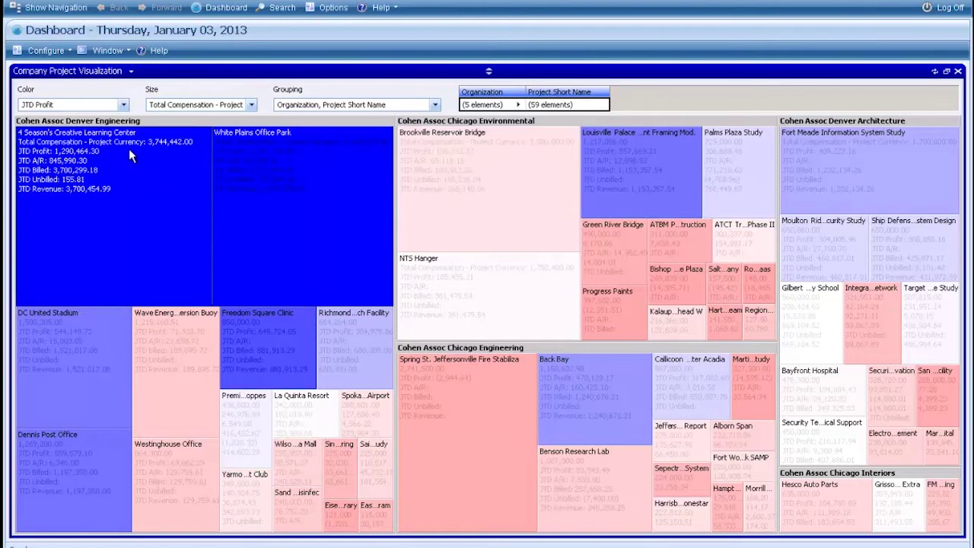
# Color the project map by JTD A/R and view the Aging Accounts Receivable by PM report for 4 Season's Creative Learning Center.
pyautogui.click(123, 106)
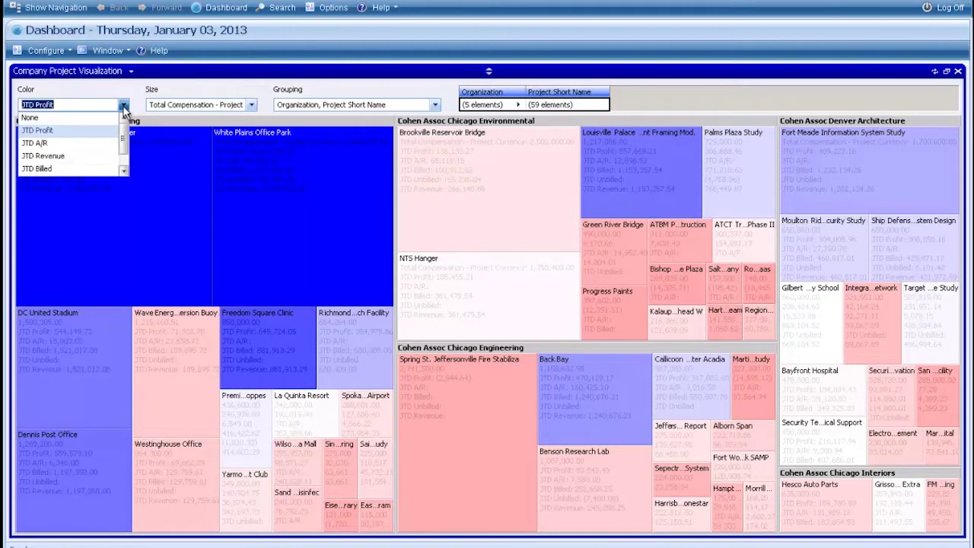
pyautogui.click(74, 144)
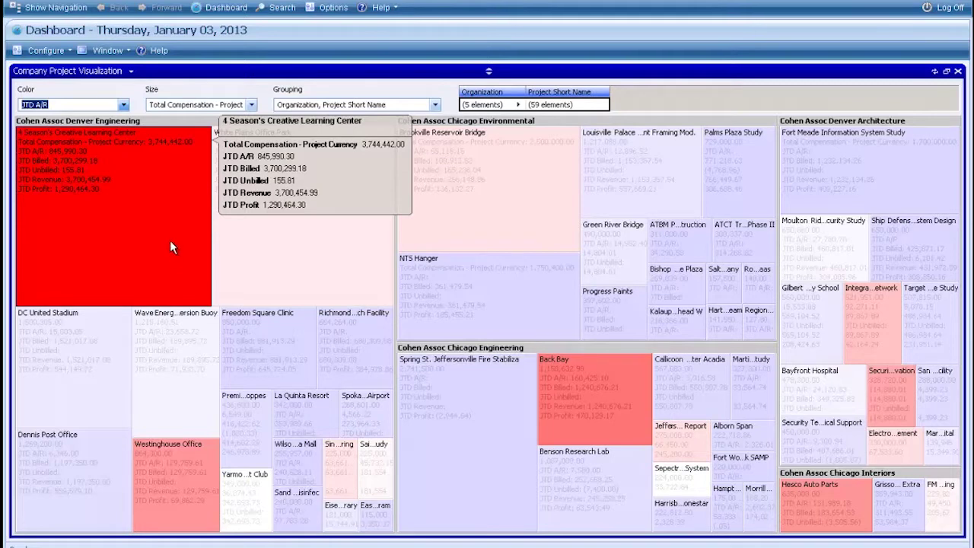
pyautogui.rightClick(147, 196)
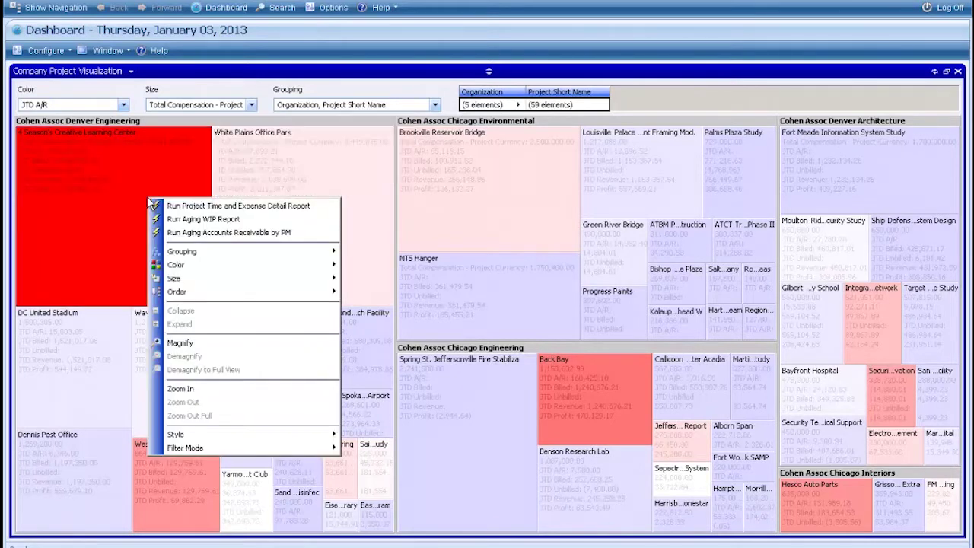
pyautogui.click(200, 233)
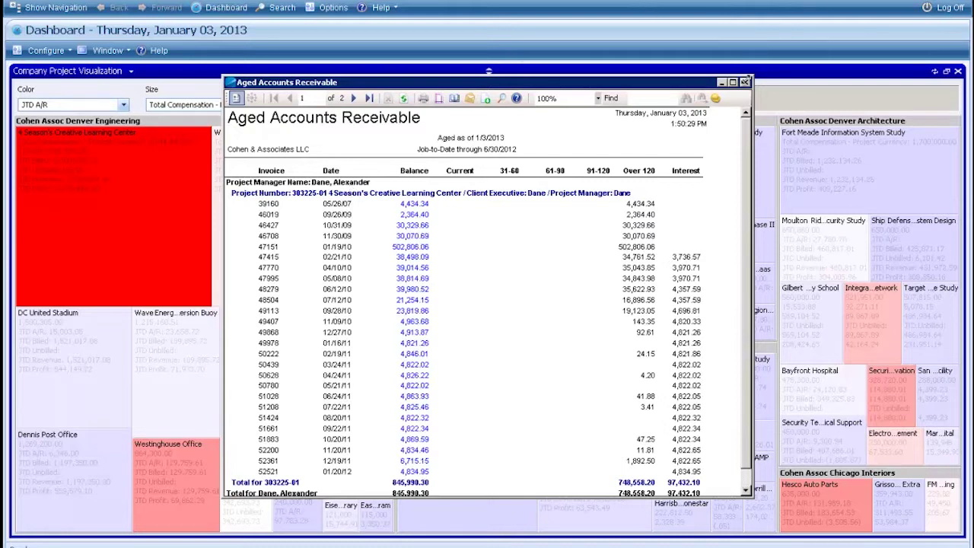
pyautogui.click(745, 82)
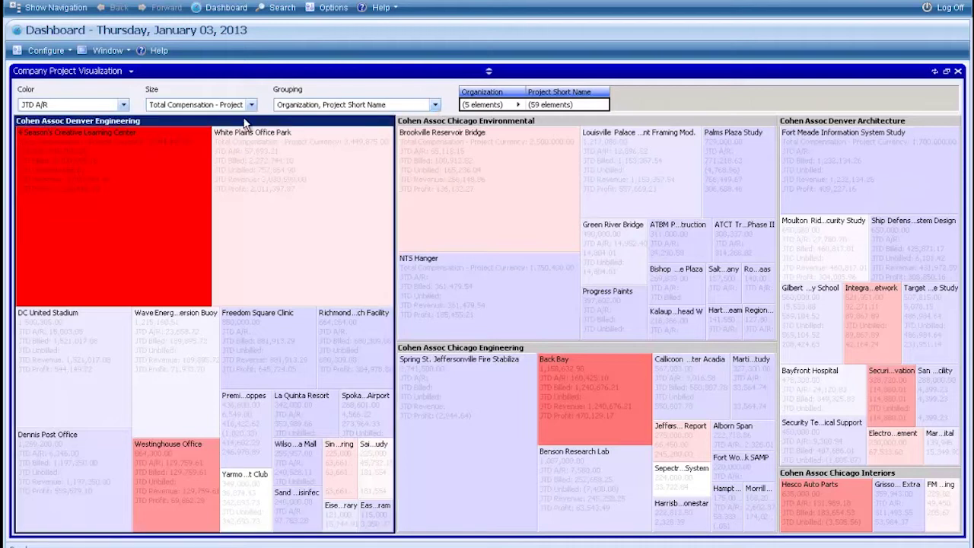
# Group the project map by Primary Client Name, Project Short Name.
pyautogui.moveTo(245, 123)
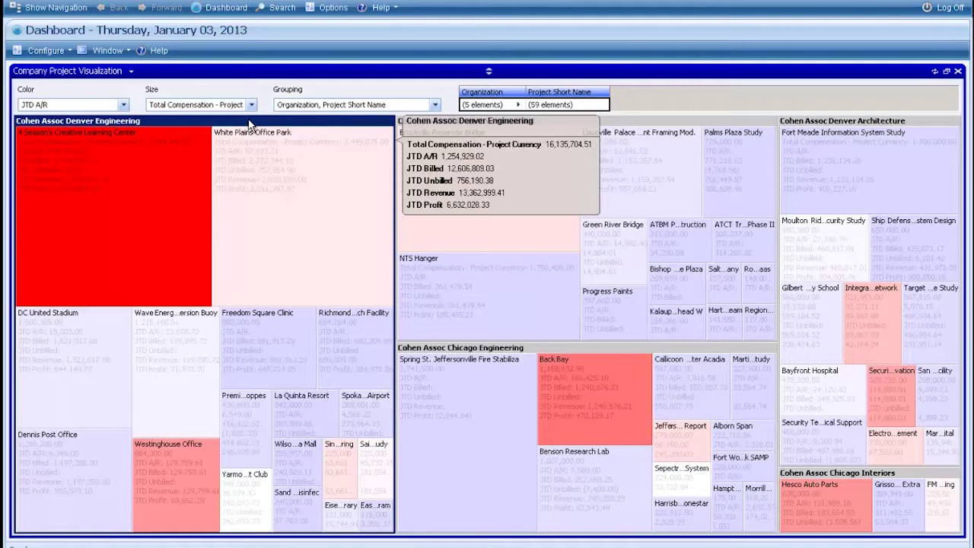
pyautogui.click(435, 105)
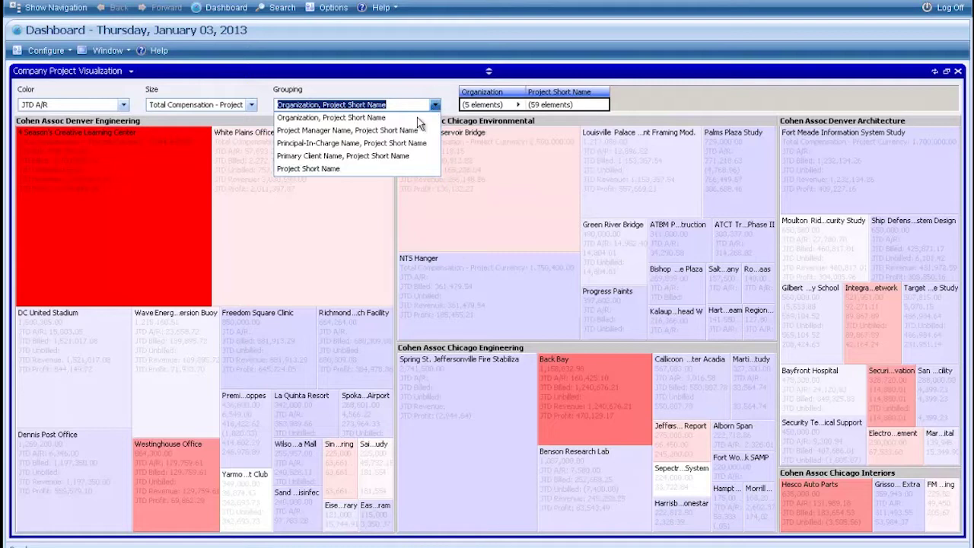
pyautogui.click(370, 157)
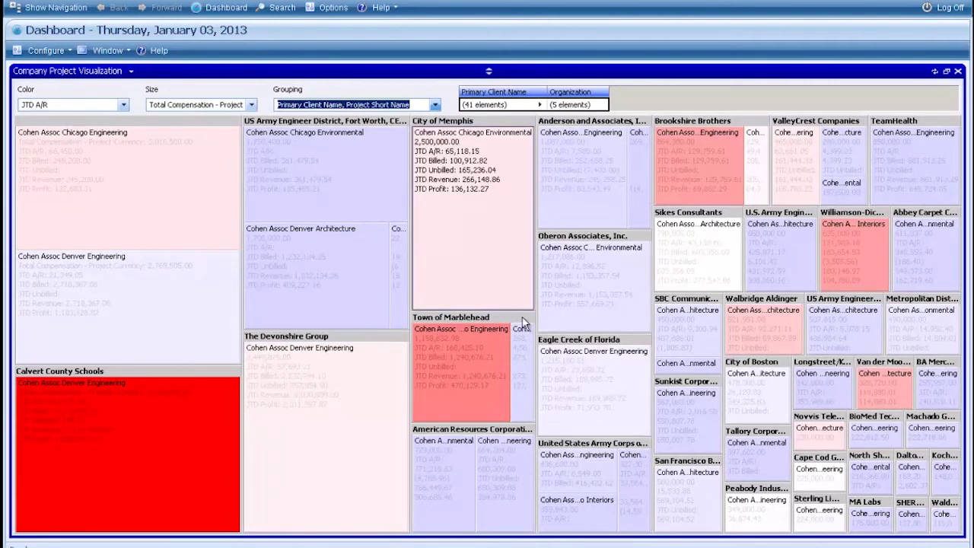
pyautogui.moveTo(588, 252)
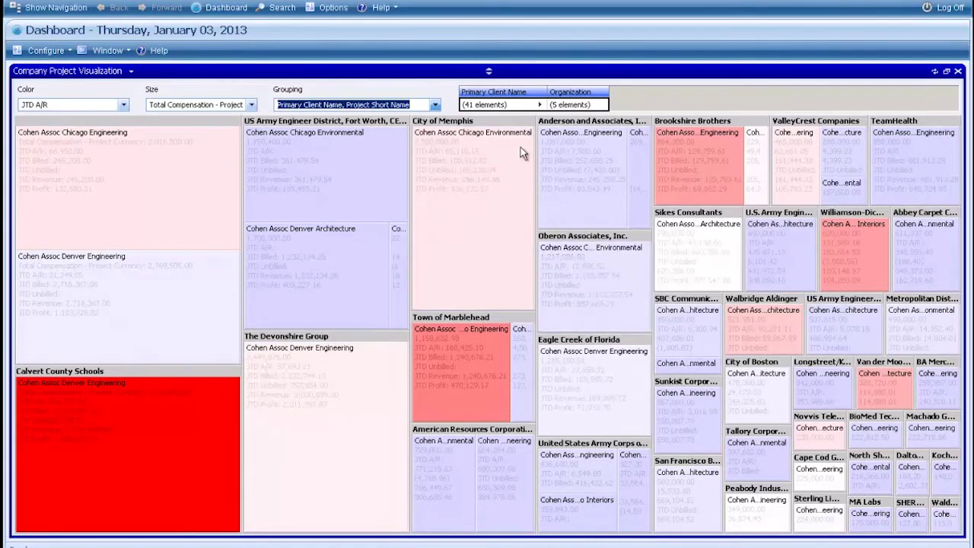
# Group the project map by Project Short Name only and examine the figures of the largest and smallest projects.
pyautogui.click(435, 104)
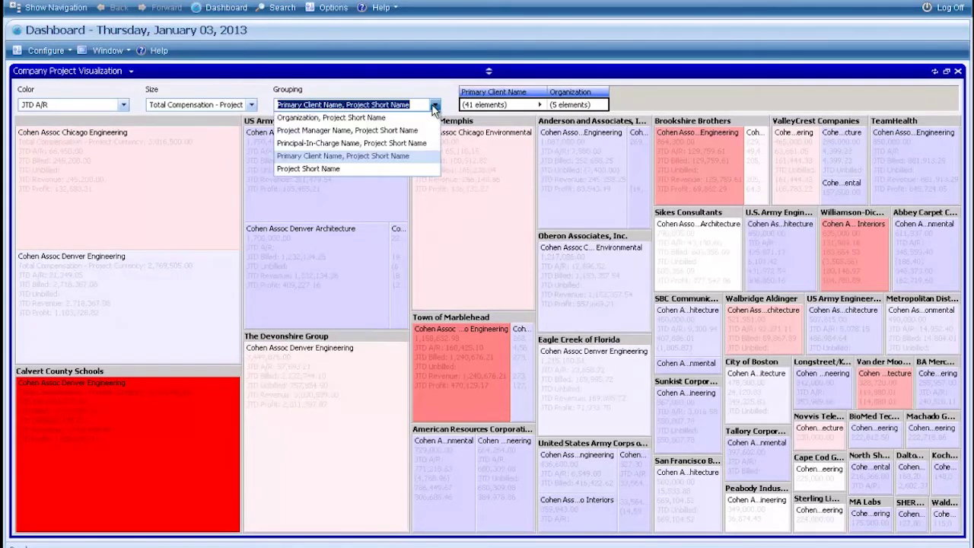
pyautogui.click(338, 169)
pyautogui.moveTo(341, 182)
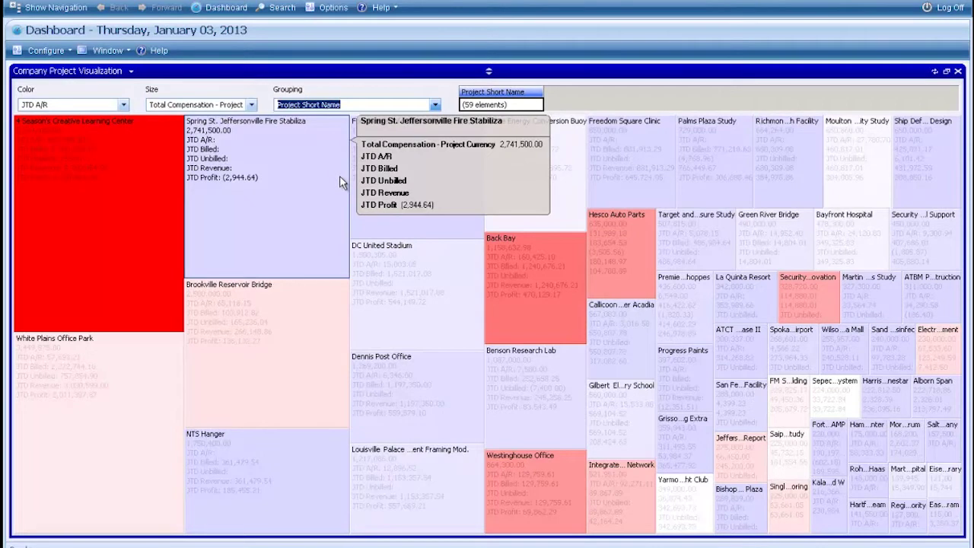
pyautogui.moveTo(131, 198)
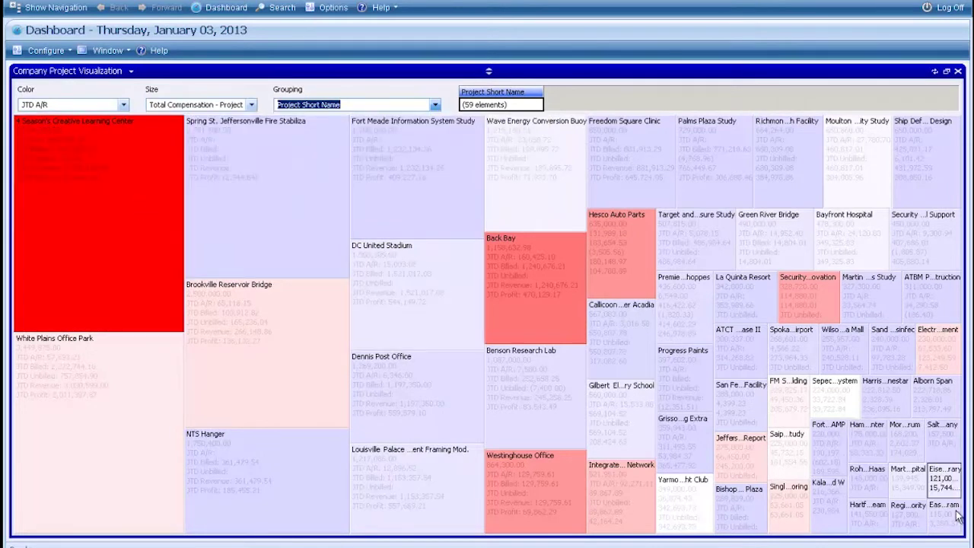
pyautogui.moveTo(947, 518)
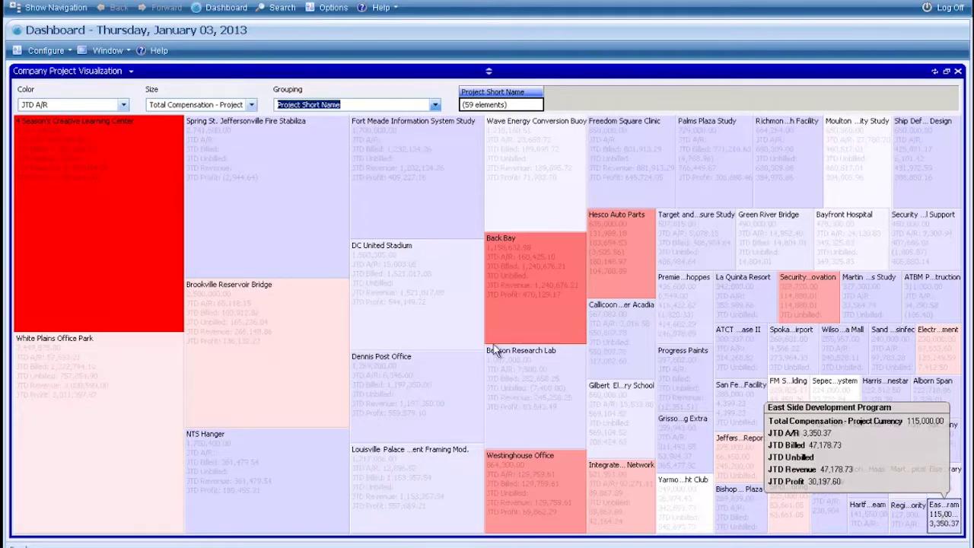
pyautogui.moveTo(265, 236)
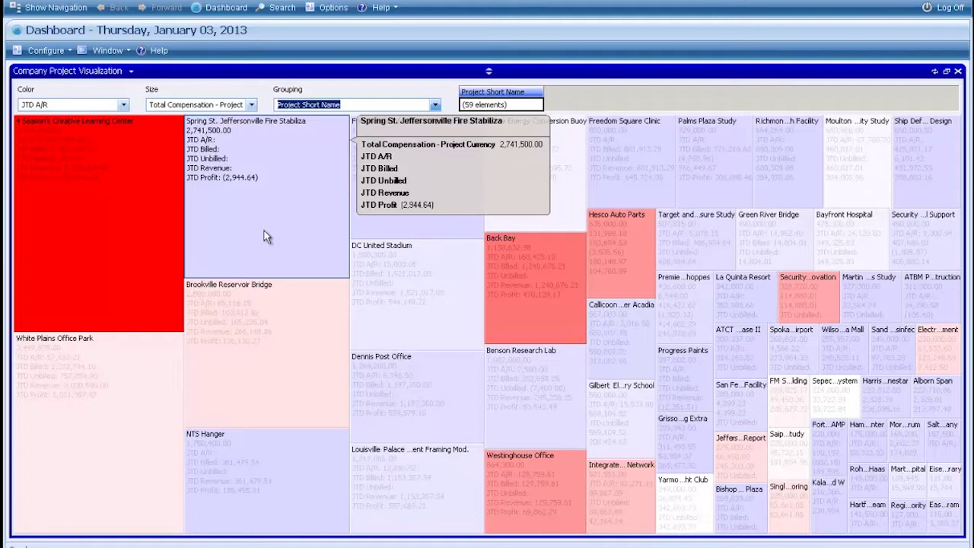
# Restore the project visualization to its dashboard size and open the awarded Benson Research Lab opportunity from its alert.
pyautogui.click(947, 71)
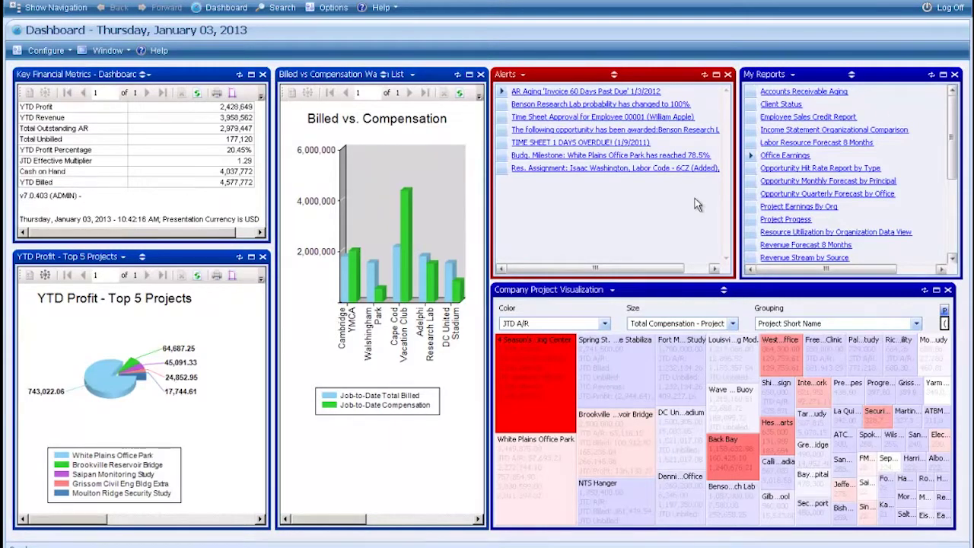
pyautogui.click(585, 133)
pyautogui.click(526, 361)
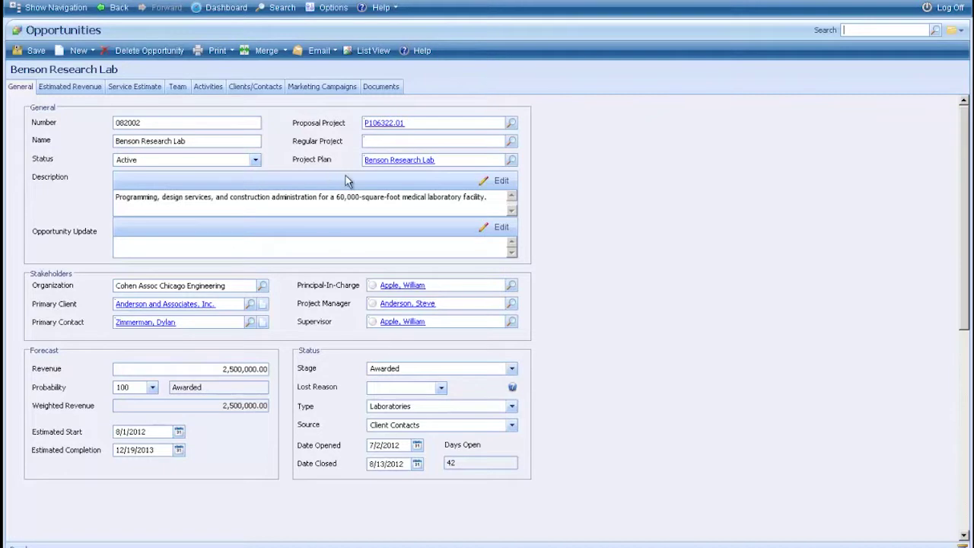
# Set the opportunity's Regular Project to 106322-01 by looking up "benson".
pyautogui.click(378, 141)
pyautogui.write('benson')
pyautogui.press('Tab')
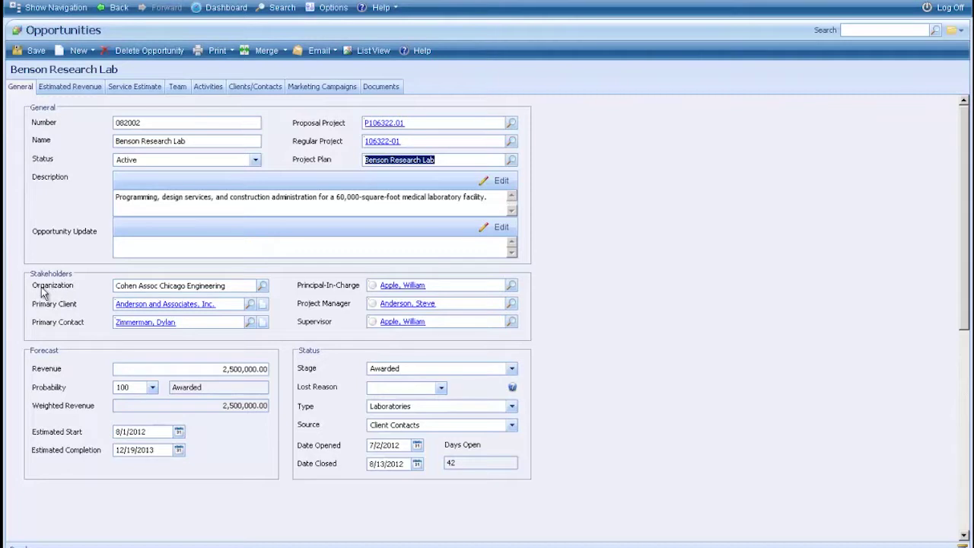
# Examine the organization structure under 01 Cohen & Assoc LLC, including the Corporate, Chicago and Denver branches, without changing the opportunity's organization.
pyautogui.click(263, 286)
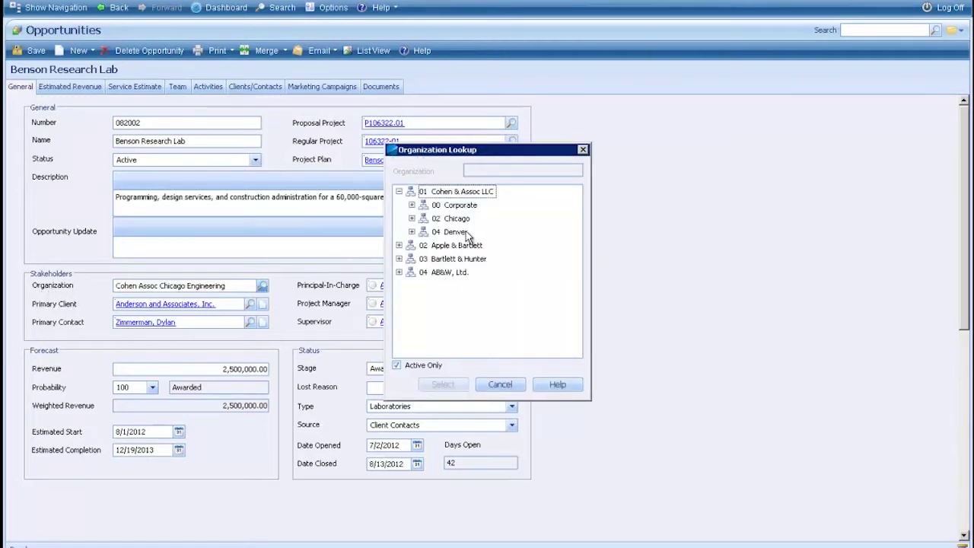
pyautogui.click(399, 191)
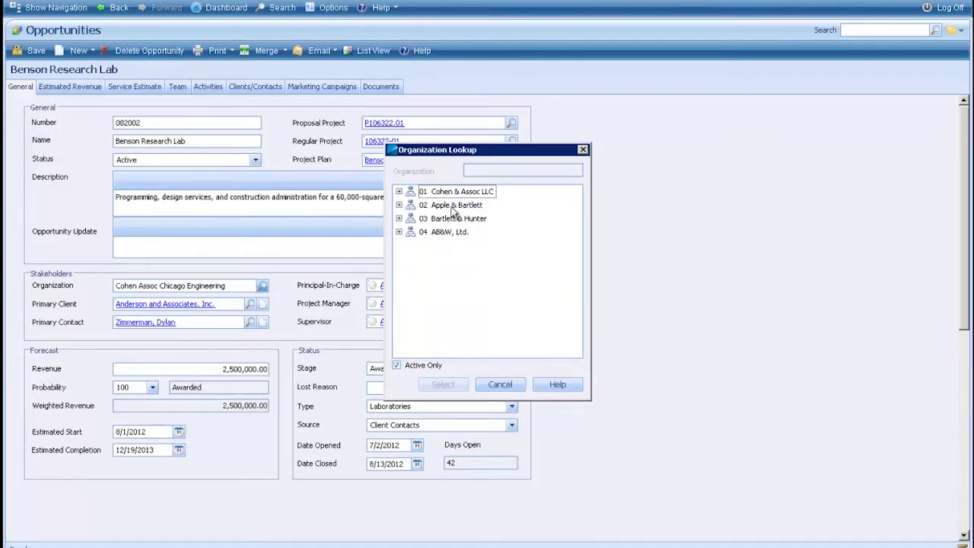
pyautogui.click(399, 191)
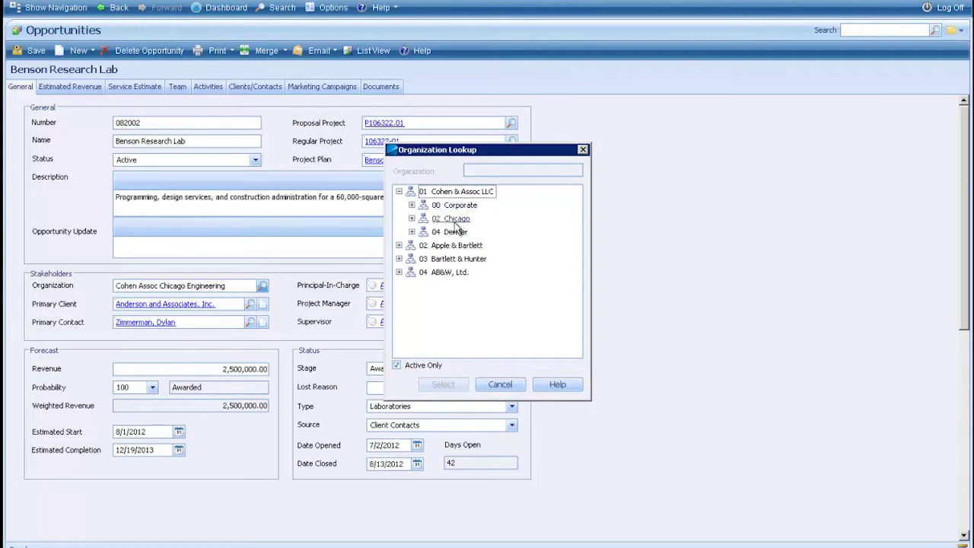
pyautogui.click(411, 205)
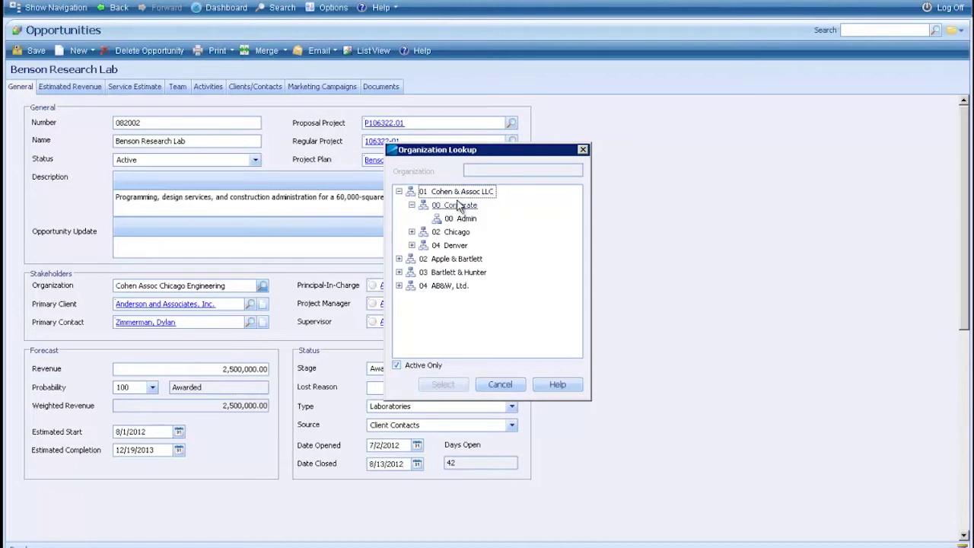
pyautogui.click(412, 231)
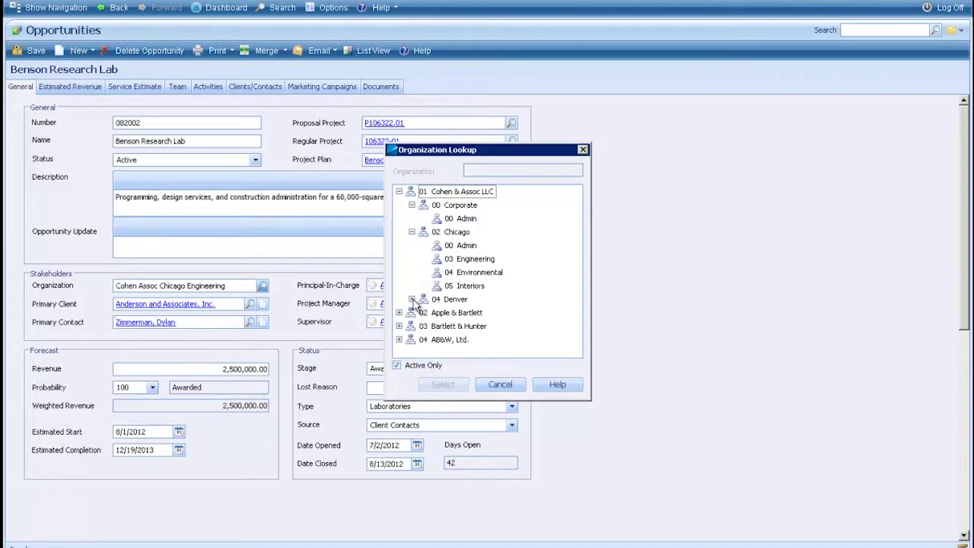
pyautogui.click(412, 299)
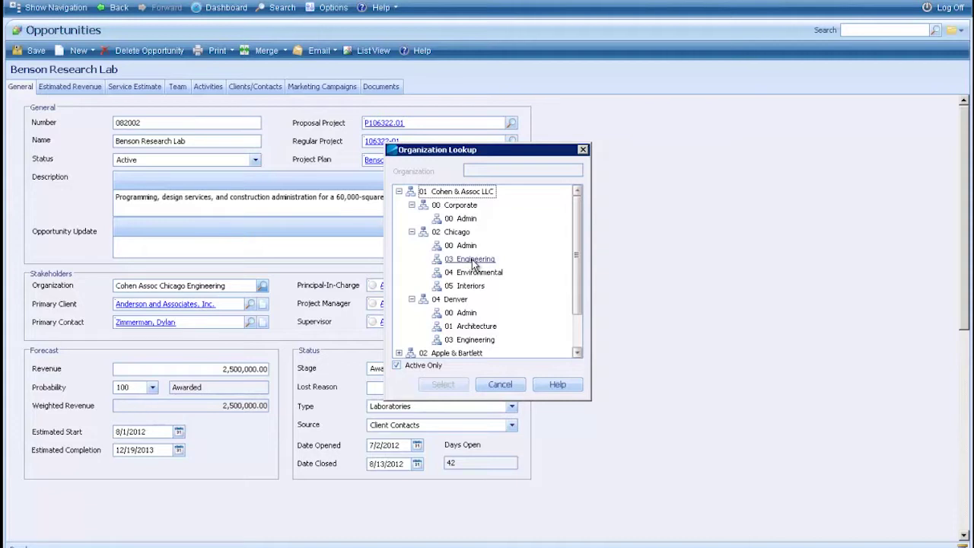
pyautogui.click(500, 384)
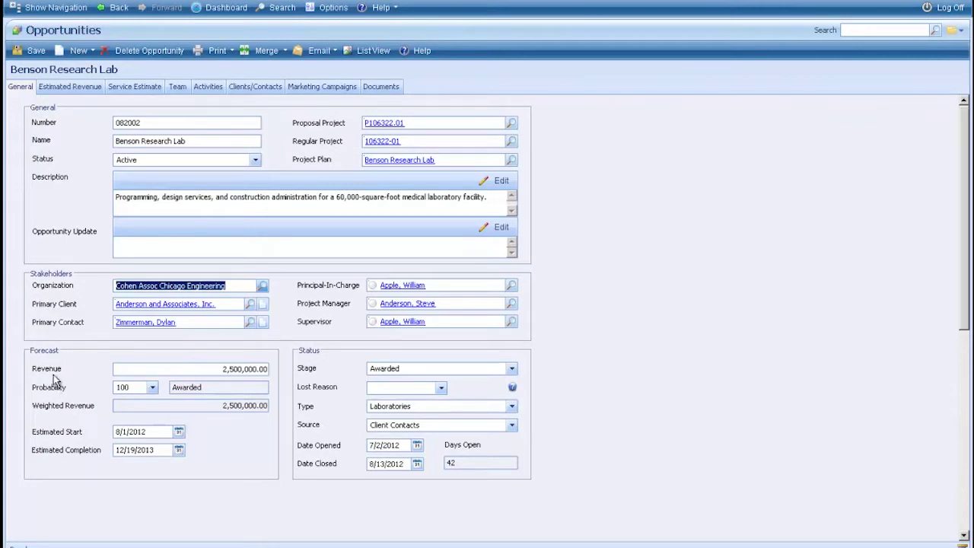
# Set the allocation method for the opportunity's estimated revenue to Specific Date.
pyautogui.click(213, 370)
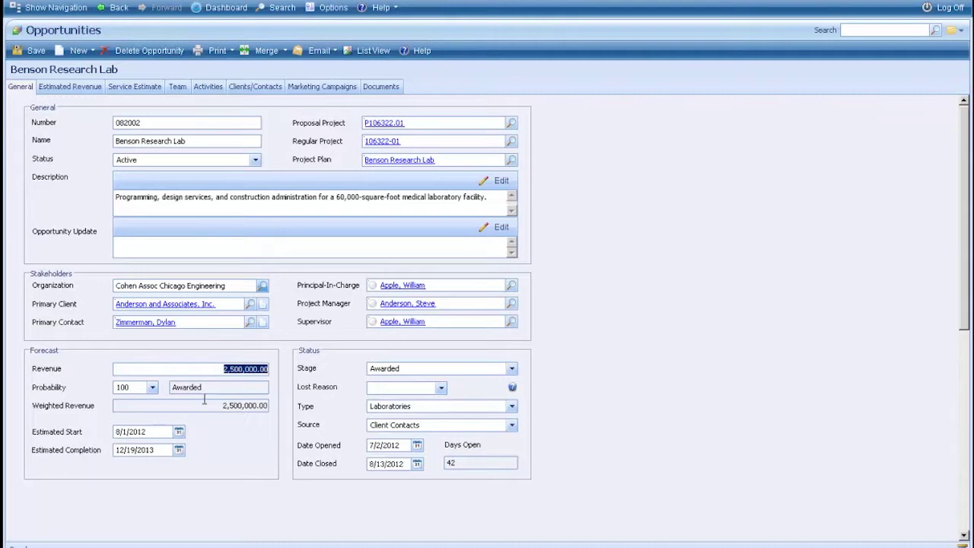
pyautogui.click(207, 369)
pyautogui.click(76, 89)
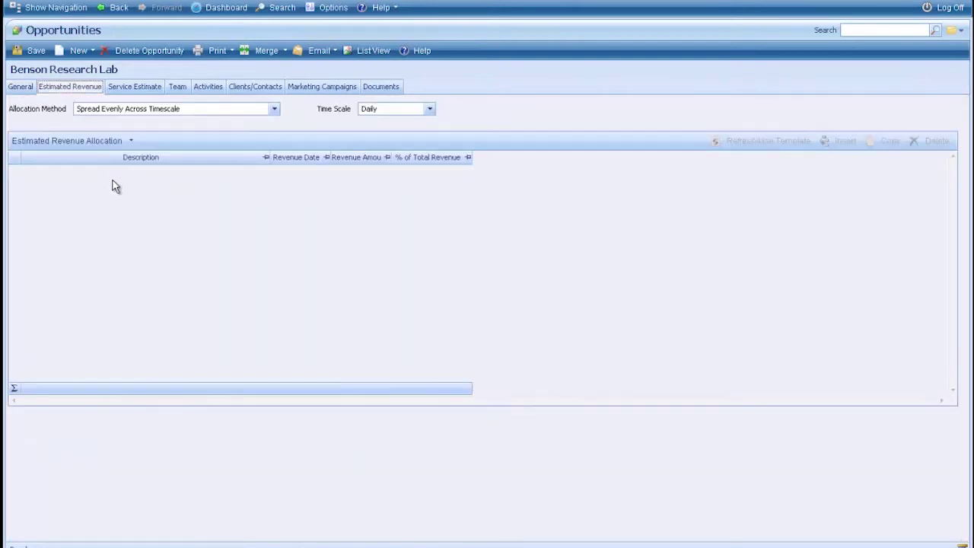
pyautogui.click(274, 109)
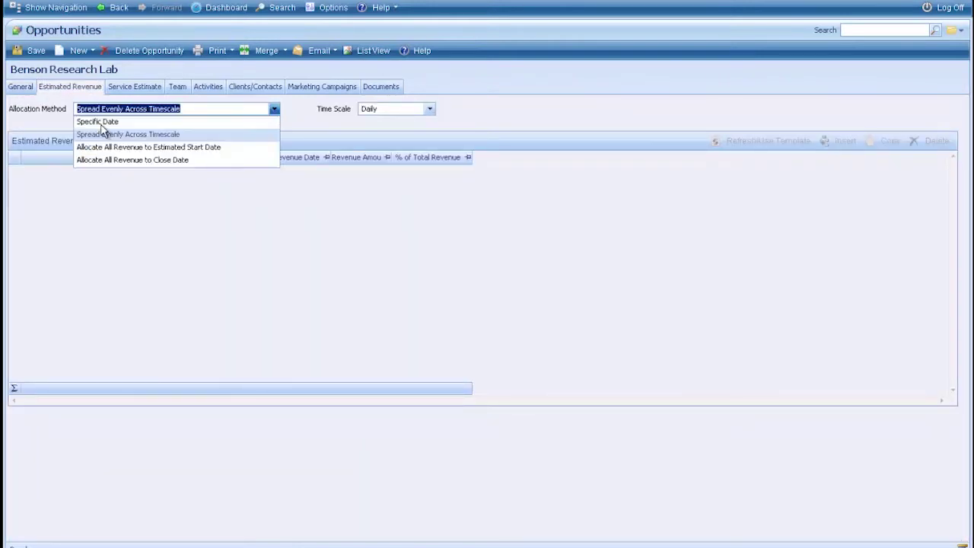
pyautogui.click(99, 123)
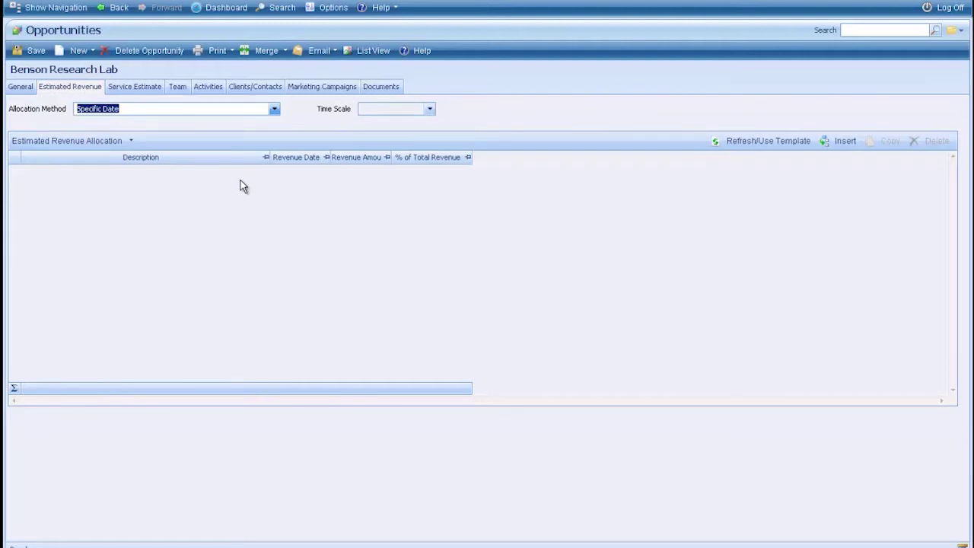
# Insert seven blank rows in the Estimated Revenue Allocation grid and view the date choices for the first row's revenue date.
pyautogui.click(842, 144)
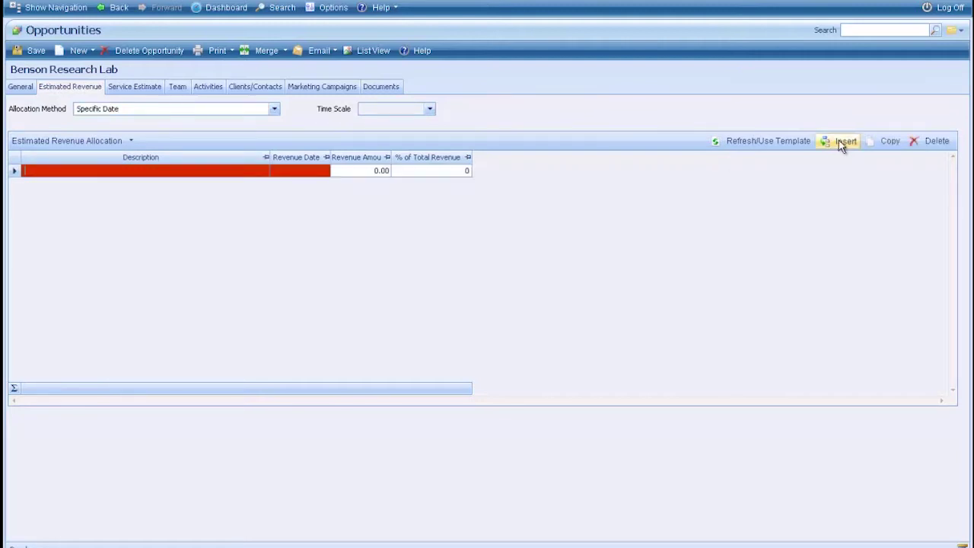
pyautogui.click(841, 144)
pyautogui.click(842, 144)
pyautogui.click(842, 144)
pyautogui.click(841, 144)
pyautogui.click(841, 143)
pyautogui.click(842, 144)
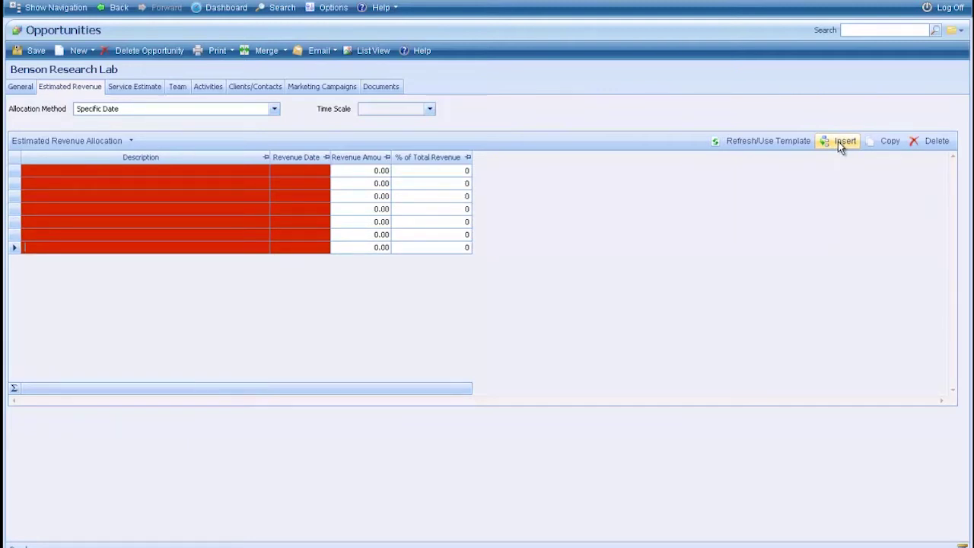
pyautogui.click(308, 170)
pyautogui.click(324, 172)
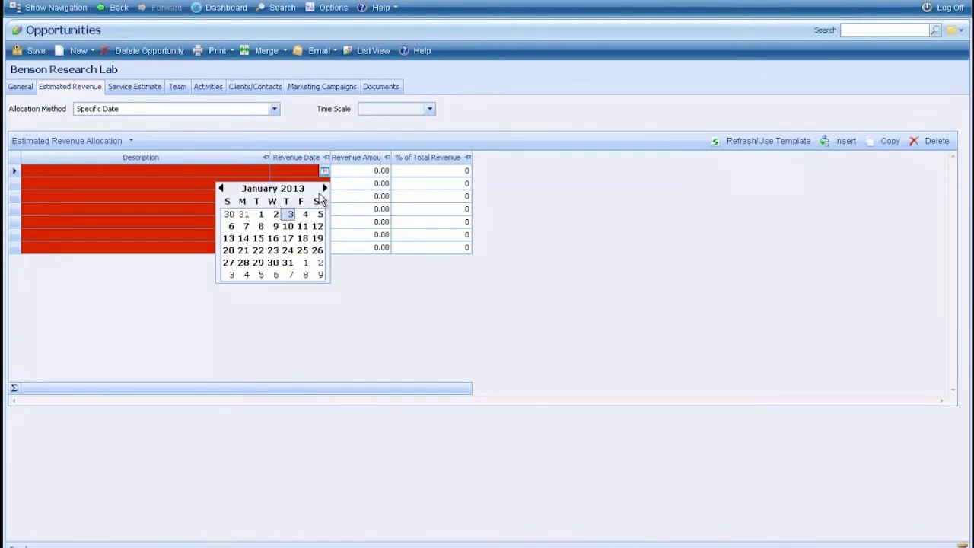
pyautogui.click(325, 172)
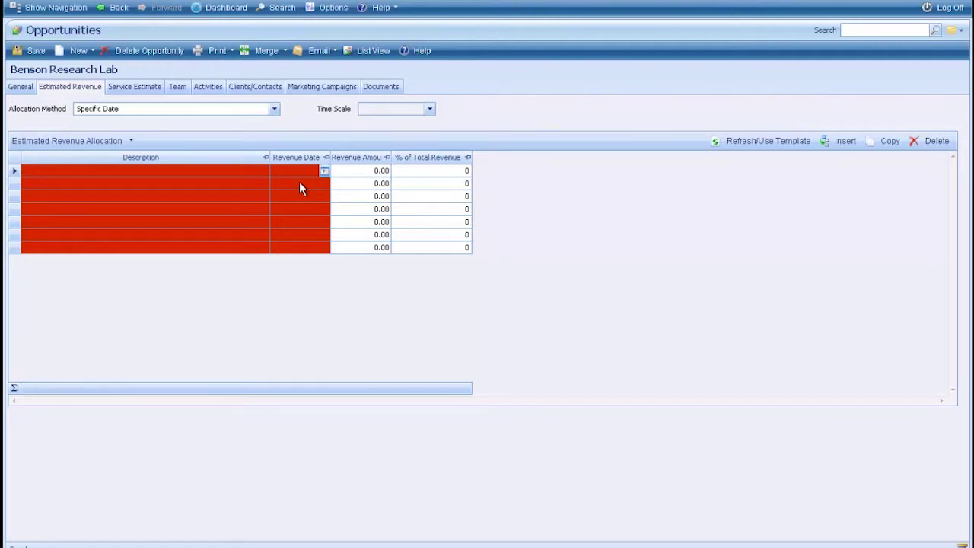
# Set the estimated revenue allocation method back to Spread Evenly Across Timescale.
pyautogui.click(20, 87)
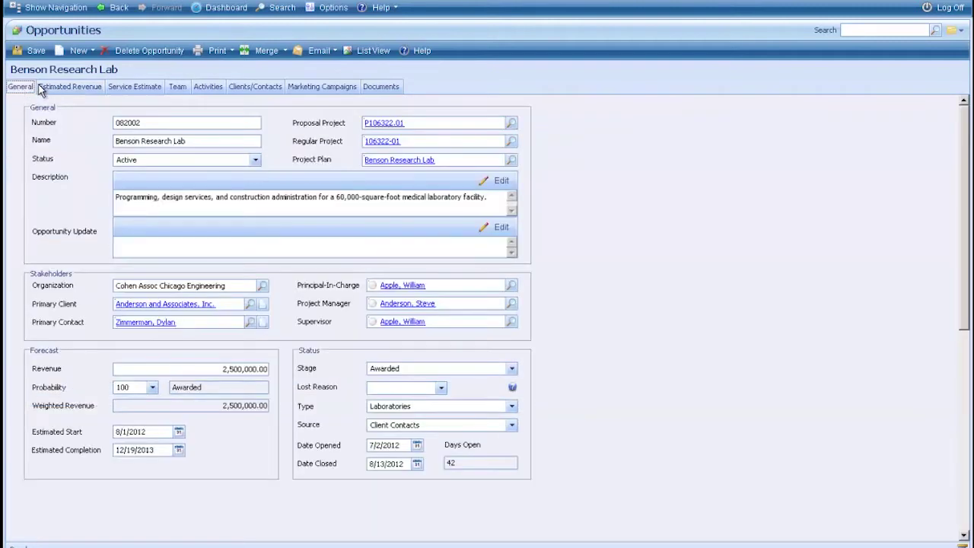
pyautogui.click(70, 87)
pyautogui.click(274, 109)
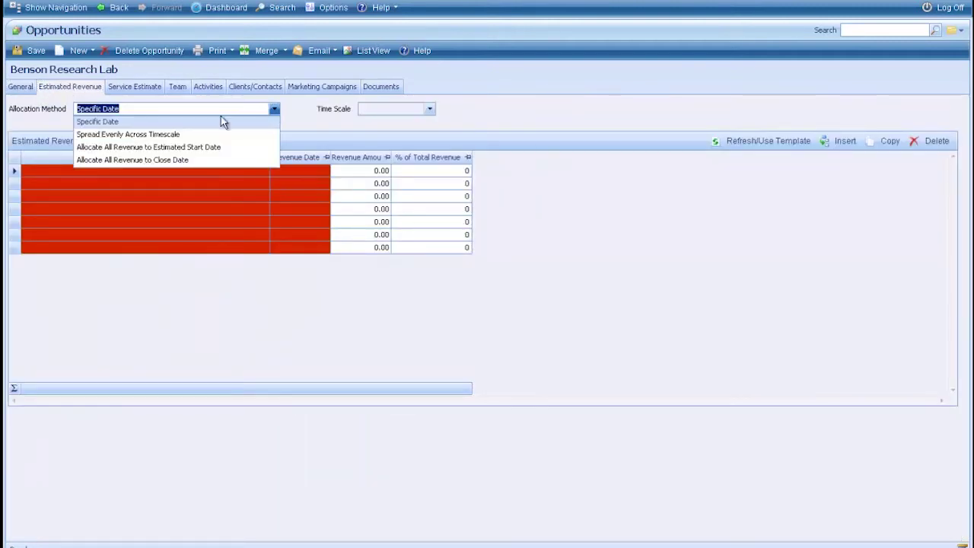
pyautogui.click(118, 134)
# Examine the available Stage, Lost Reason and Type options in the opportunity's Status group.
pyautogui.click(21, 87)
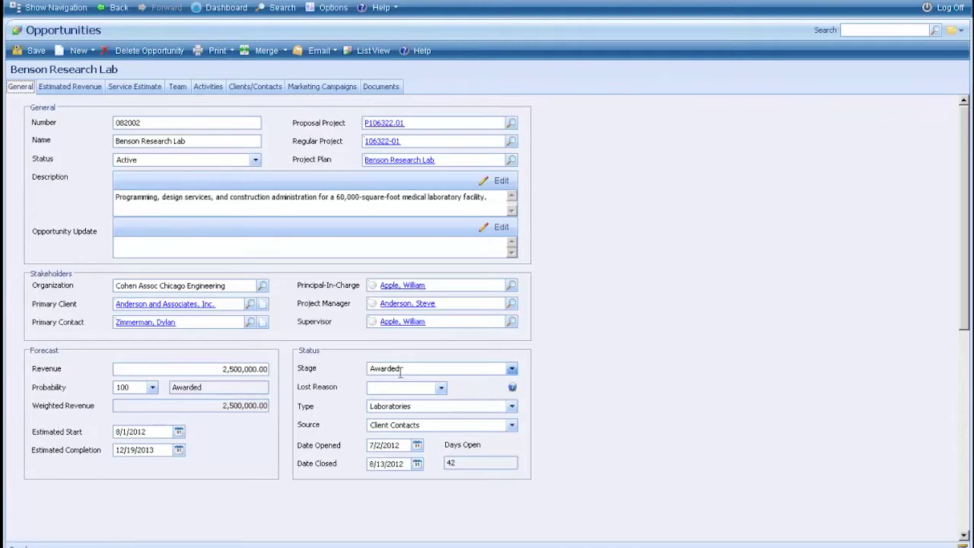
pyautogui.click(512, 372)
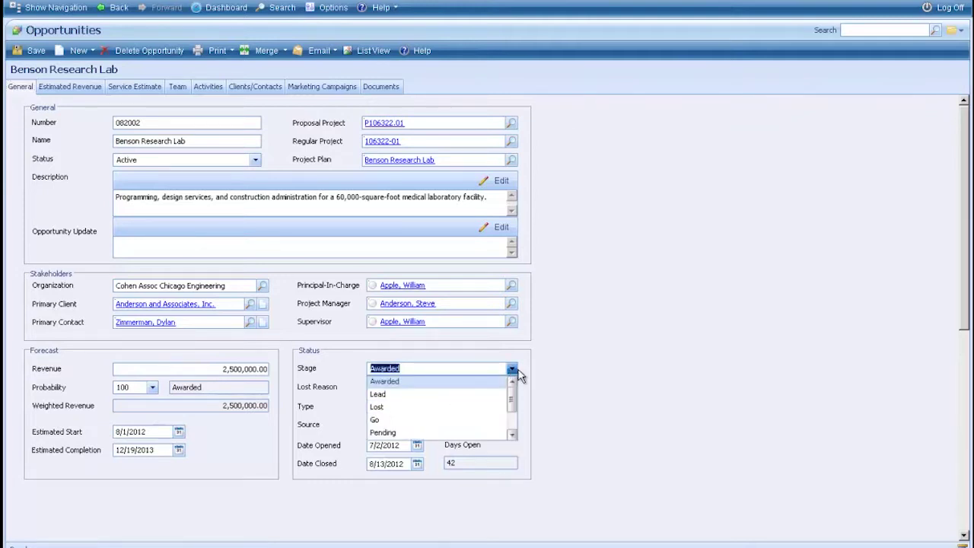
pyautogui.click(516, 370)
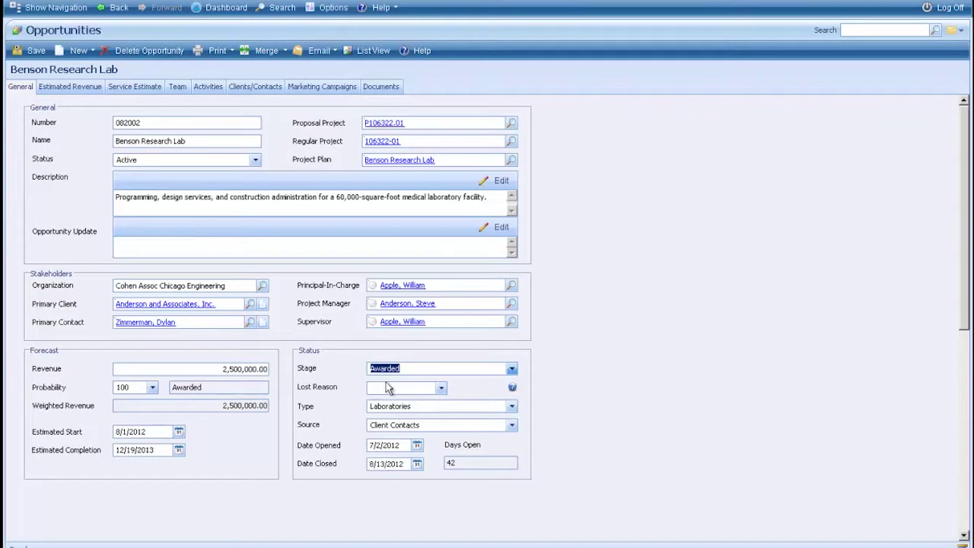
pyautogui.click(440, 390)
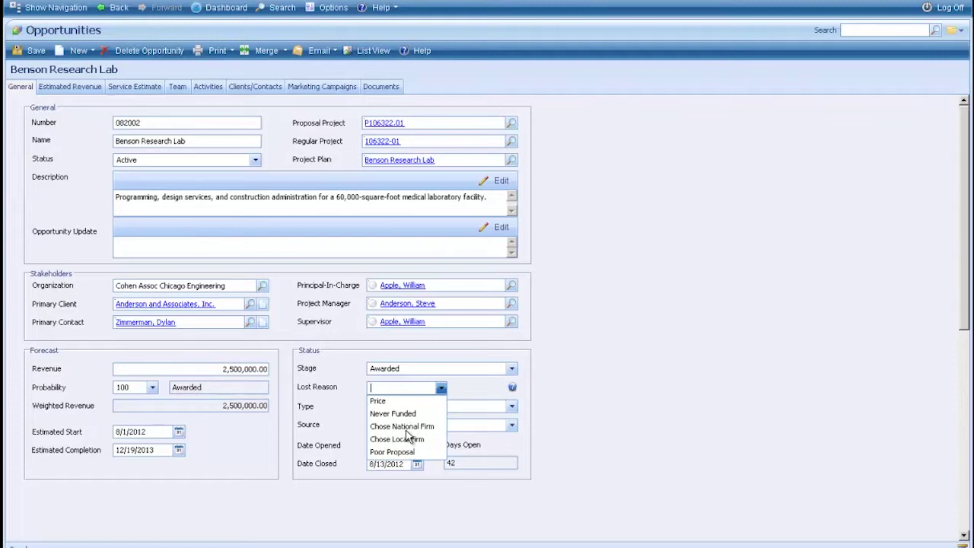
pyautogui.click(513, 370)
pyautogui.click(513, 370)
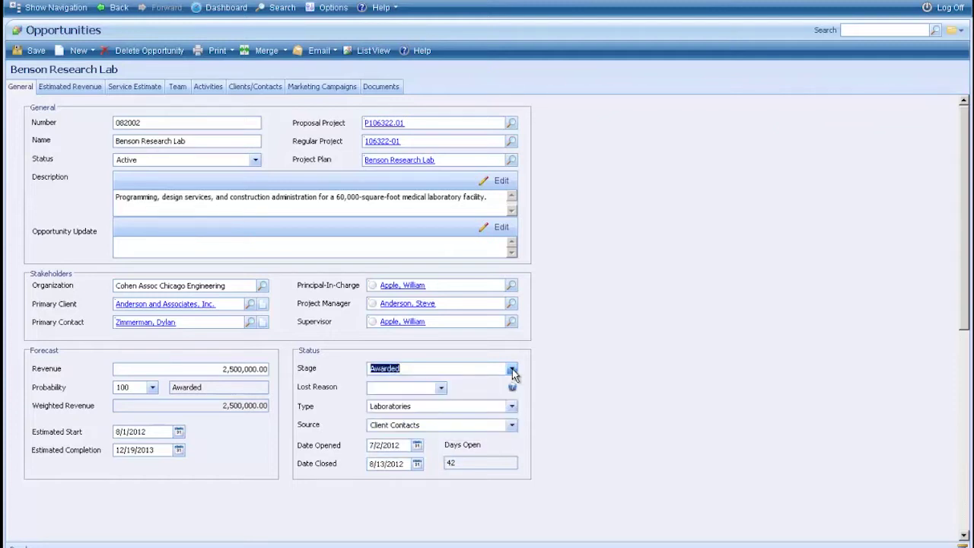
pyautogui.click(441, 389)
pyautogui.click(441, 389)
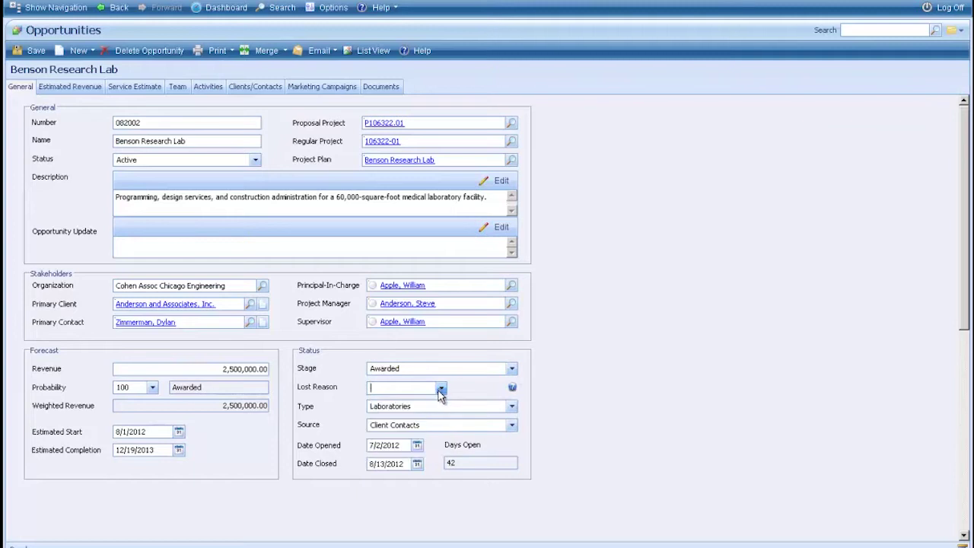
pyautogui.click(512, 407)
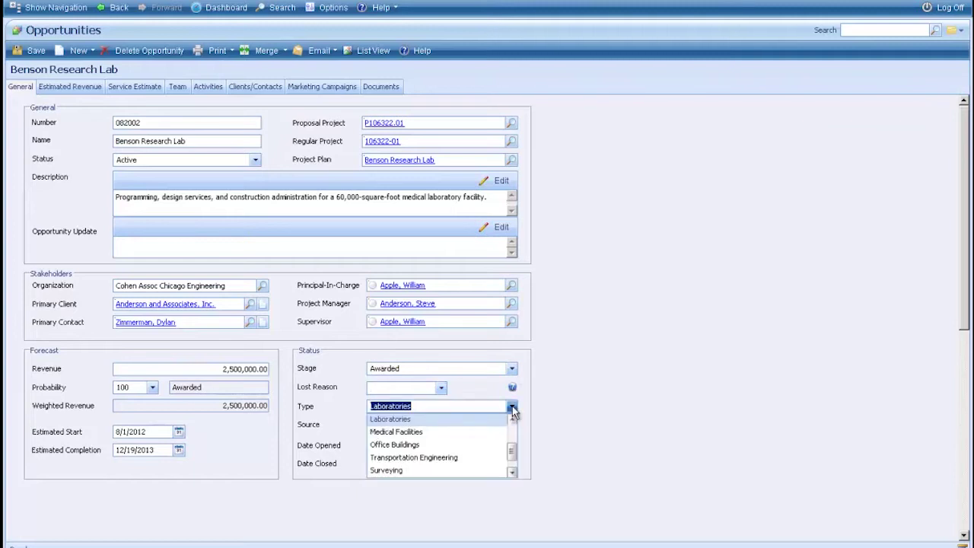
pyautogui.click(513, 407)
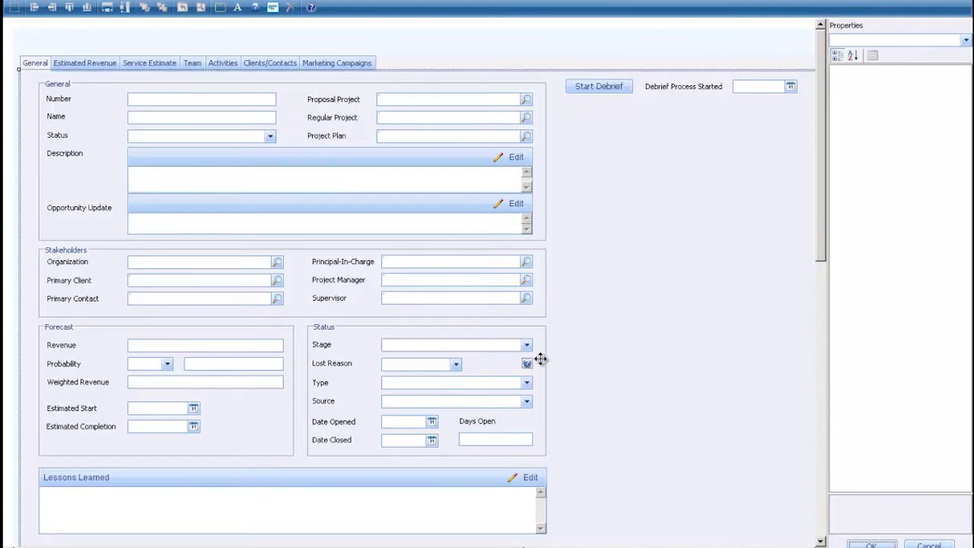
# Review the help text attached to the Lost Reason help icon, both in the screen designer and on the Benson Research Lab opportunity.
pyautogui.moveTo(547, 349)
pyautogui.mouseDown()
pyautogui.moveTo(742, 187)
pyautogui.moveTo(680, 366)
pyautogui.moveTo(548, 394)
pyautogui.moveTo(525, 373)
pyautogui.moveTo(545, 355)
pyautogui.mouseUp()
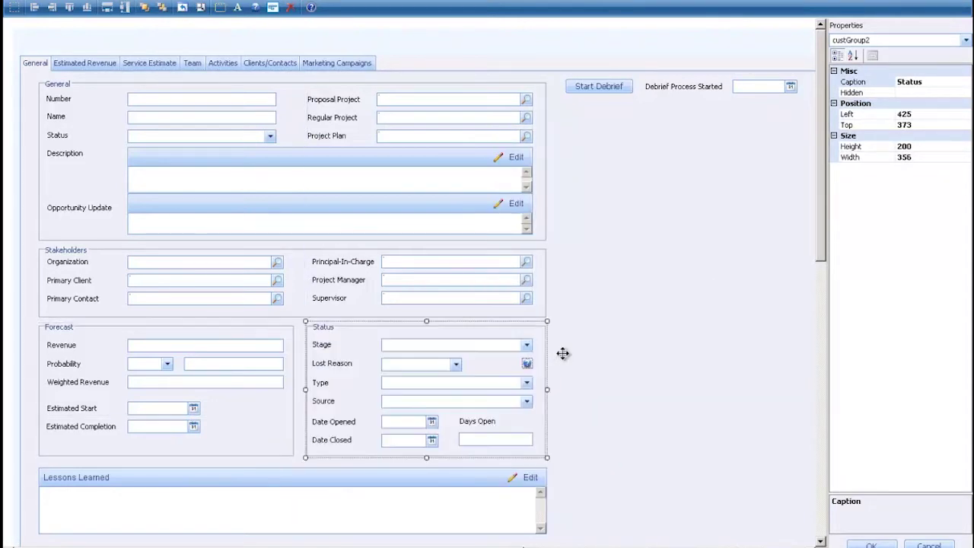
pyautogui.click(650, 368)
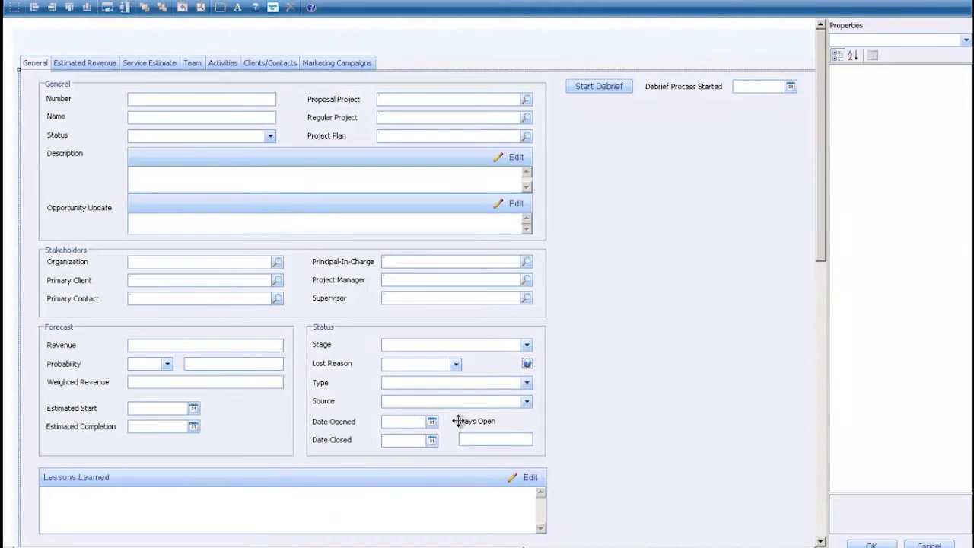
pyautogui.click(527, 363)
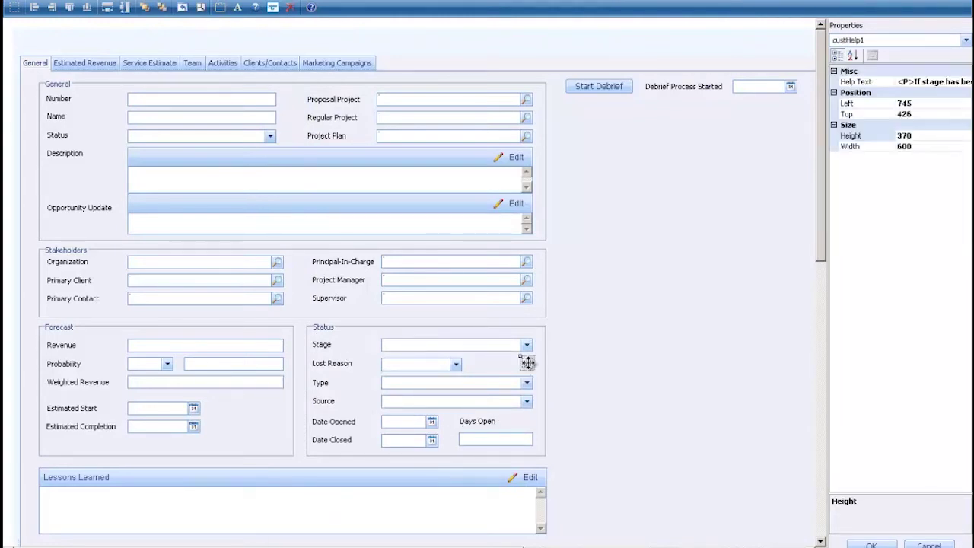
pyautogui.click(913, 82)
pyautogui.click(966, 81)
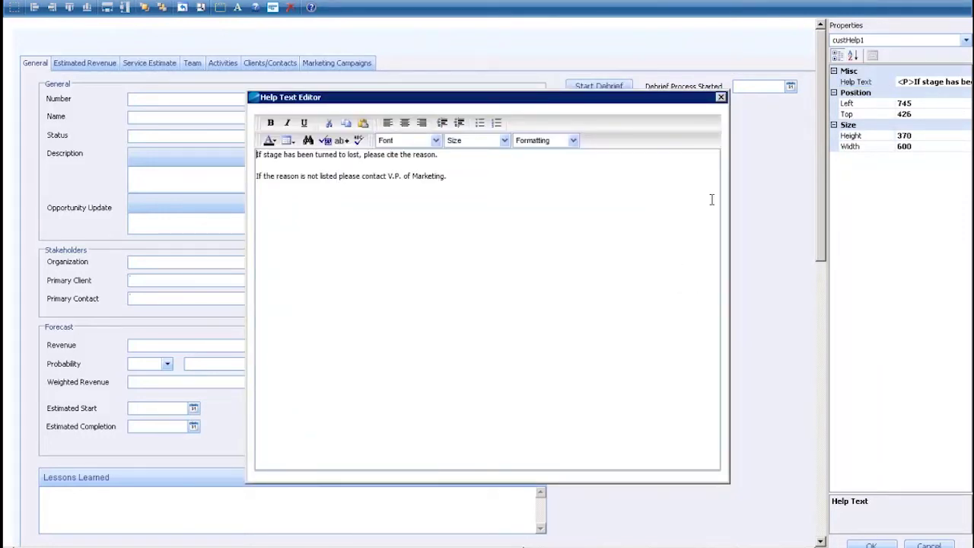
pyautogui.click(721, 97)
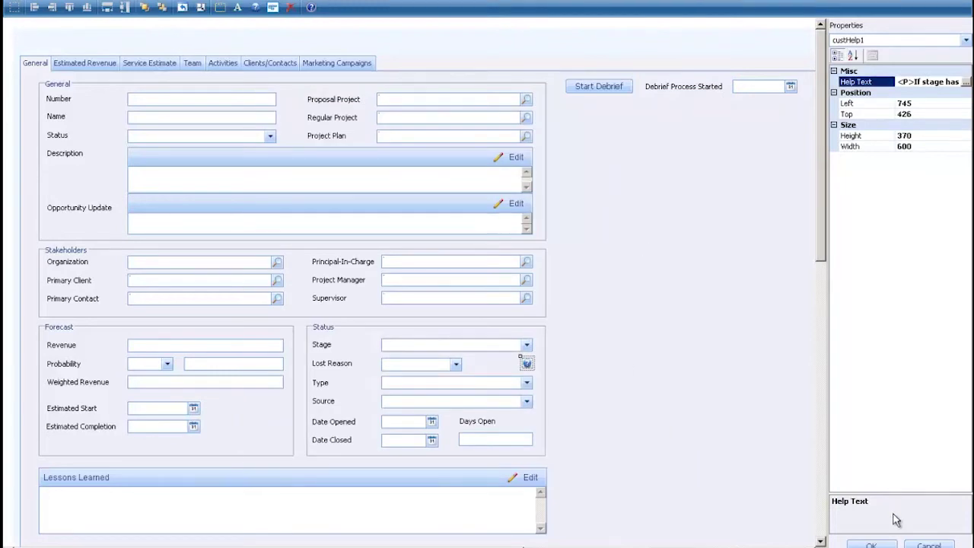
pyautogui.click(881, 543)
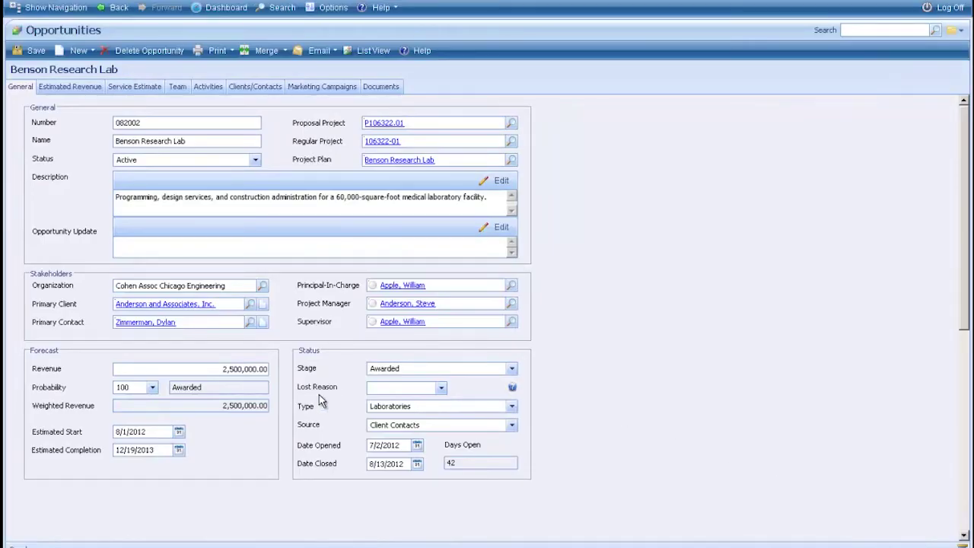
pyautogui.click(513, 389)
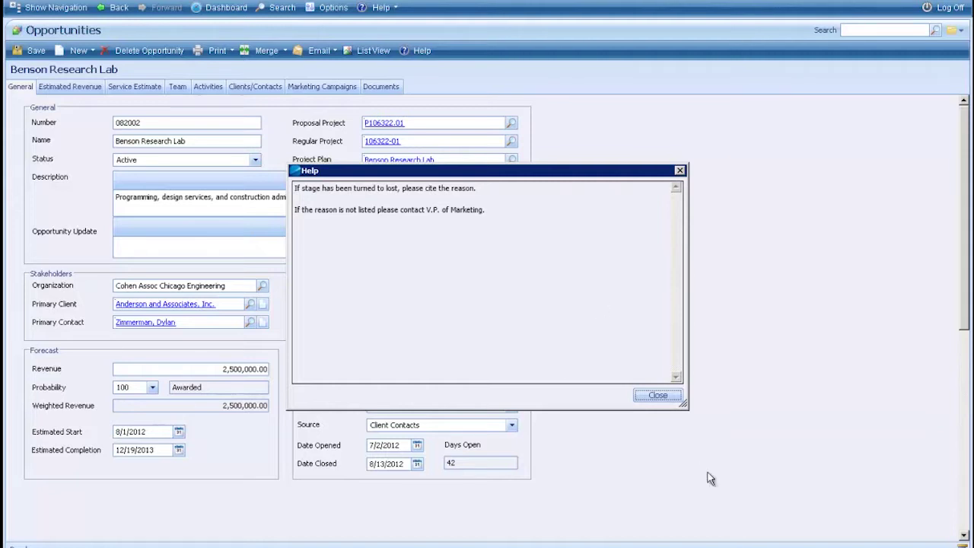
pyautogui.click(656, 395)
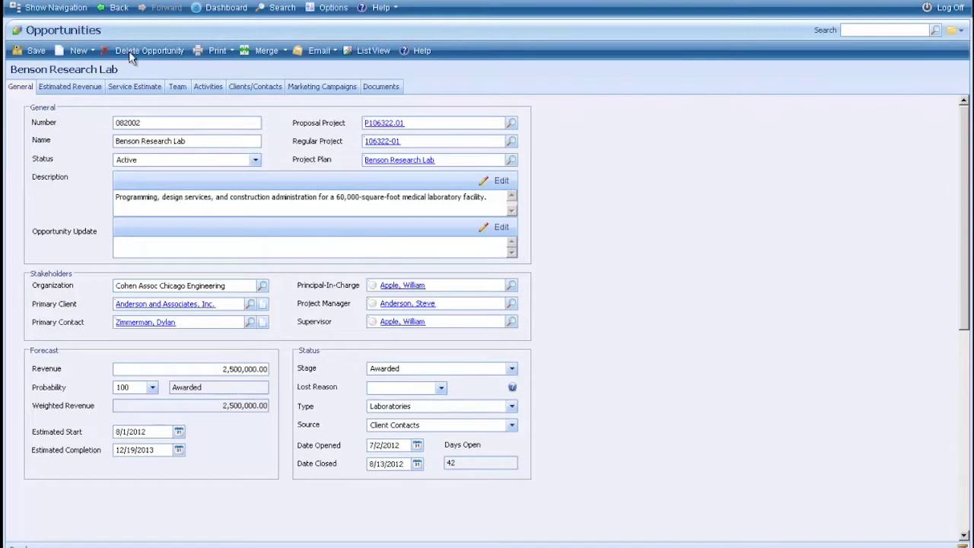
# Examine the generic resources in the labor grid of the opportunity's service estimate, starting with the Designer entry.
pyautogui.click(136, 87)
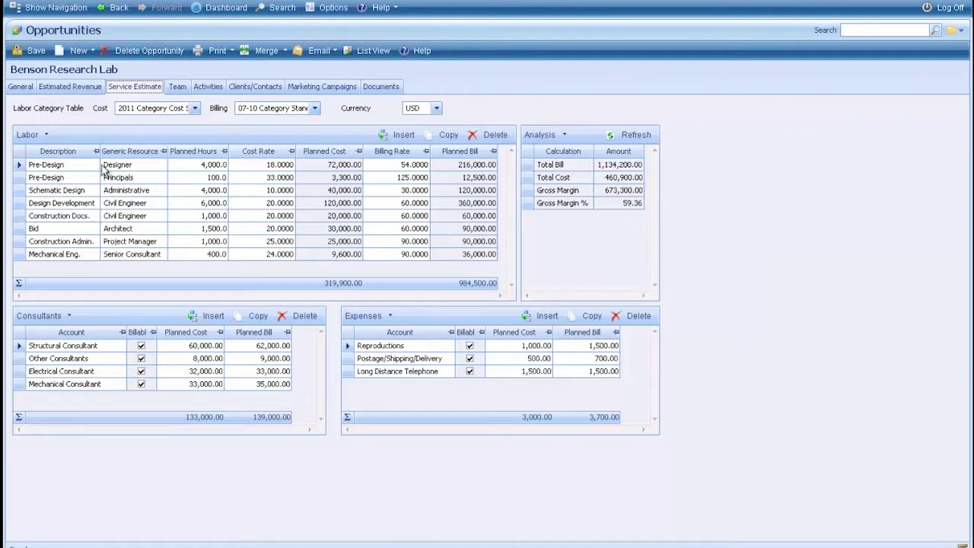
pyautogui.click(135, 166)
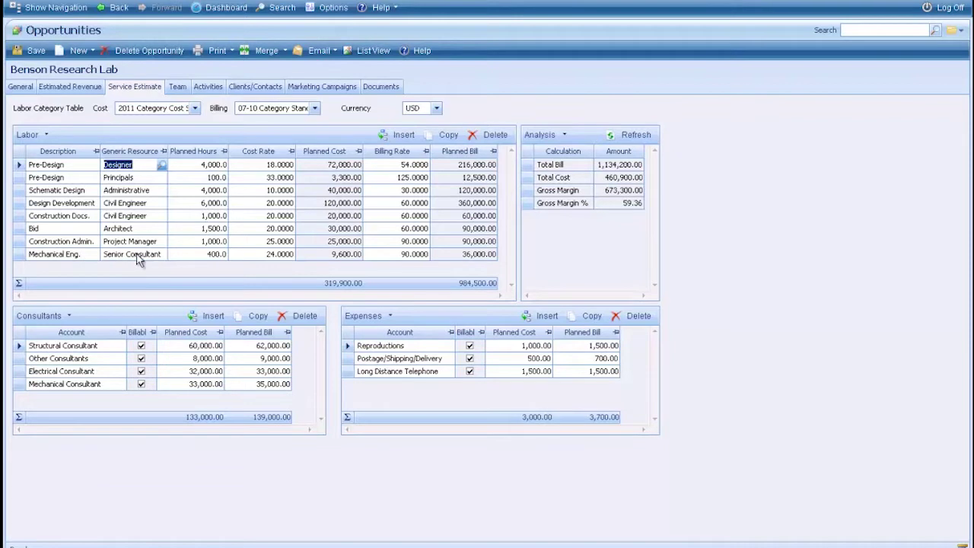
# Set the Mechanical Eng. Senior Consultant's planned hours to 425 and refresh the service estimate's analysis totals.
pyautogui.click(192, 256)
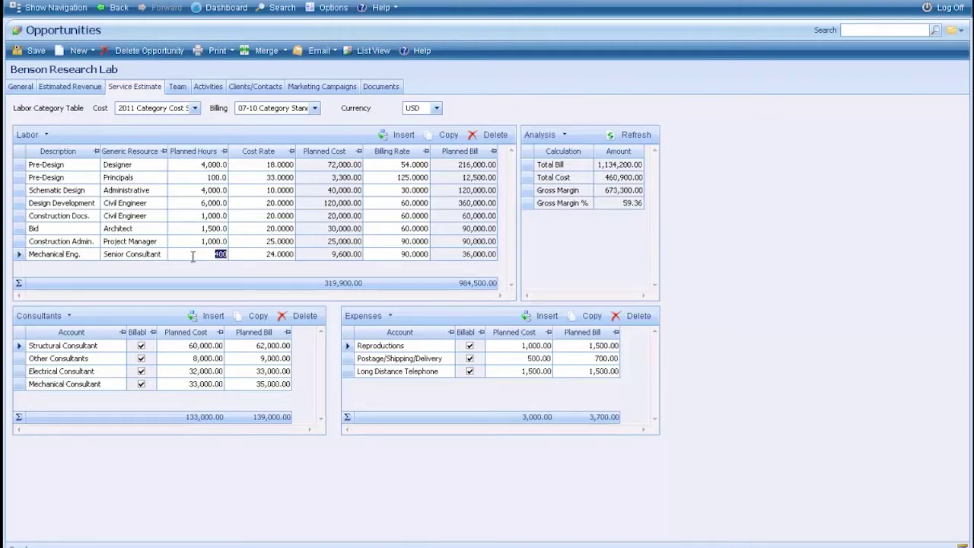
pyautogui.write('425')
pyautogui.press('Tab')
pyautogui.click(636, 134)
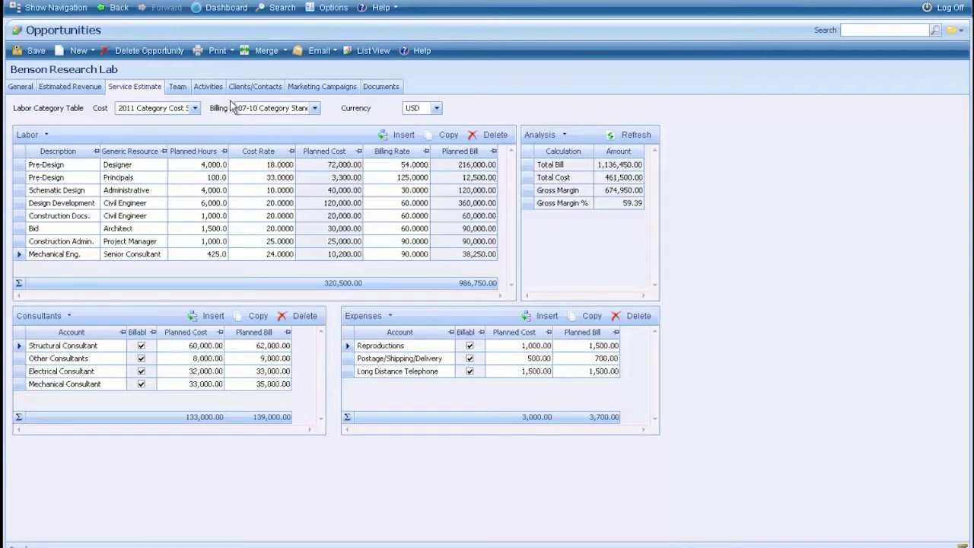
# Review the opportunity's team members and vendors, its activities, and its associated clients and contacts.
pyautogui.click(178, 88)
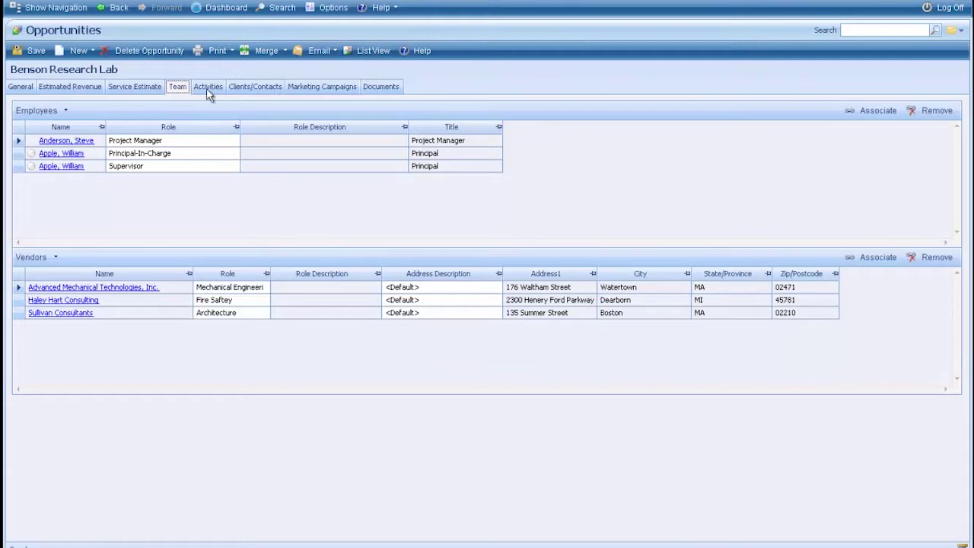
pyautogui.click(208, 87)
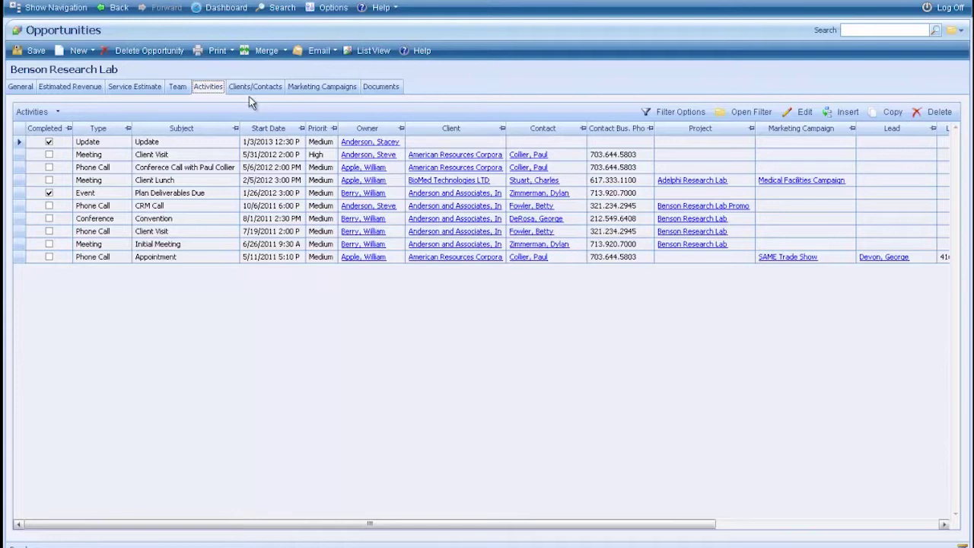
pyautogui.click(255, 87)
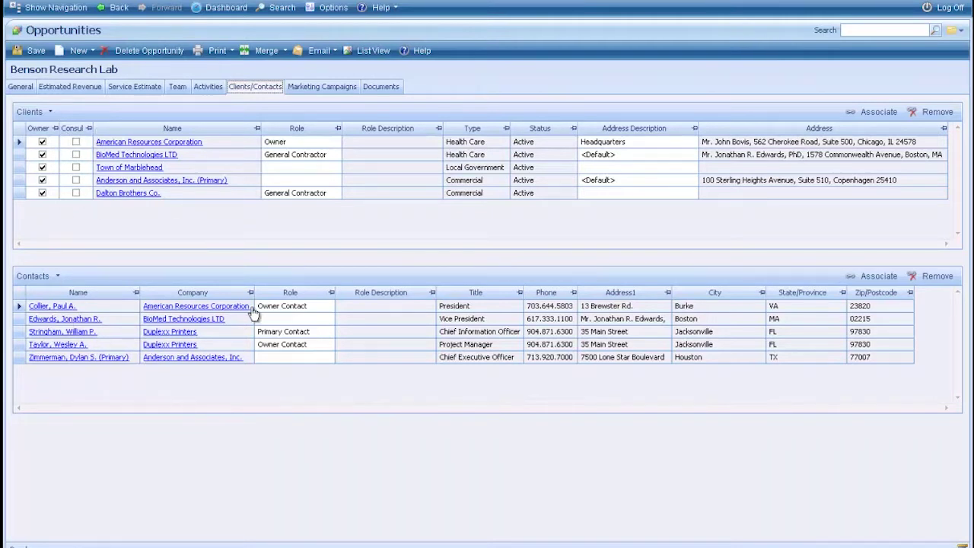
# Open the linked regular project from the Benson Research Lab opportunity's general information.
pyautogui.click(20, 87)
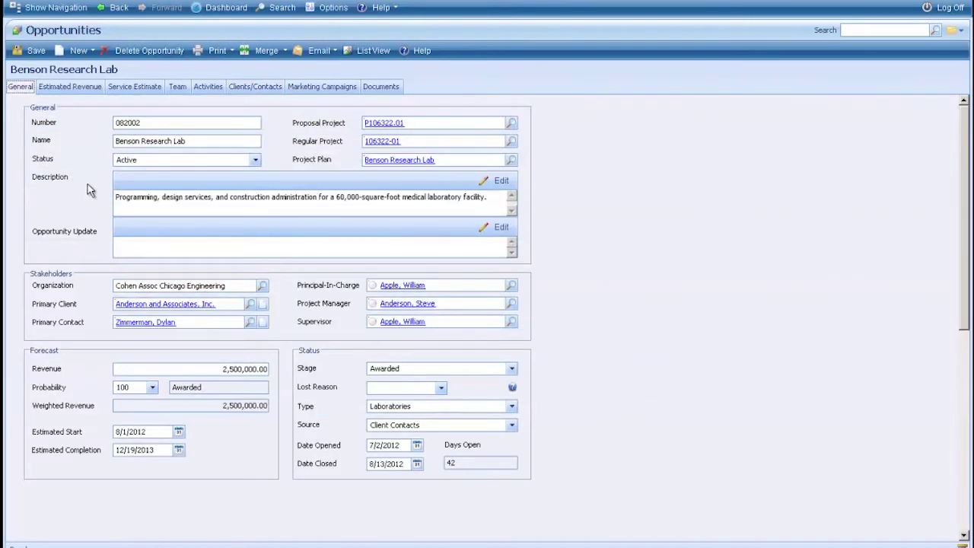
pyautogui.click(386, 146)
pyautogui.click(508, 325)
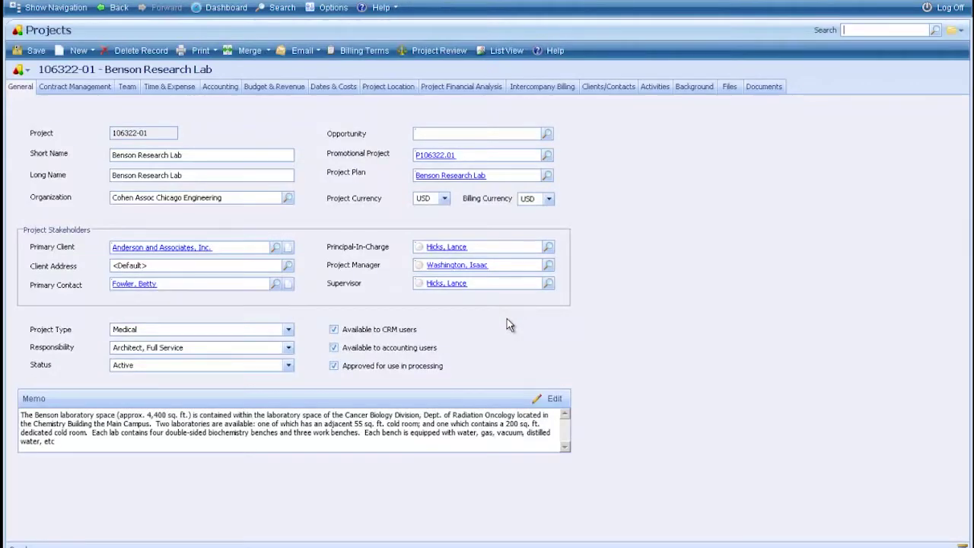
# Examine the project's work breakdown structure, including the tasks under the Pre-Design and Schematic Design phases, and close the structure pane.
pyautogui.click(23, 71)
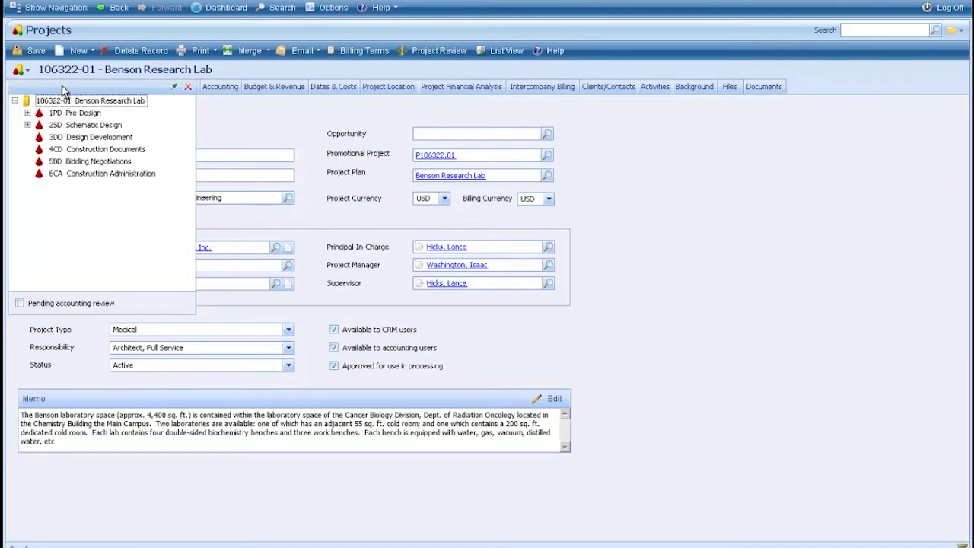
pyautogui.click(175, 86)
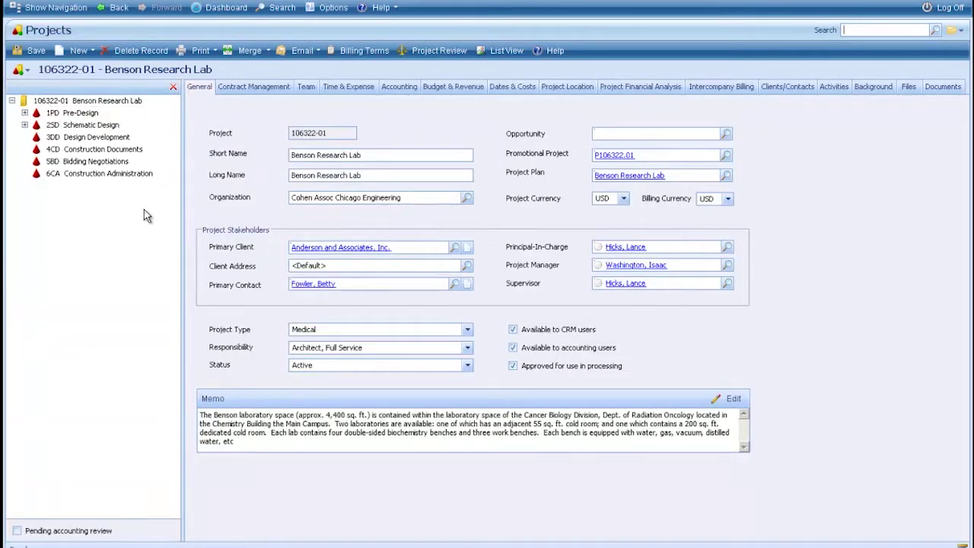
pyautogui.click(25, 113)
pyautogui.click(25, 162)
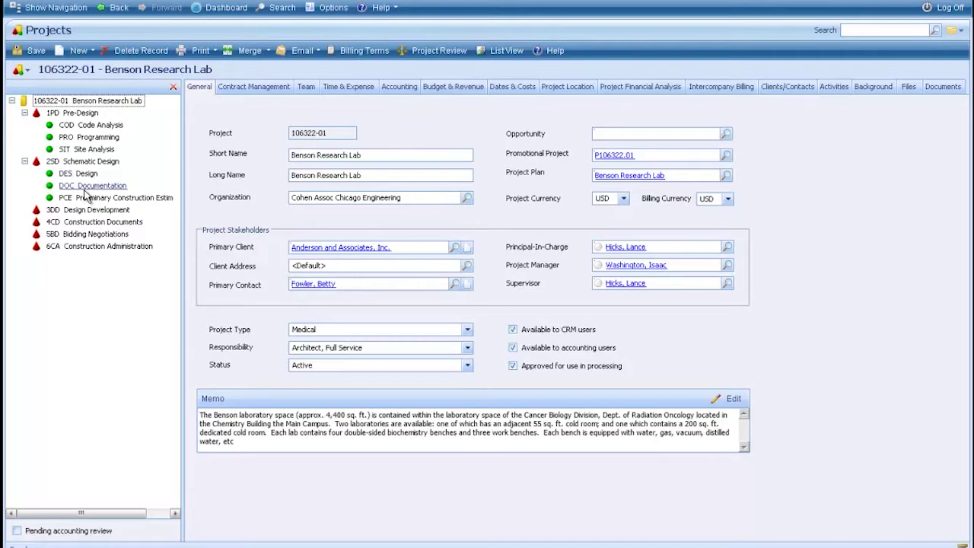
pyautogui.click(25, 161)
pyautogui.click(25, 161)
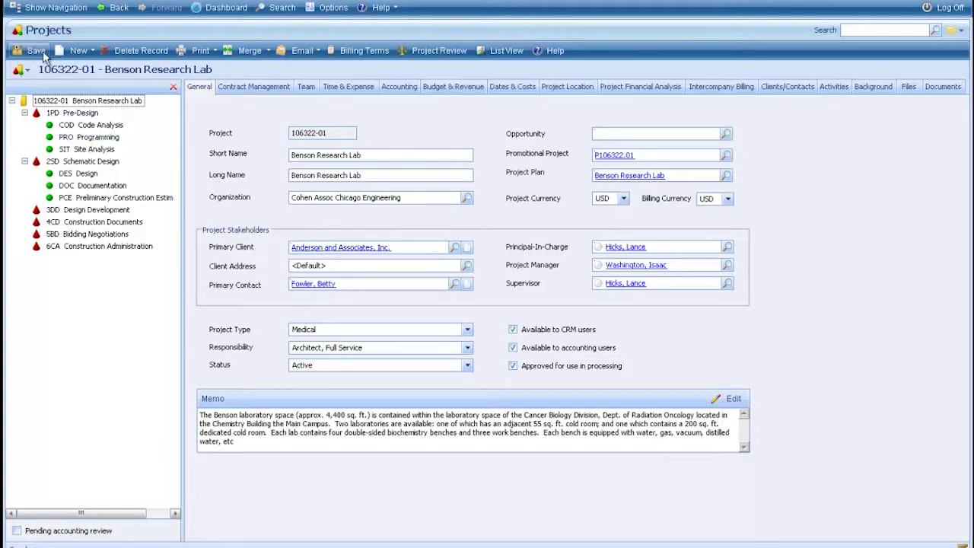
pyautogui.click(172, 87)
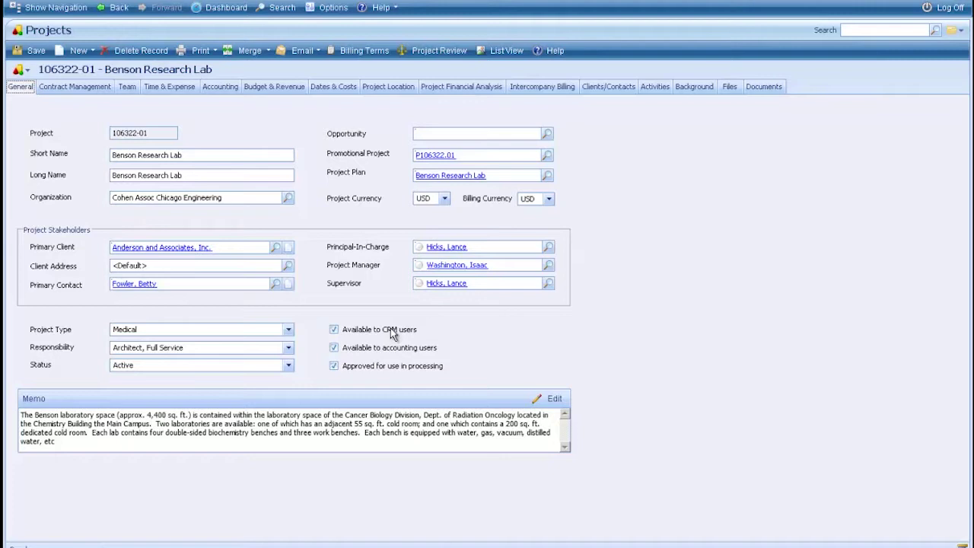
# Insert a new contract for the project with a blank detail line and examine the phases available for it.
pyautogui.click(334, 366)
pyautogui.click(103, 86)
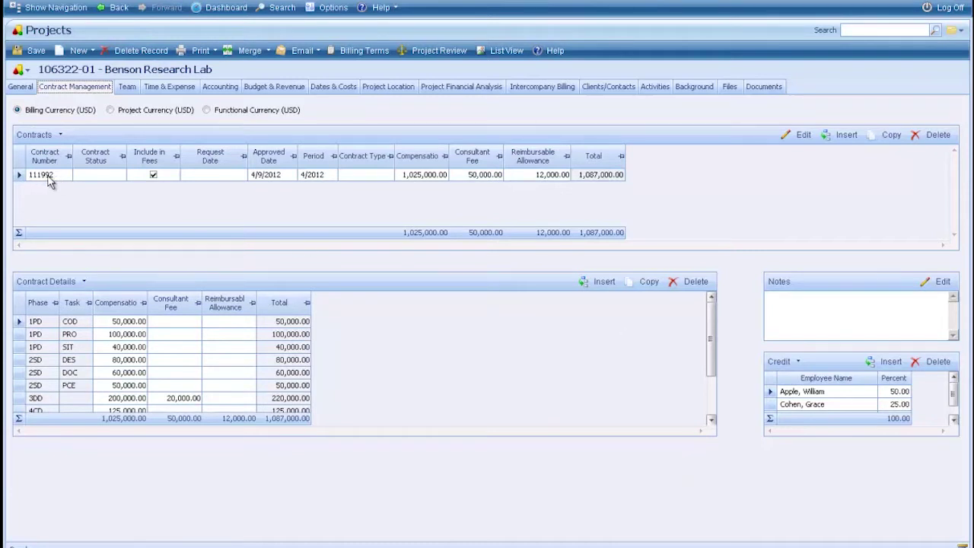
pyautogui.click(846, 135)
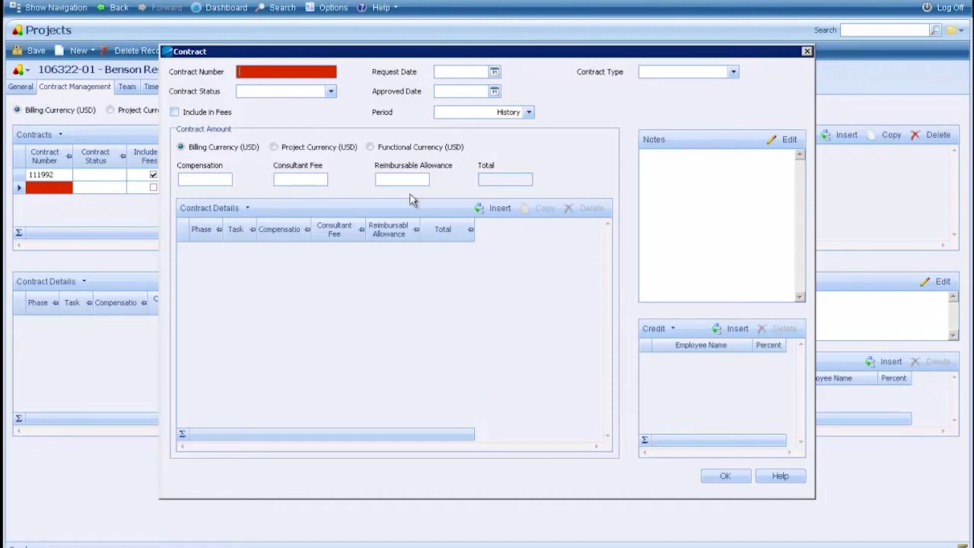
pyautogui.click(495, 208)
pyautogui.click(217, 249)
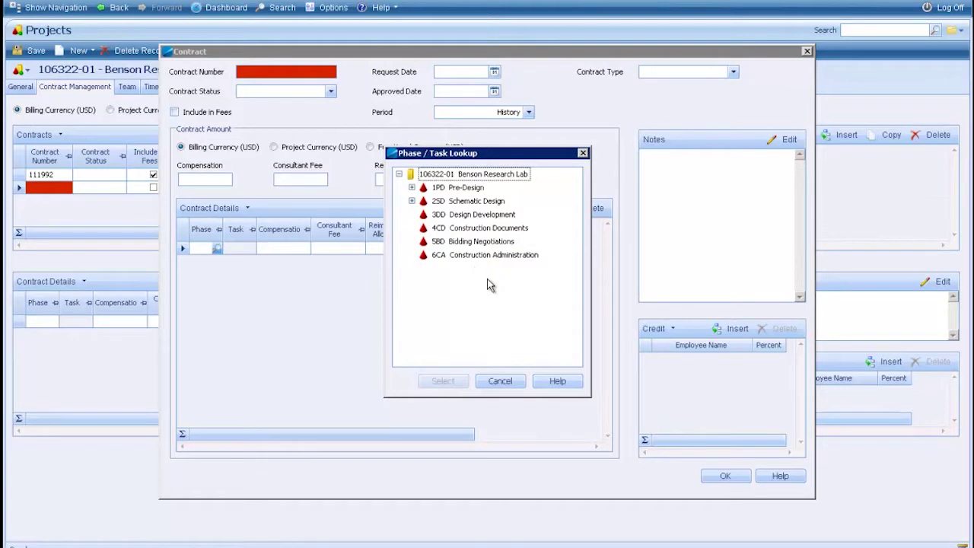
pyautogui.click(496, 382)
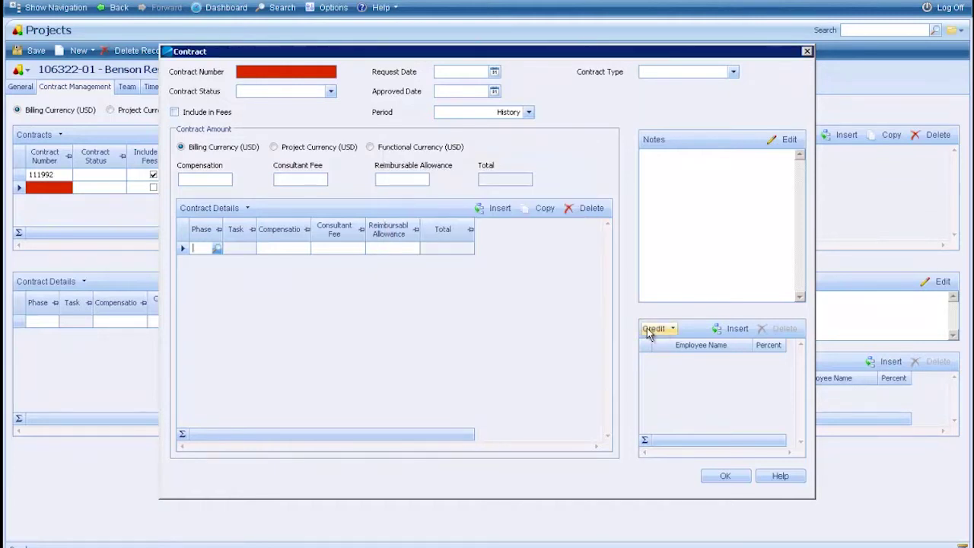
# Add an employee credit entry to the new contract, close its form and delete the unfinished contract.
pyautogui.click(732, 328)
pyautogui.click(745, 359)
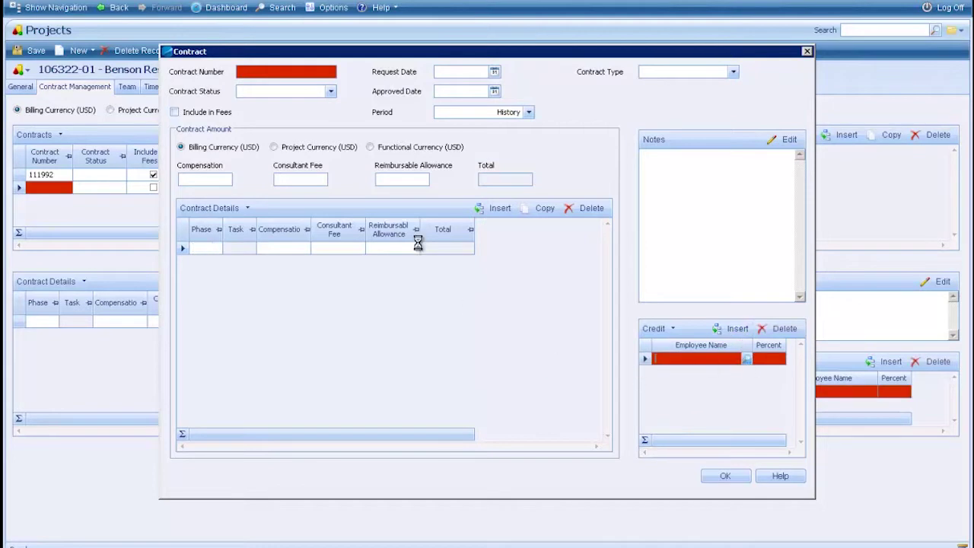
pyautogui.doubleClick(311, 281)
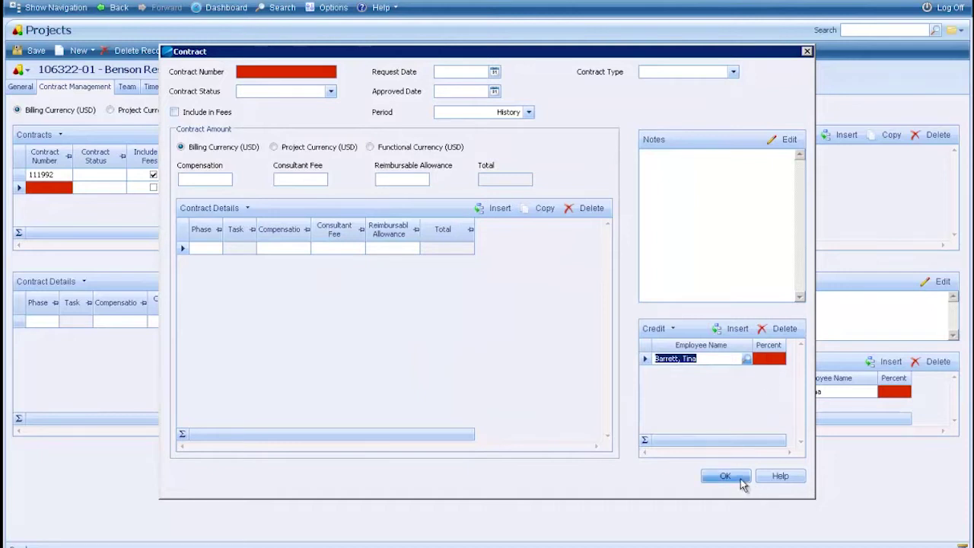
pyautogui.click(807, 51)
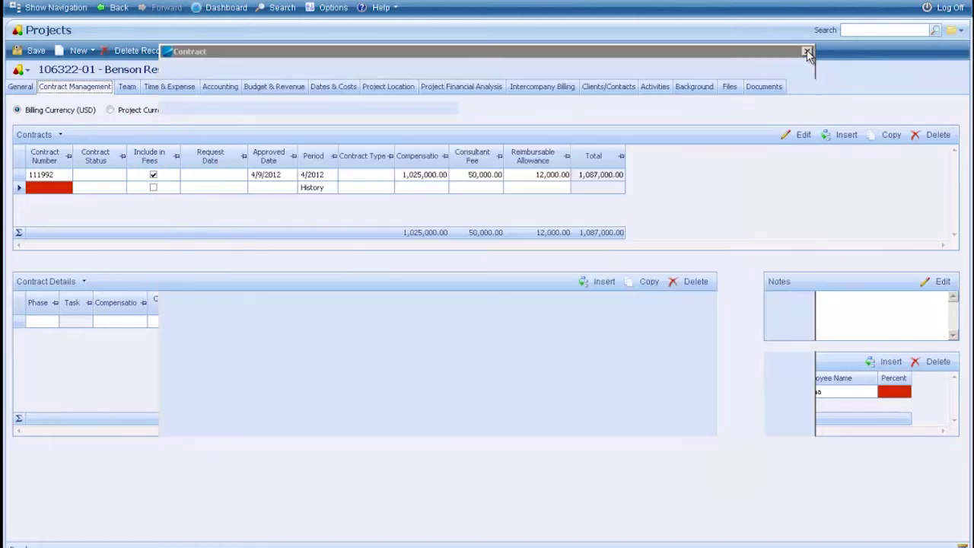
pyautogui.click(937, 135)
# Refresh the project team's employee hours and review the Labor Detail report behind the first employee's hours.
pyautogui.click(127, 88)
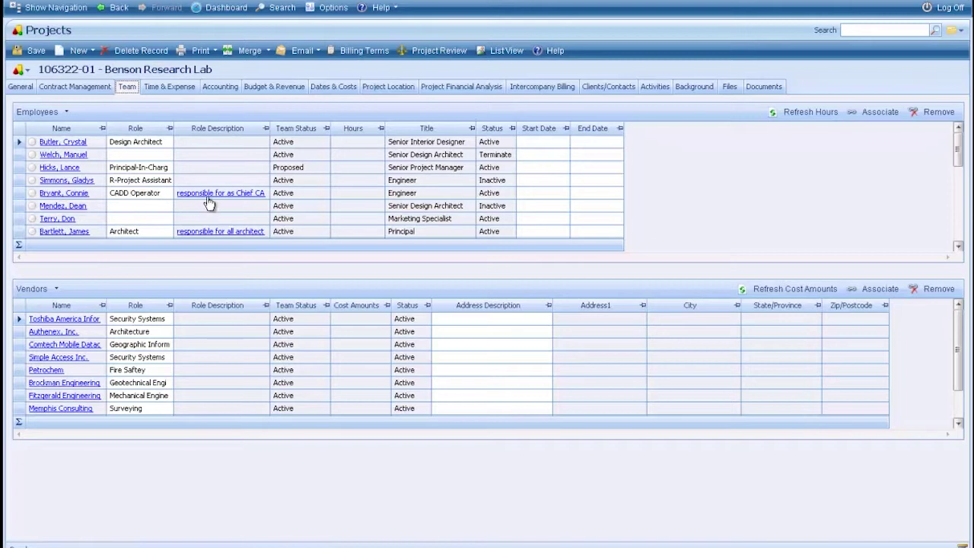
pyautogui.click(798, 111)
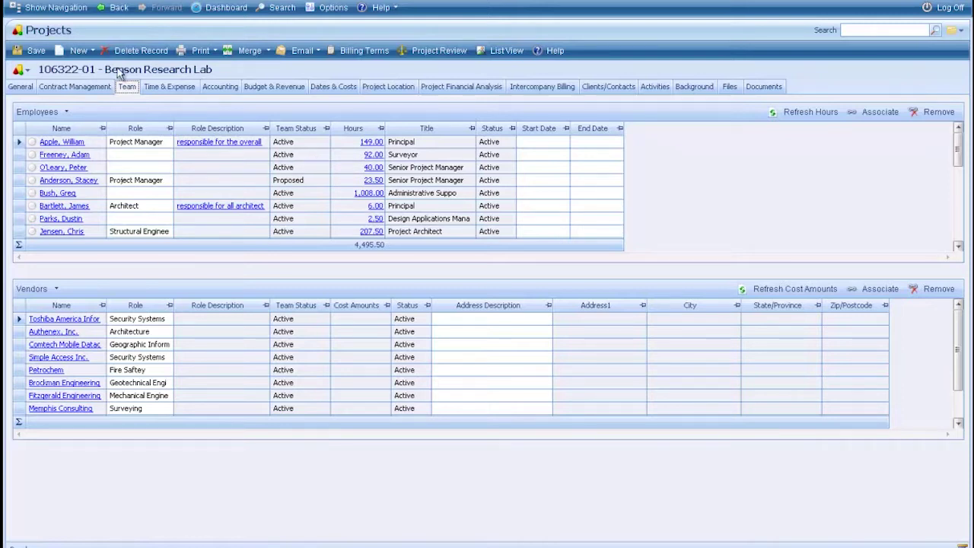
pyautogui.moveTo(152, 75)
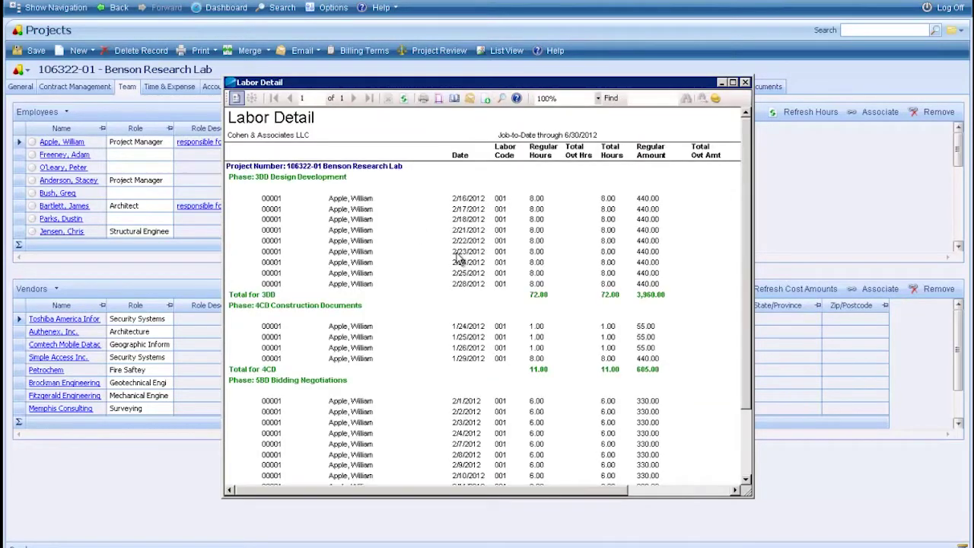
pyautogui.click(744, 82)
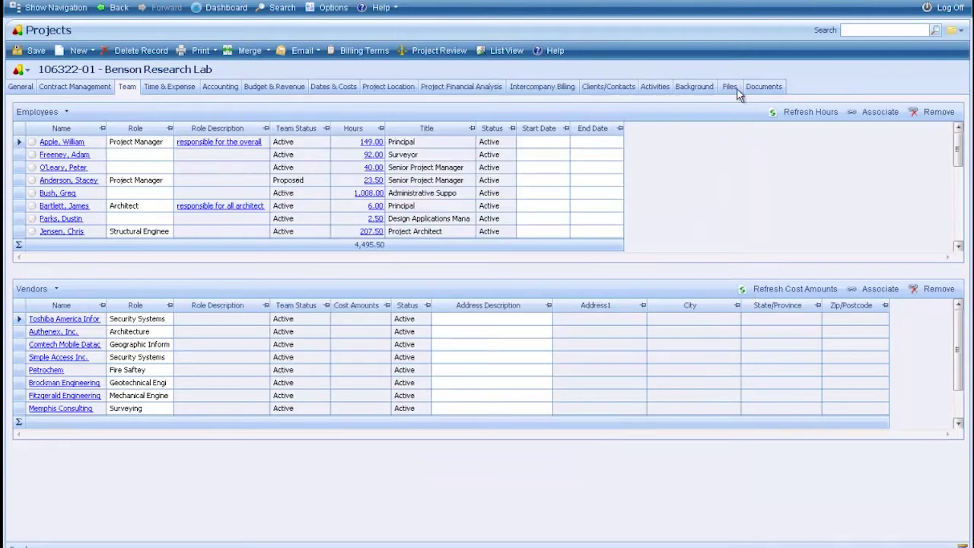
# Open the Project Review and drill into the actual labor cost down to the first employee's individual time entries.
pyautogui.click(21, 87)
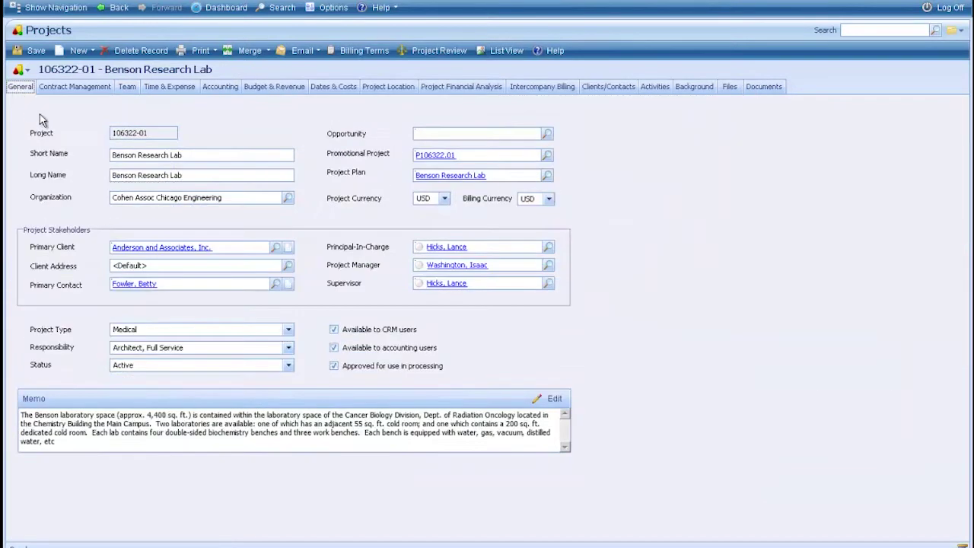
pyautogui.click(432, 50)
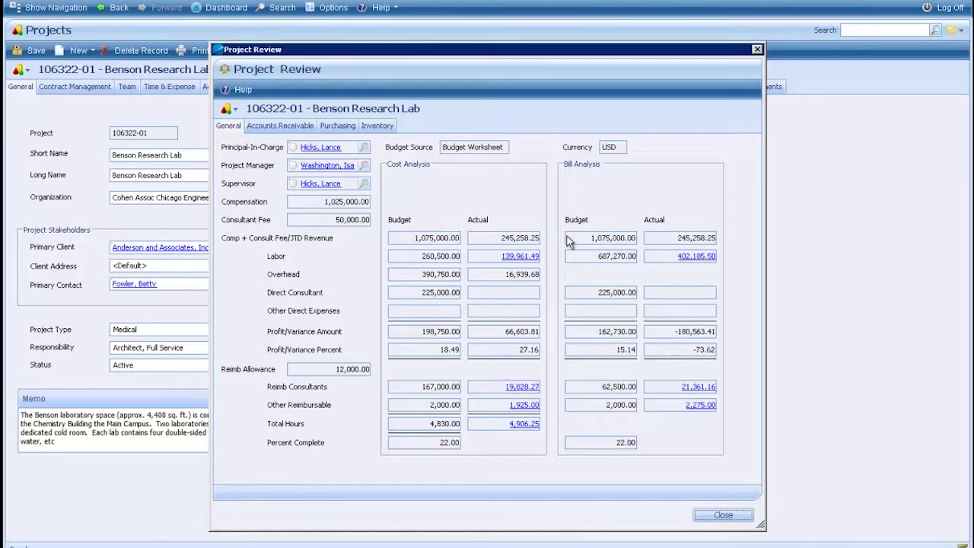
pyautogui.click(513, 261)
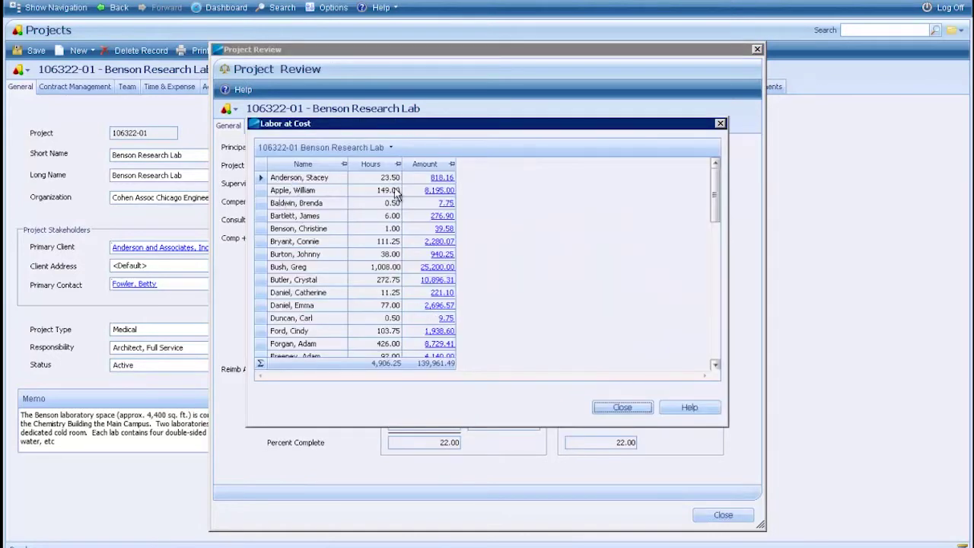
pyautogui.click(438, 178)
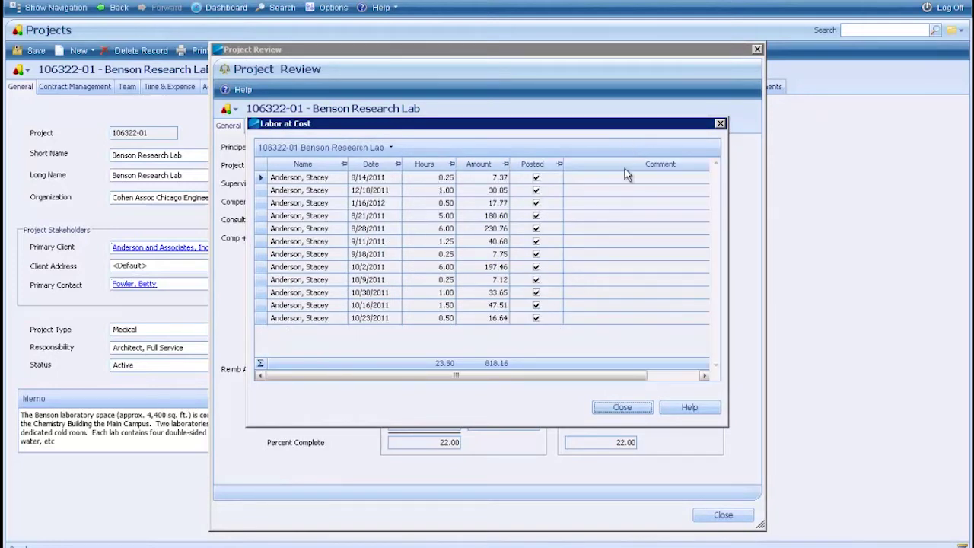
pyautogui.click(611, 409)
pyautogui.click(631, 406)
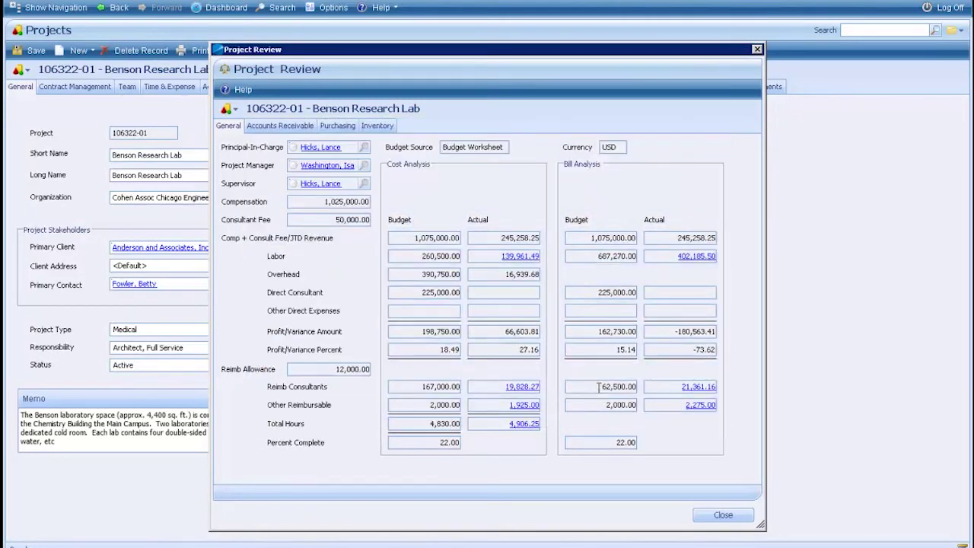
# Preview the 3/3/2011 invoice from the project's accounts receivable and examine the form for emailing it as an Adobe PDF.
pyautogui.click(280, 126)
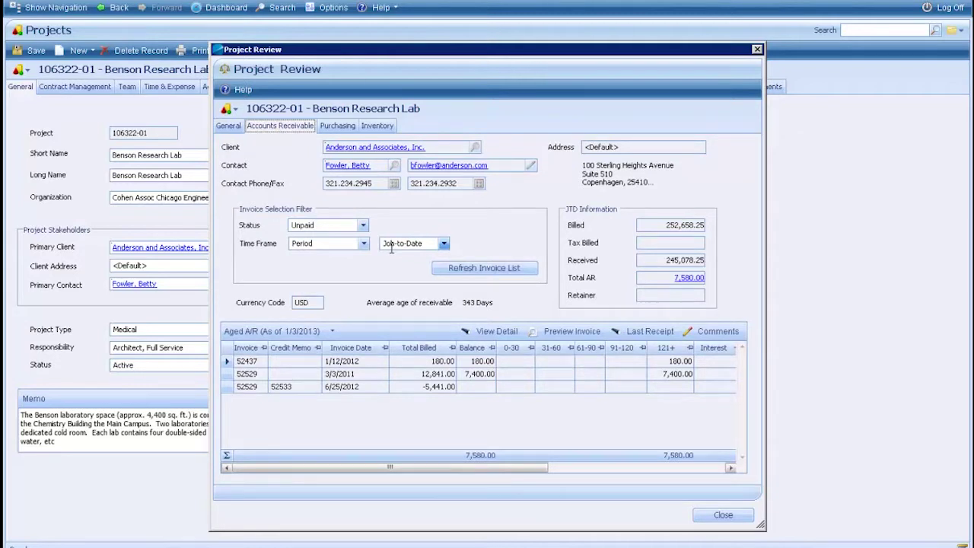
pyautogui.click(261, 375)
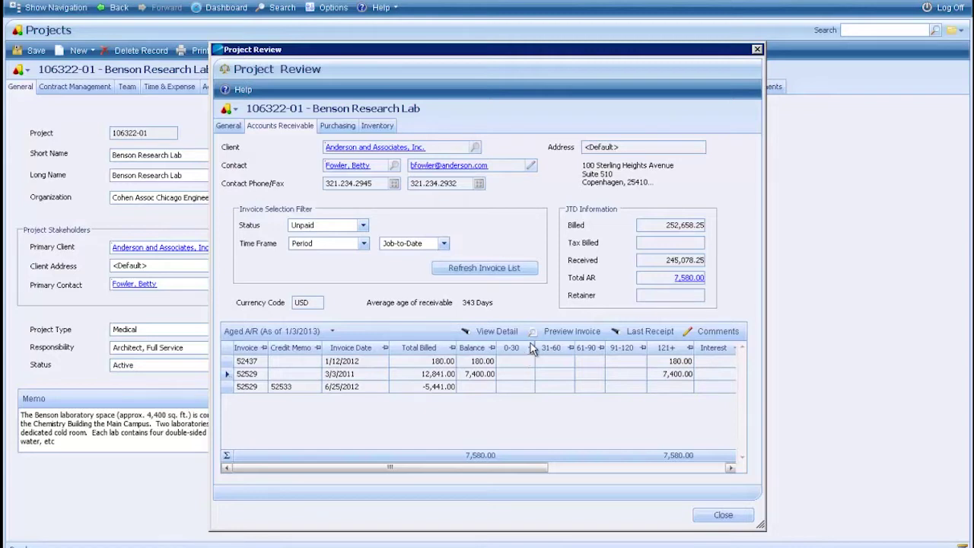
pyautogui.click(572, 333)
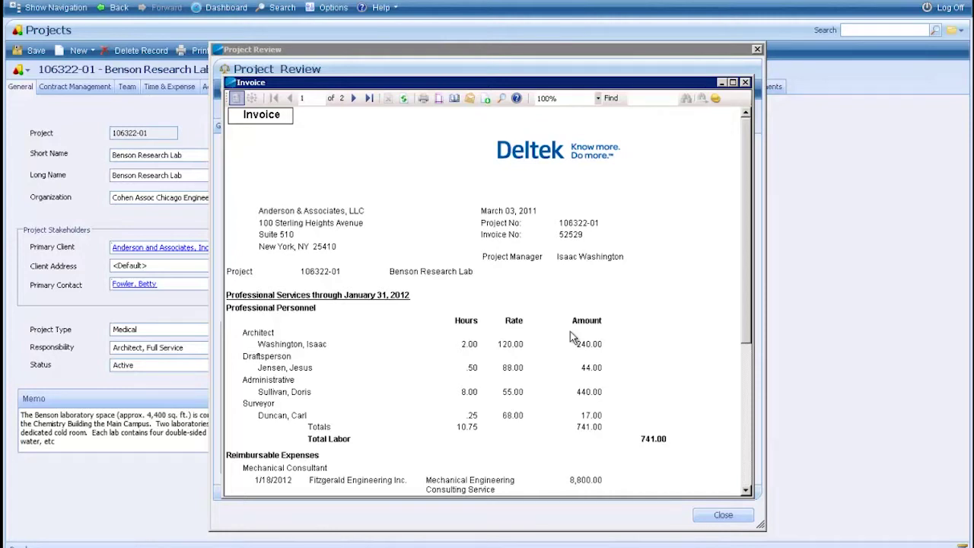
pyautogui.click(469, 99)
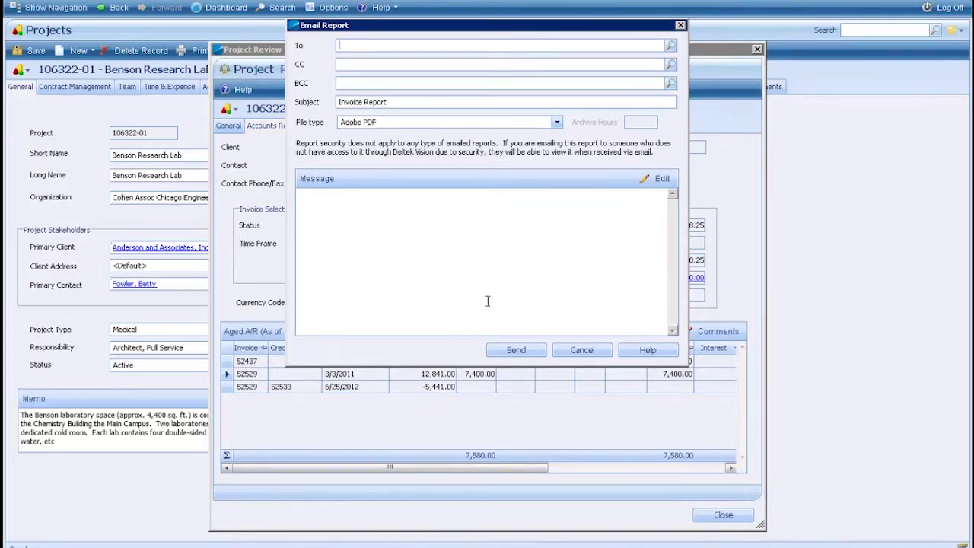
pyautogui.click(578, 354)
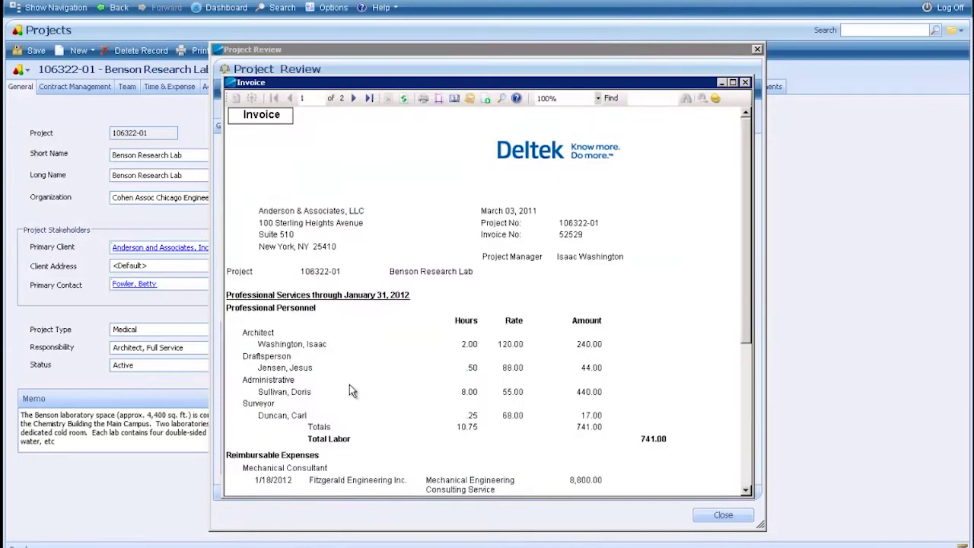
pyautogui.press('Escape')
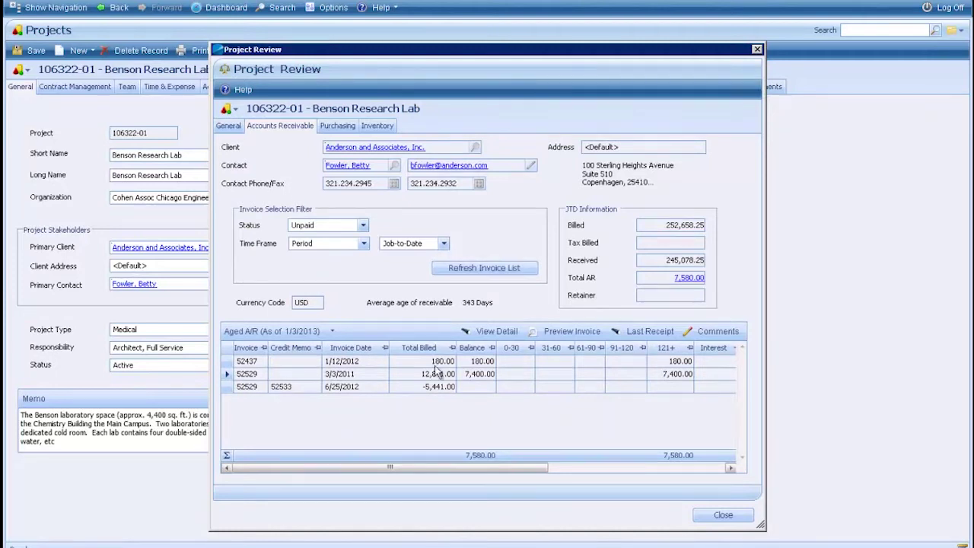
# Add the A/R comment "Emailed a copy of the invoice to the client check is in the mail." to the 3/3/2011 invoice and close the Project Review.
pyautogui.click(704, 331)
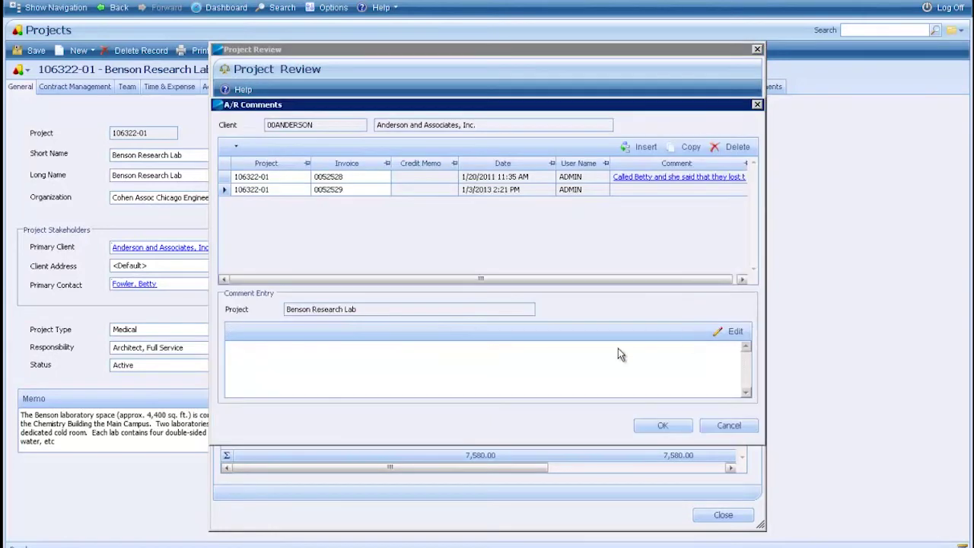
pyautogui.click(480, 367)
pyautogui.write('Emai')
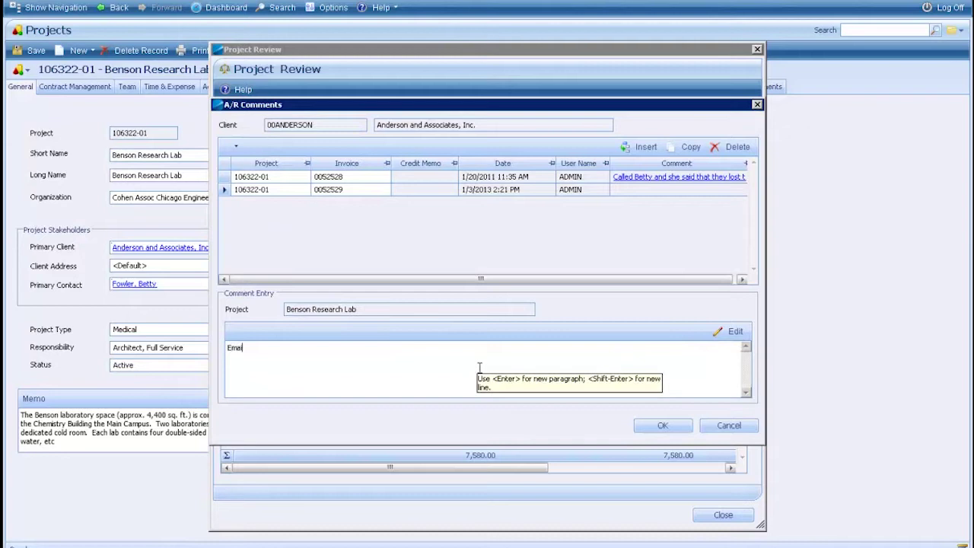
pyautogui.write('led a copy of the inoi')
pyautogui.press('BackSpace')
pyautogui.press('BackSpace')
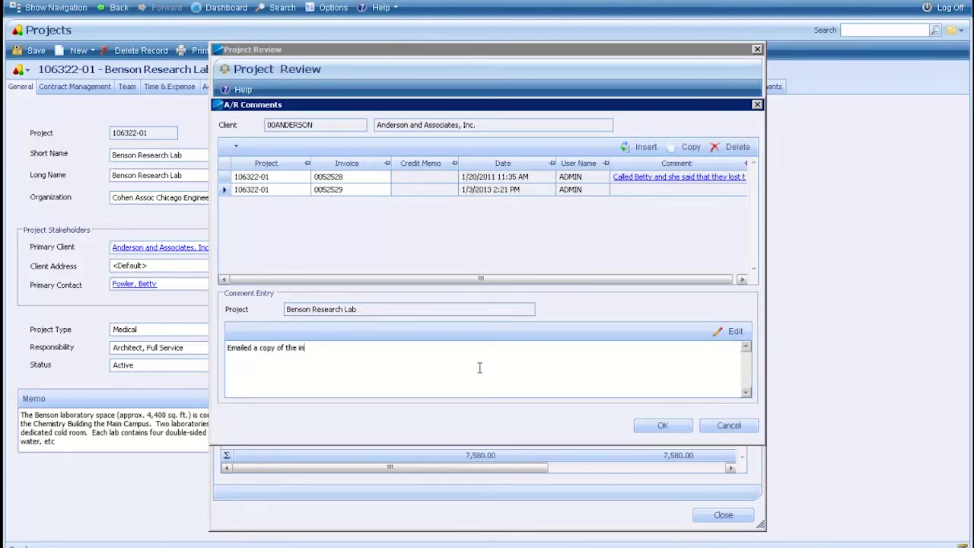
pyautogui.write('voice to the client check is in the ')
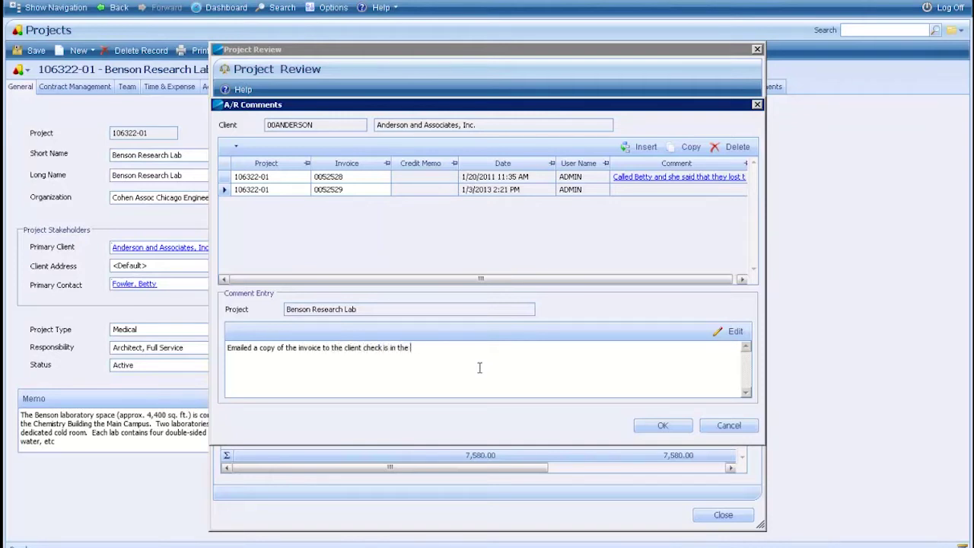
pyautogui.write('mail.')
pyautogui.click(662, 427)
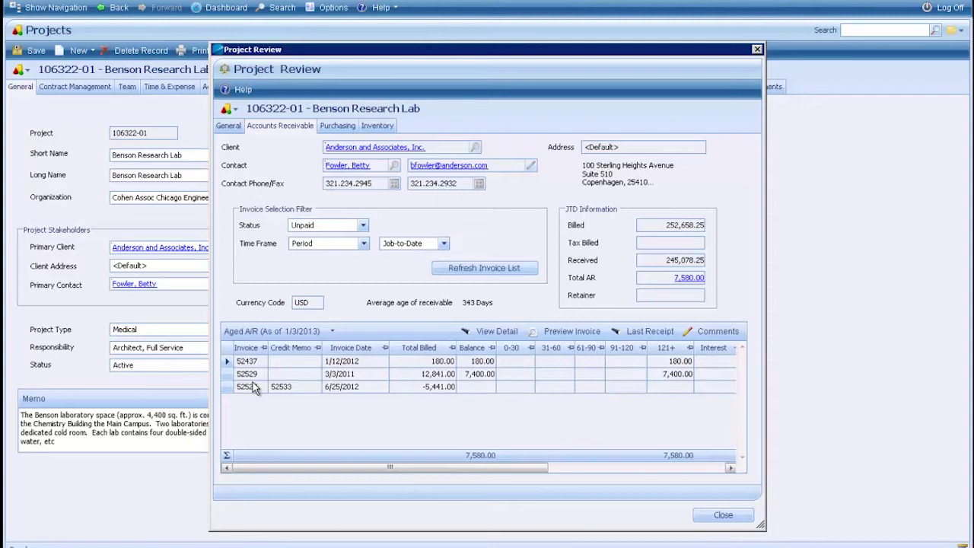
pyautogui.click(723, 515)
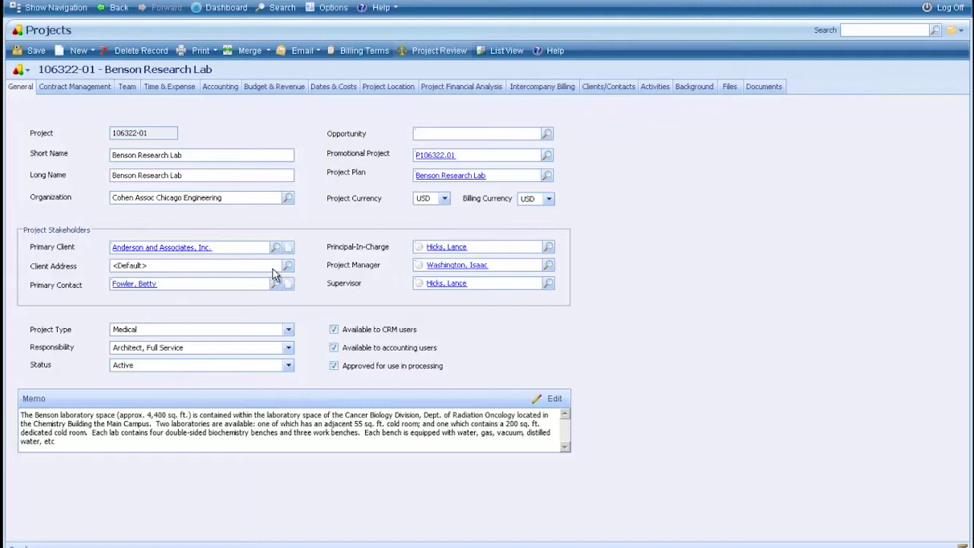
# Open the Benson Research Lab project plan and review its rates and its monthly baseline, planned and actual labor hours back to April 2011.
pyautogui.click(446, 181)
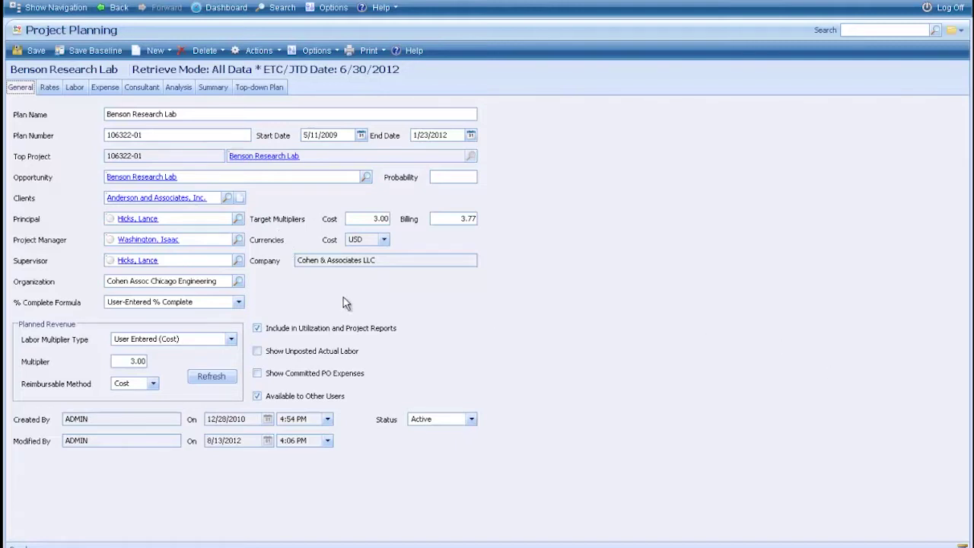
pyautogui.click(47, 87)
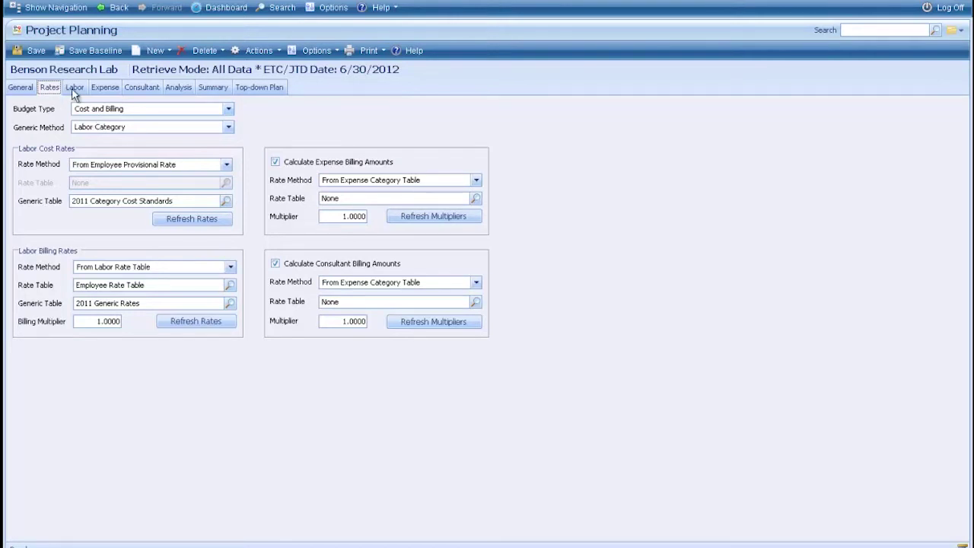
pyautogui.click(73, 88)
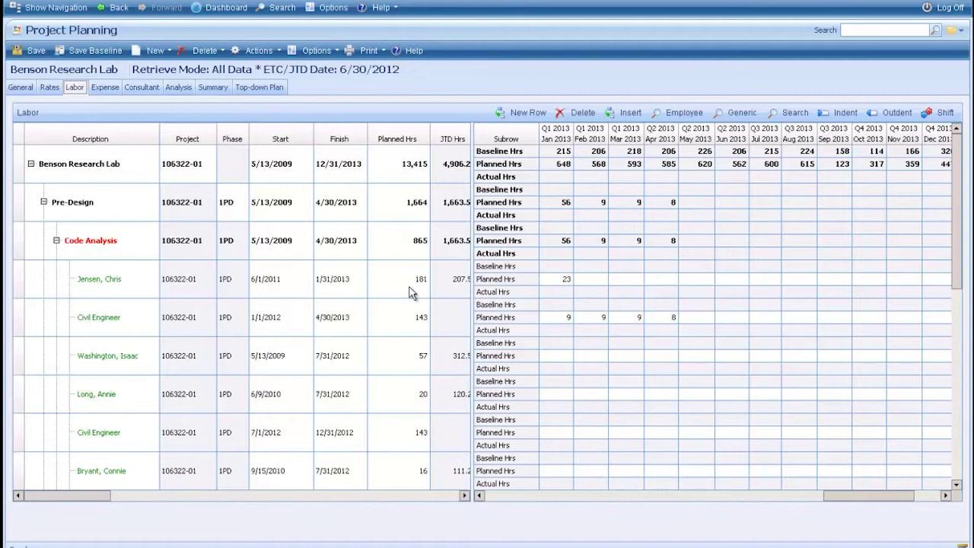
pyautogui.click(464, 495)
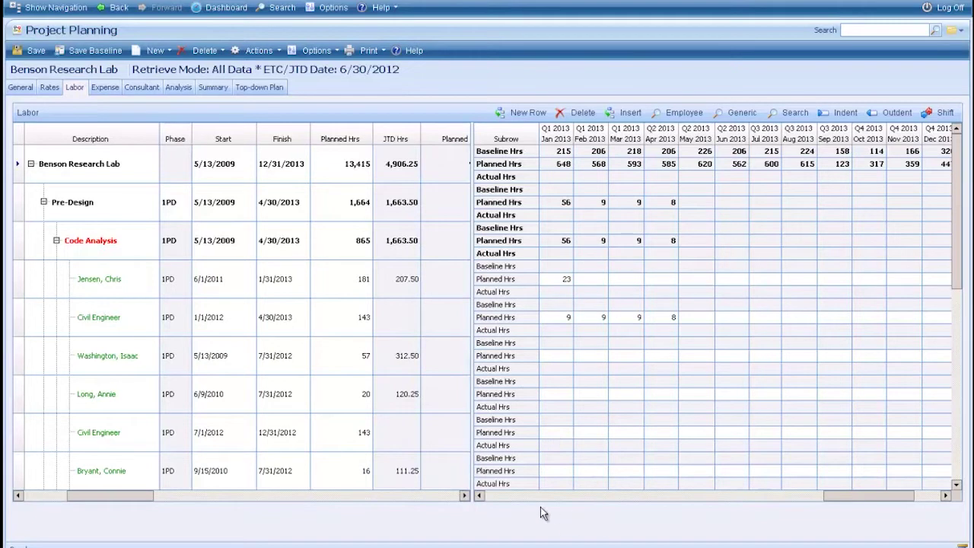
pyautogui.click(510, 497)
pyautogui.click(510, 497)
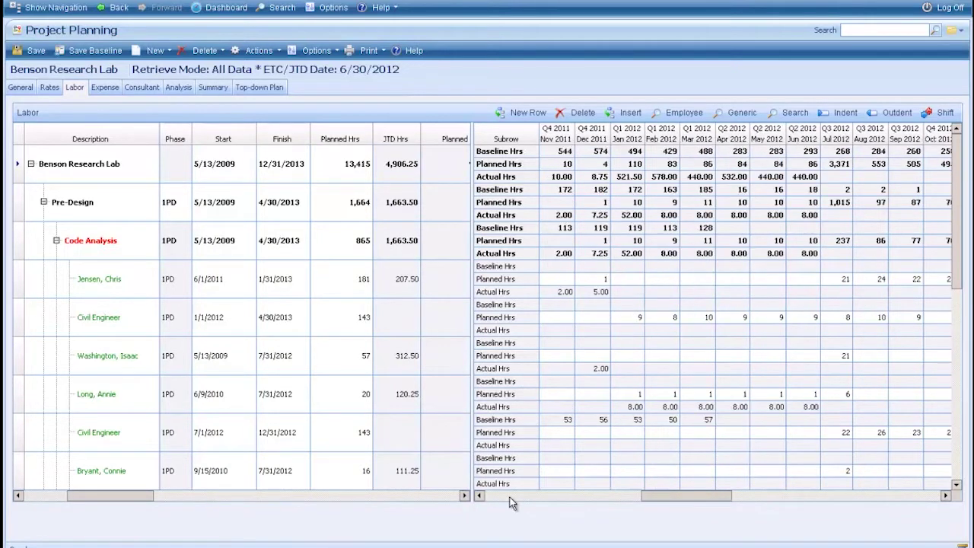
pyautogui.click(510, 497)
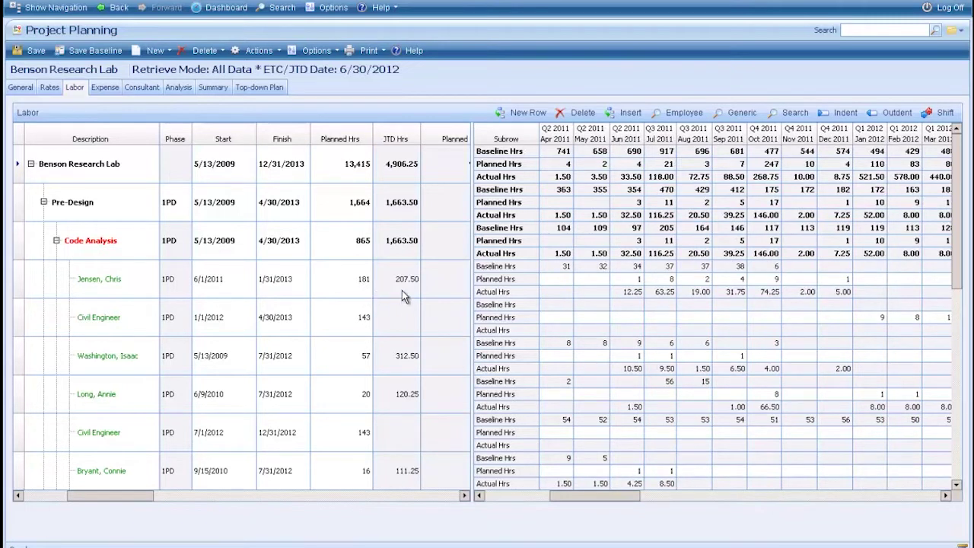
pyautogui.click(636, 278)
pyautogui.write('1')
# Review the job-to-date charging by employee for the Code Analysis task and close it.
pyautogui.rightClick(21, 244)
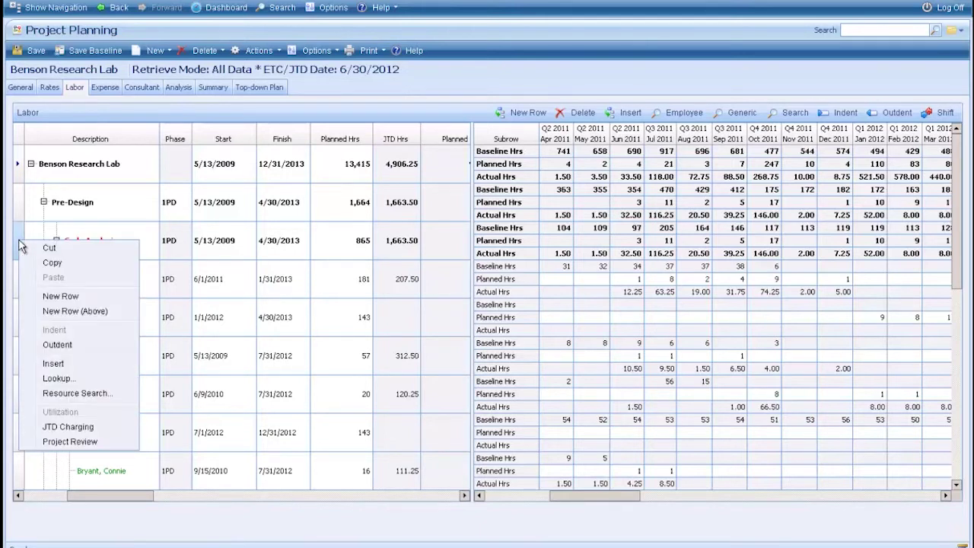
pyautogui.click(65, 426)
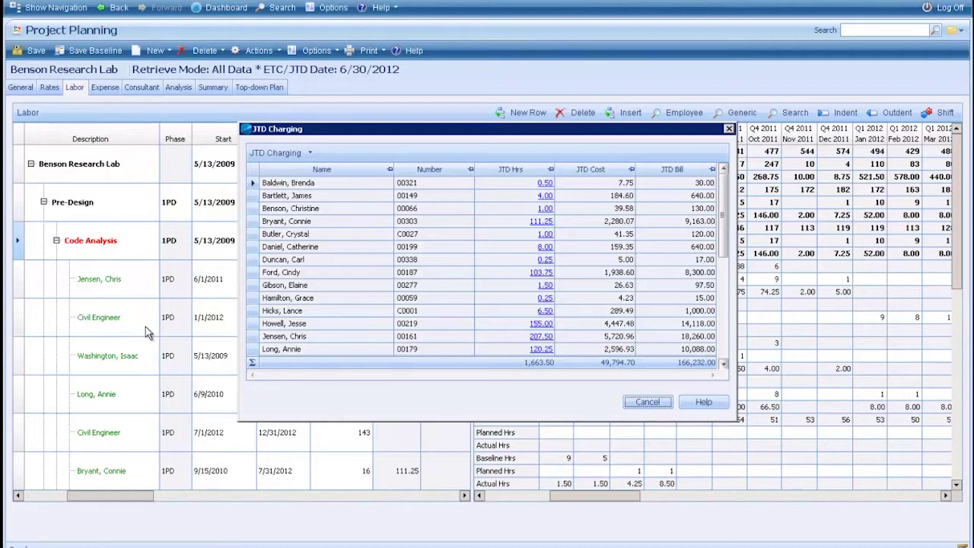
pyautogui.click(726, 363)
pyautogui.click(725, 363)
pyautogui.click(725, 363)
pyautogui.click(725, 363)
pyautogui.click(725, 363)
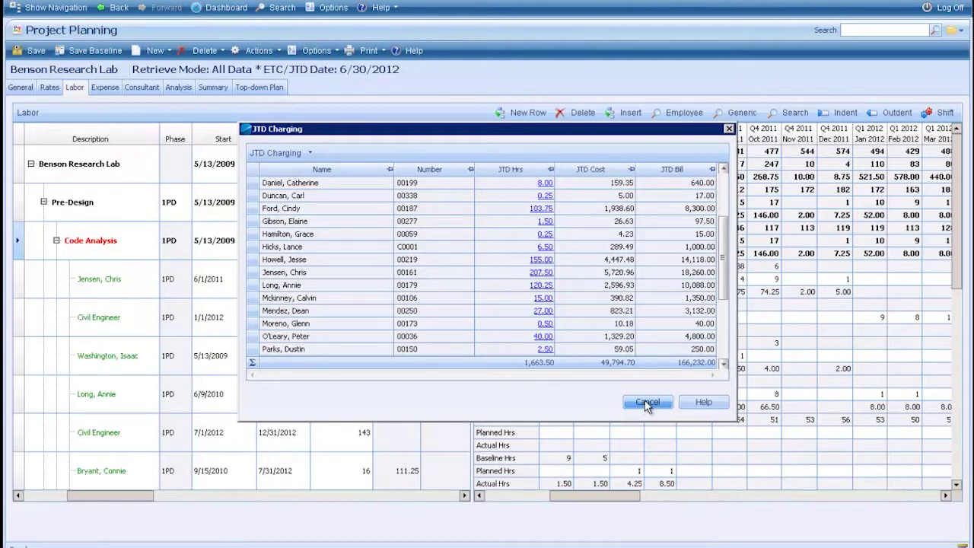
pyautogui.click(647, 403)
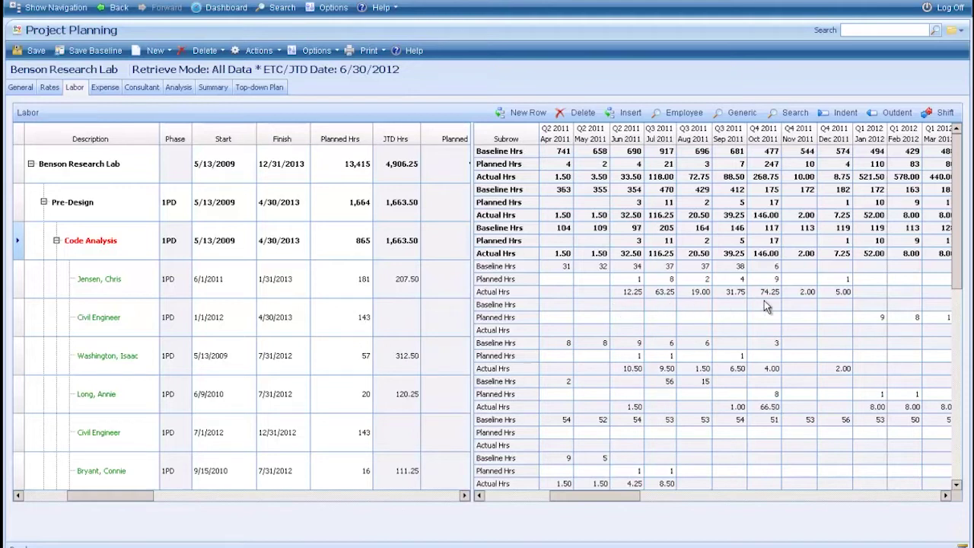
# Examine the labor plan's Planned Bill, %Complete Cost, EAC Bill, Baseline Bill and ETC Hrs columns.
pyautogui.click(465, 495)
pyautogui.click(464, 496)
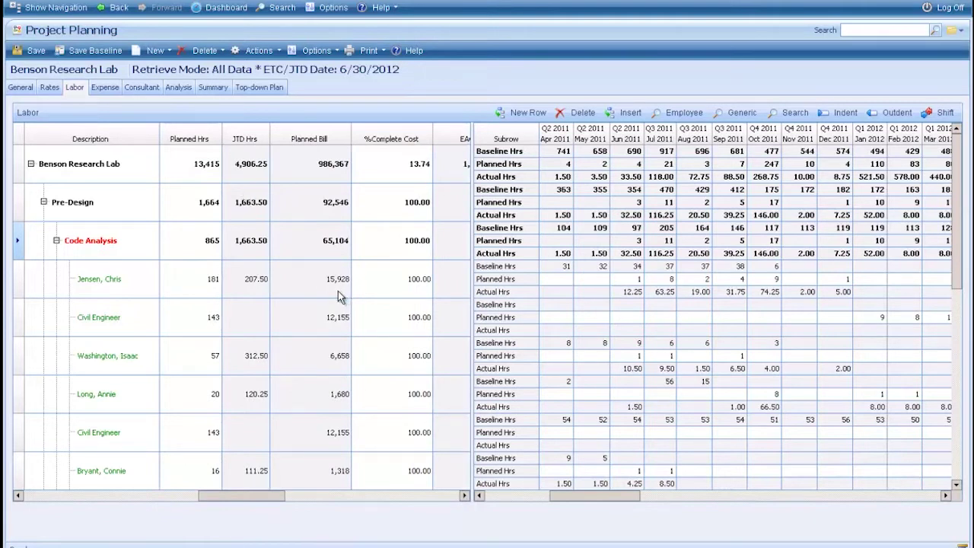
pyautogui.click(464, 496)
pyautogui.click(465, 495)
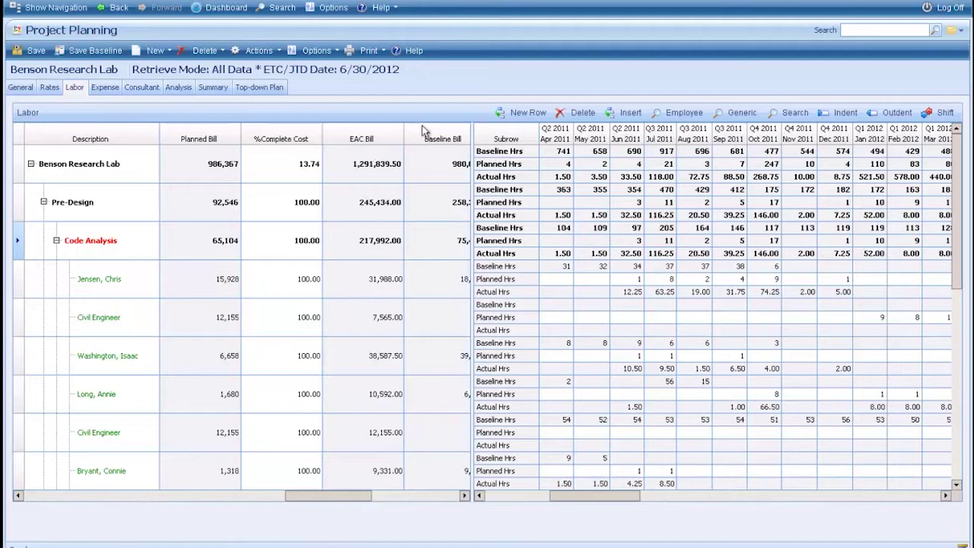
pyautogui.click(465, 496)
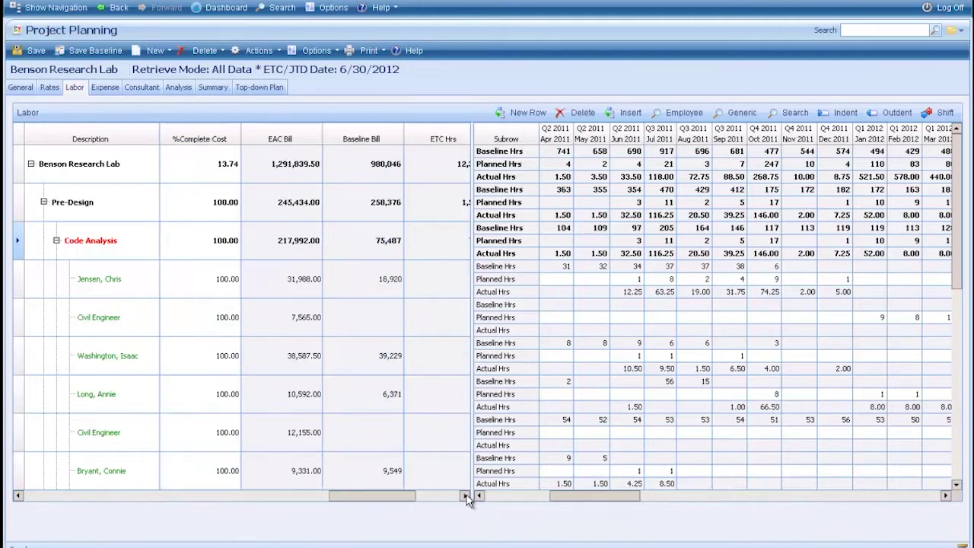
pyautogui.click(465, 495)
pyautogui.moveTo(404, 499); pyautogui.dragTo(389, 495)
# Configure the labor planning grid to hide Planned Bill, %Complete Cost, EAC Bill and Baseline Bill, and show Plan - EAC Hrs.
pyautogui.click(329, 54)
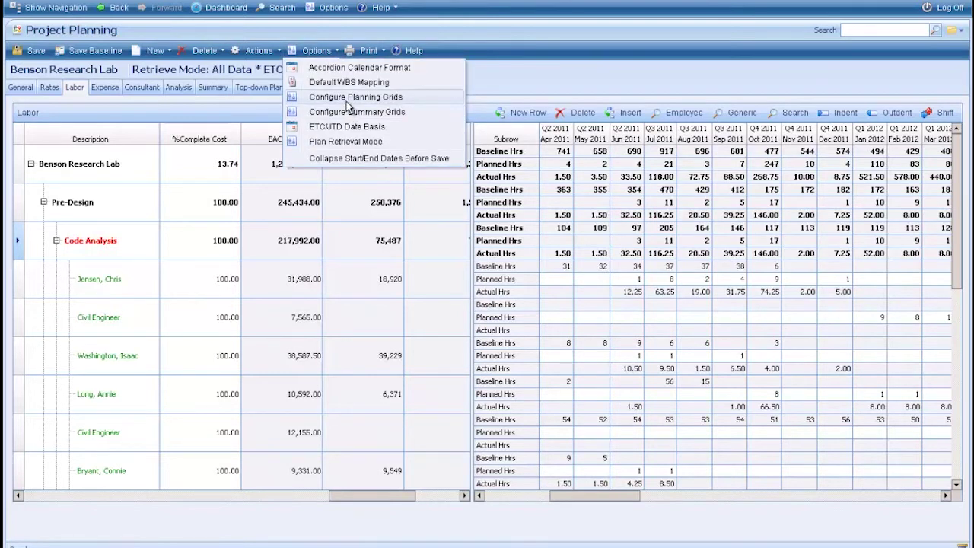
pyautogui.click(349, 97)
pyautogui.click(447, 277)
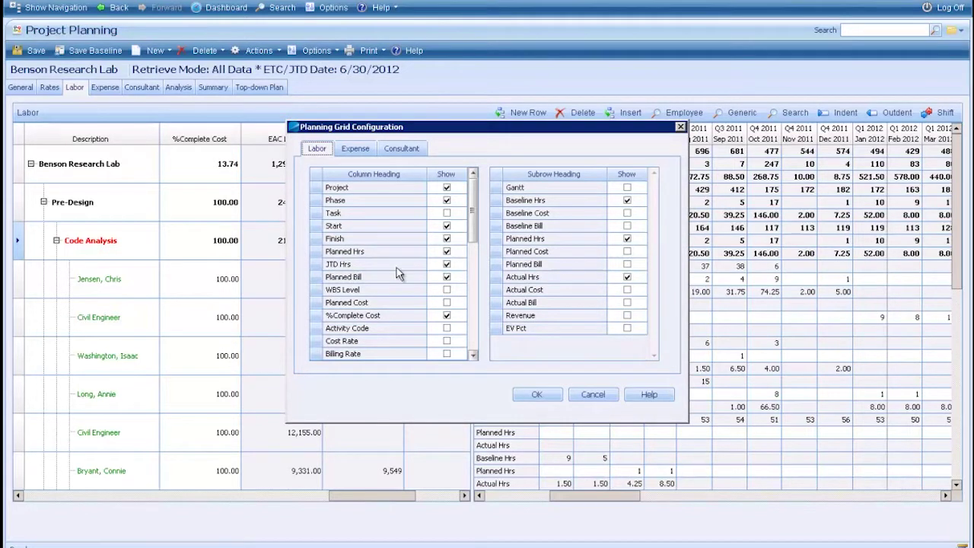
pyautogui.click(446, 277)
pyautogui.click(447, 316)
pyautogui.click(472, 354)
pyautogui.click(473, 354)
pyautogui.click(473, 355)
pyautogui.click(473, 354)
pyautogui.click(472, 355)
pyautogui.click(473, 355)
pyautogui.click(473, 355)
pyautogui.click(473, 355)
pyautogui.click(472, 355)
pyautogui.click(473, 355)
pyautogui.click(473, 354)
pyautogui.click(447, 303)
pyautogui.click(447, 315)
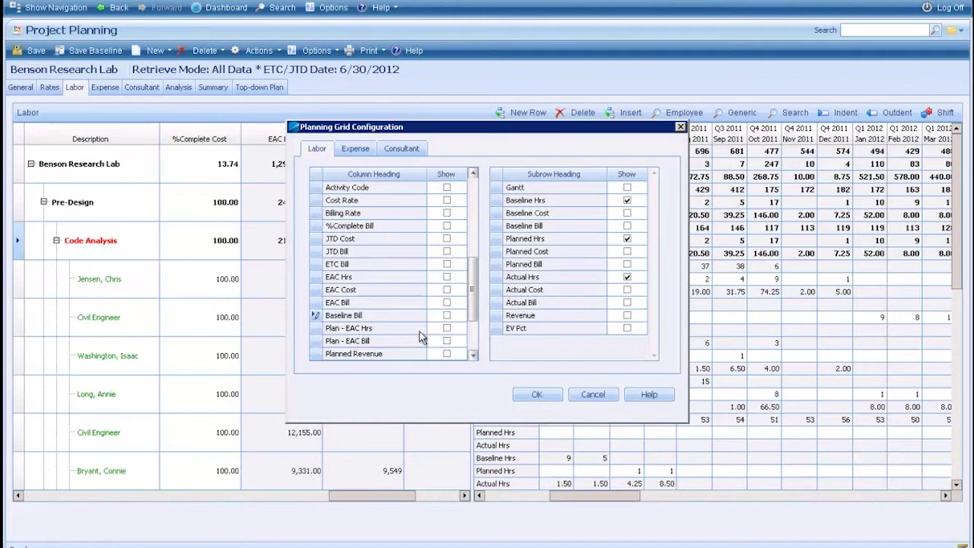
pyautogui.click(448, 328)
pyautogui.click(537, 394)
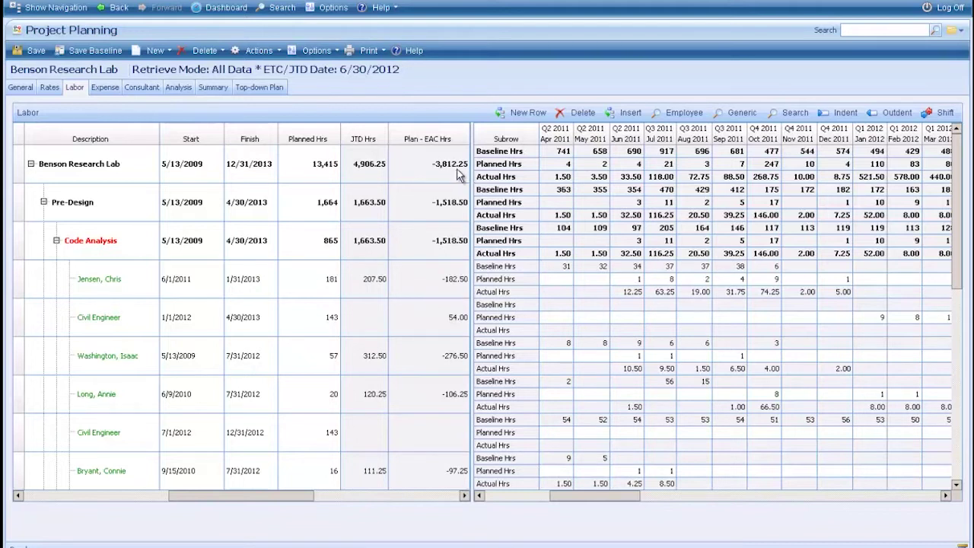
# Review the plan's multiplier, revenue and billing summaries, and its planned expense and consultant costs by month.
pyautogui.click(216, 88)
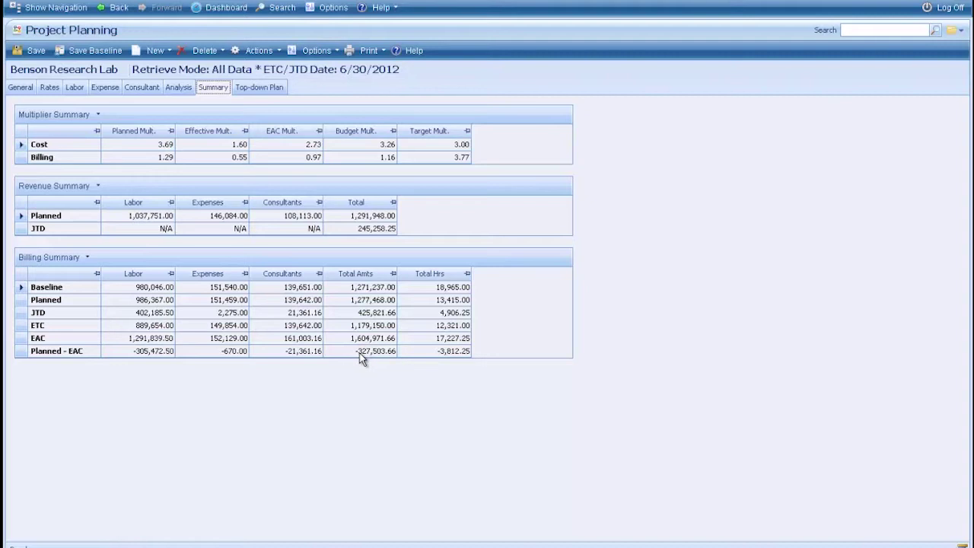
pyautogui.click(74, 87)
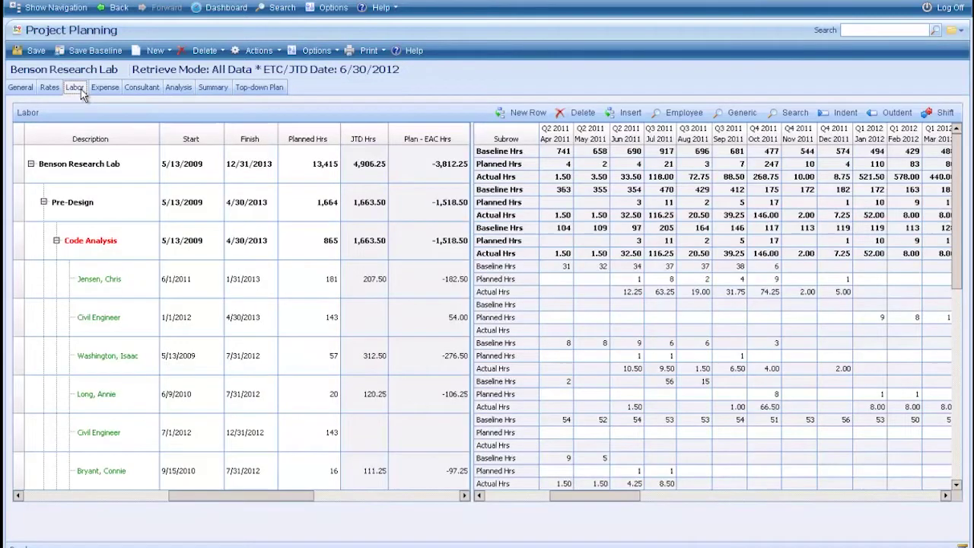
pyautogui.click(106, 87)
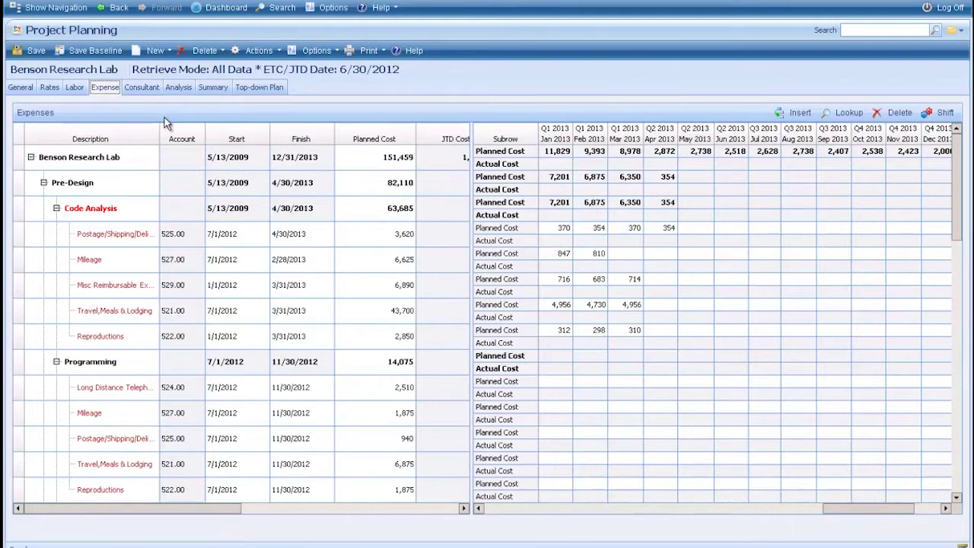
pyautogui.click(151, 89)
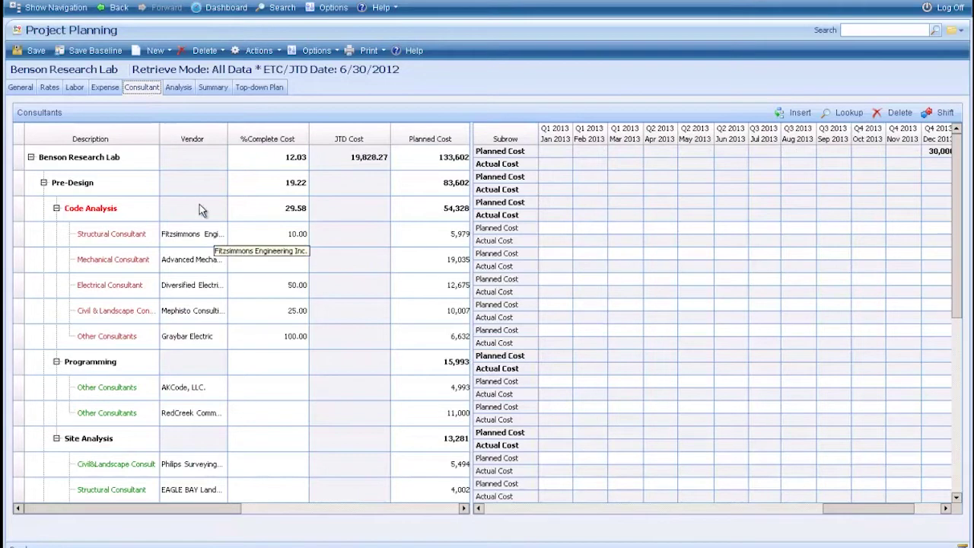
pyautogui.click(508, 509)
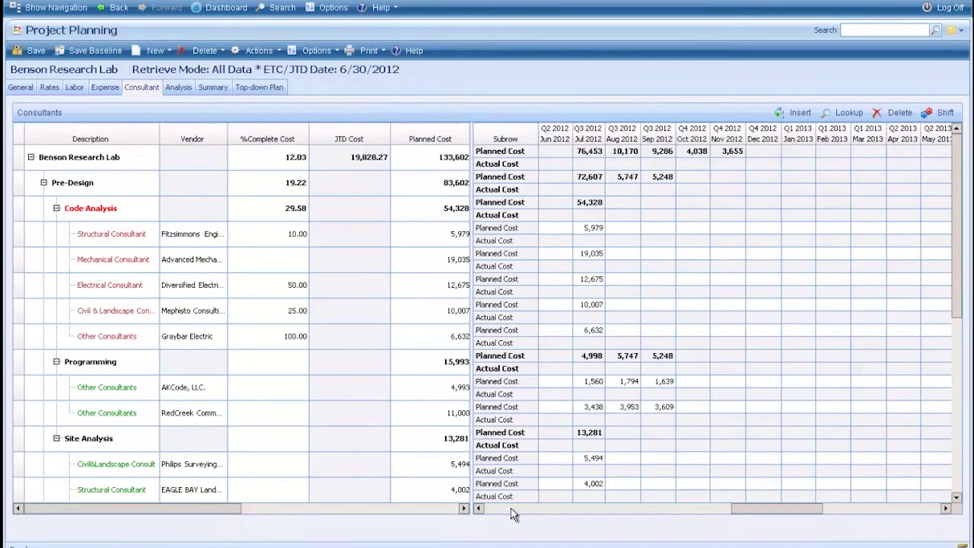
pyautogui.click(508, 509)
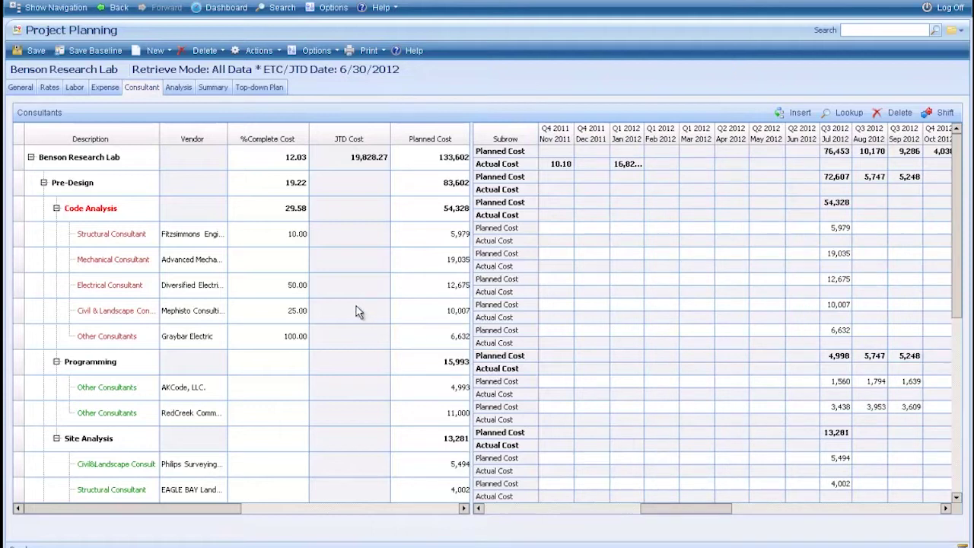
# Try a profit percent of 35 and a compensation of 1,400,000 in the plan's cost analysis.
pyautogui.click(180, 87)
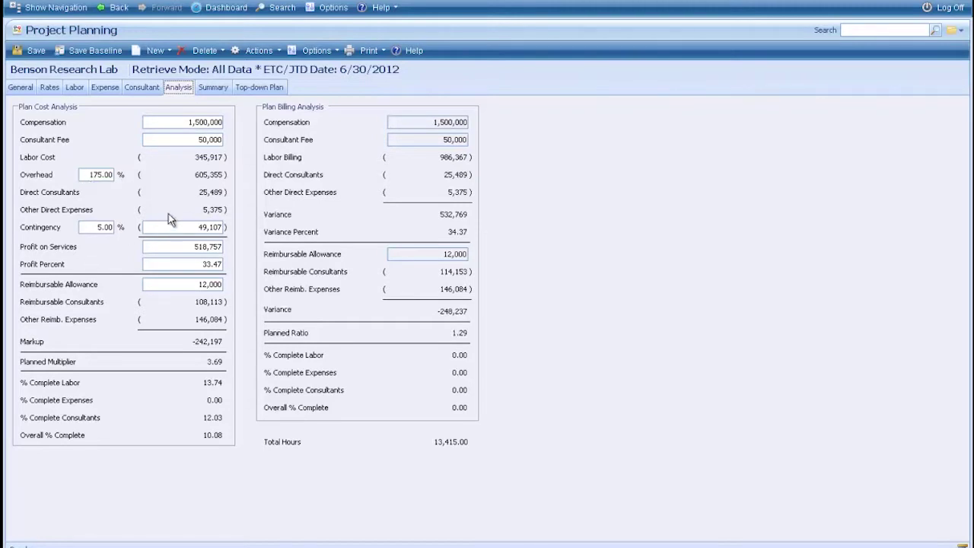
pyautogui.click(196, 263)
pyautogui.write('35')
pyautogui.press('Tab')
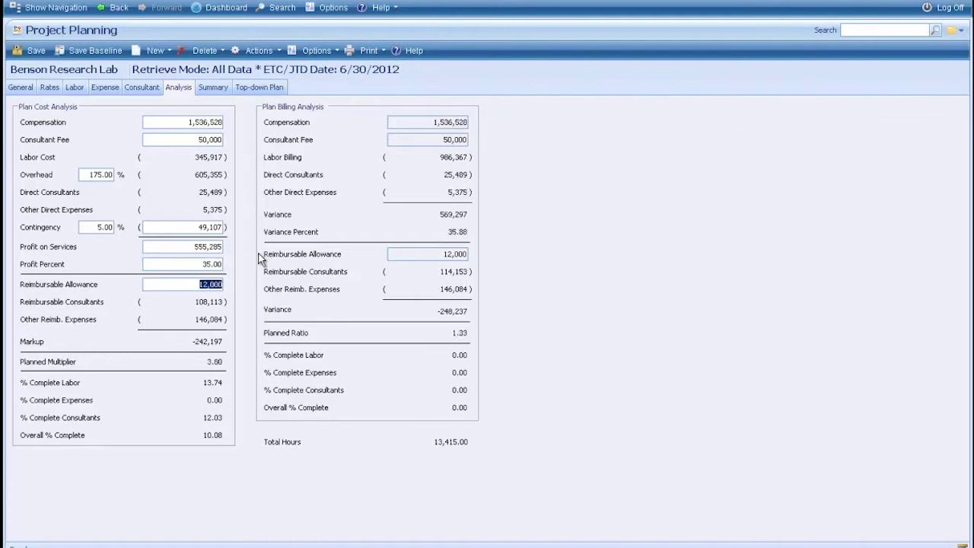
pyautogui.click(188, 123)
pyautogui.write('140000')
pyautogui.write('00')
pyautogui.press('Tab')
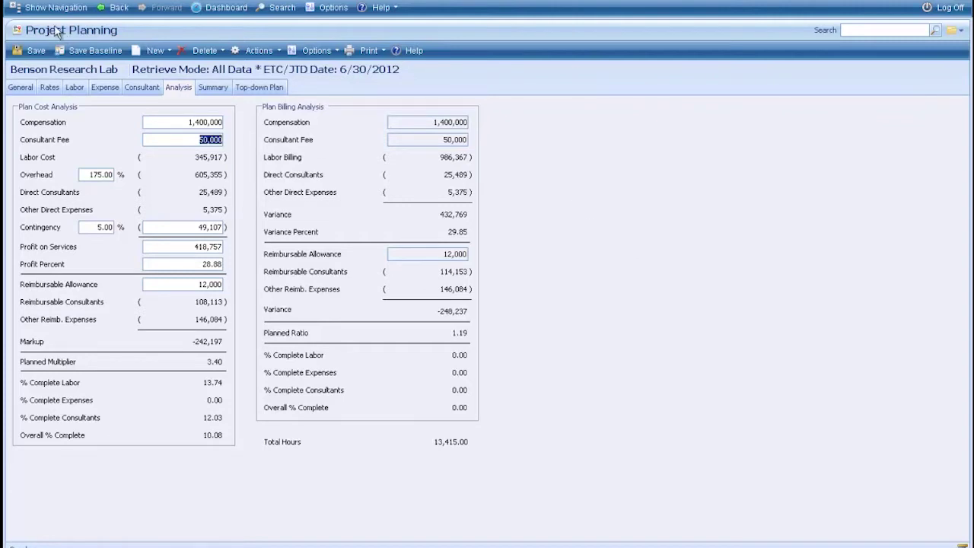
# Show the navigation, reopen Project Planning and discard the unsaved plan changes.
pyautogui.click(39, 9)
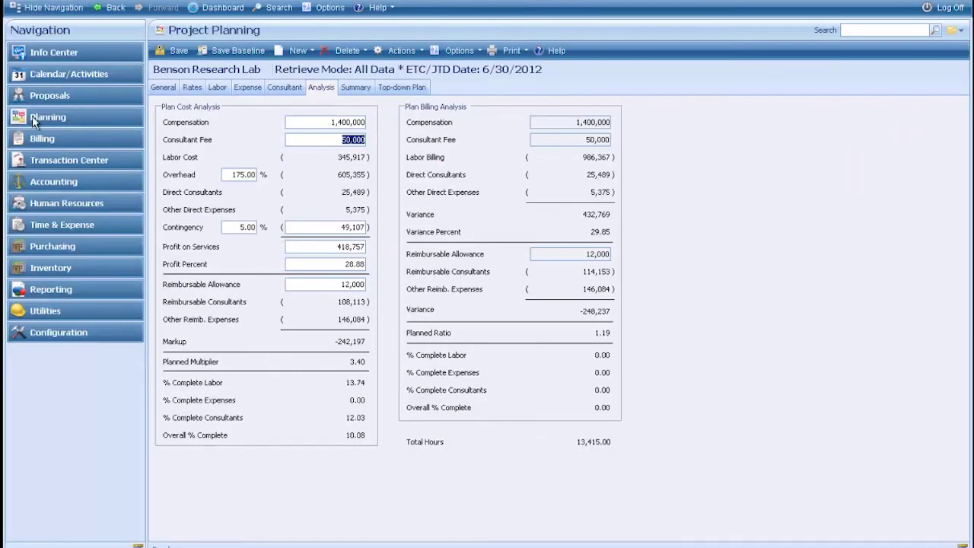
pyautogui.click(47, 117)
pyautogui.click(55, 136)
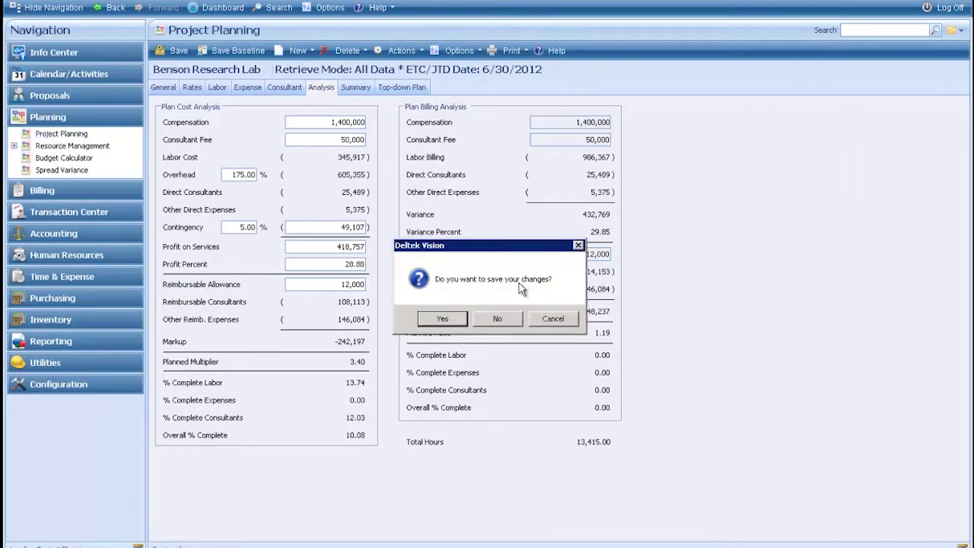
pyautogui.click(498, 319)
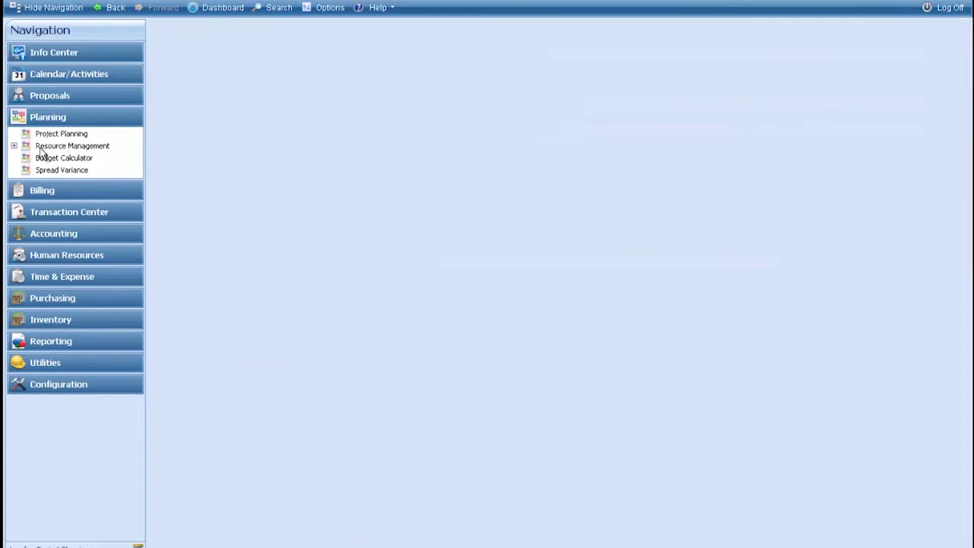
# Open Resource Utilization, hide the navigation and search for resources with the existing criteria.
pyautogui.click(46, 146)
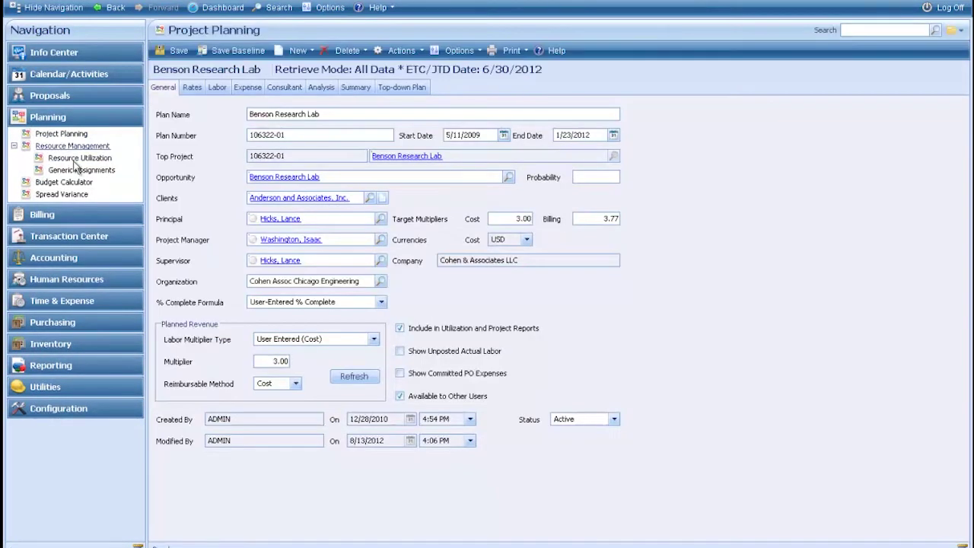
pyautogui.click(73, 158)
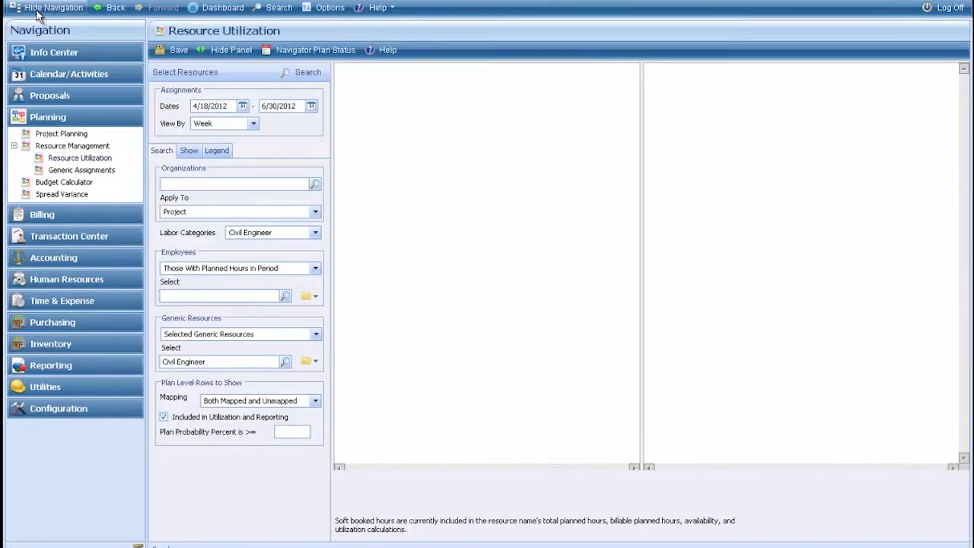
pyautogui.click(35, 9)
pyautogui.click(154, 72)
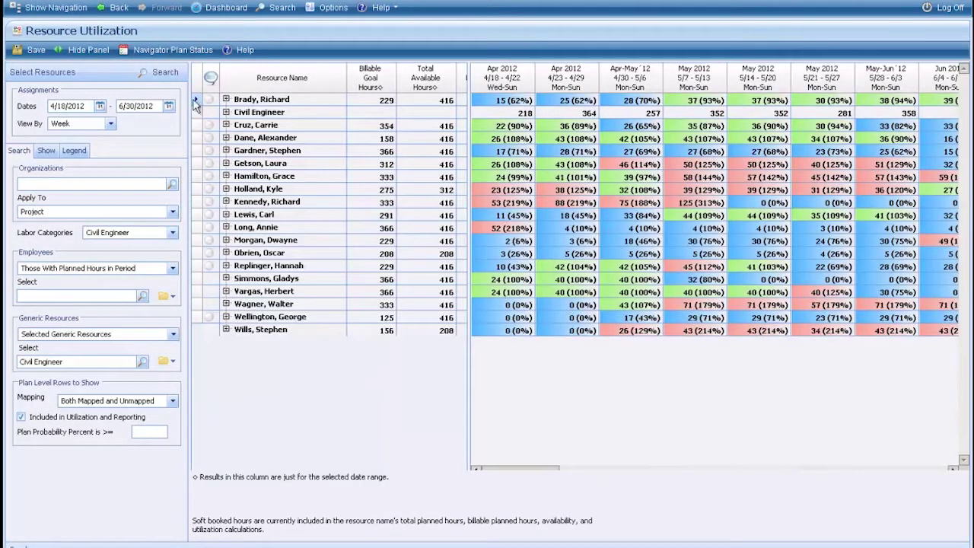
# Examine the first employee's assignments and the schedule color legend, and widen the weekly hours area of the utilization grid.
pyautogui.click(226, 99)
pyautogui.click(226, 100)
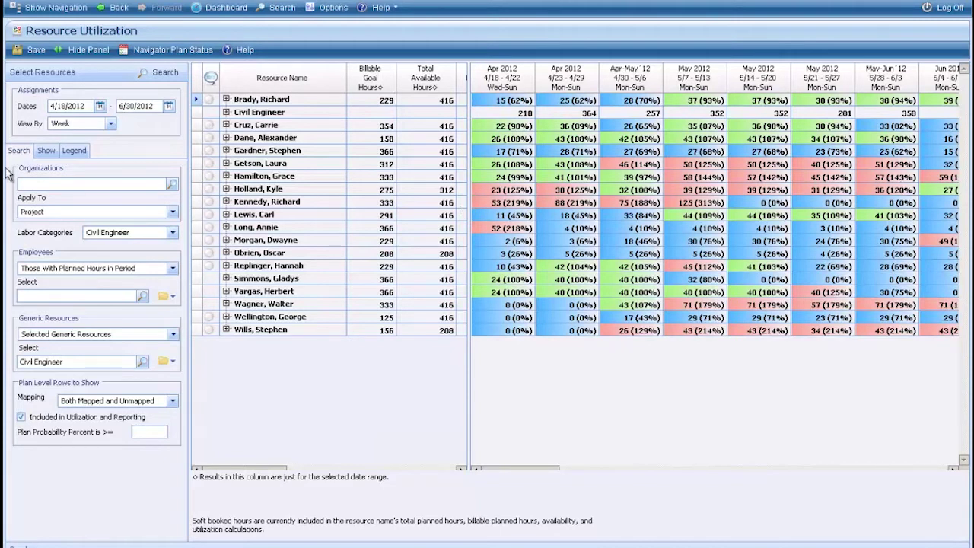
pyautogui.click(69, 154)
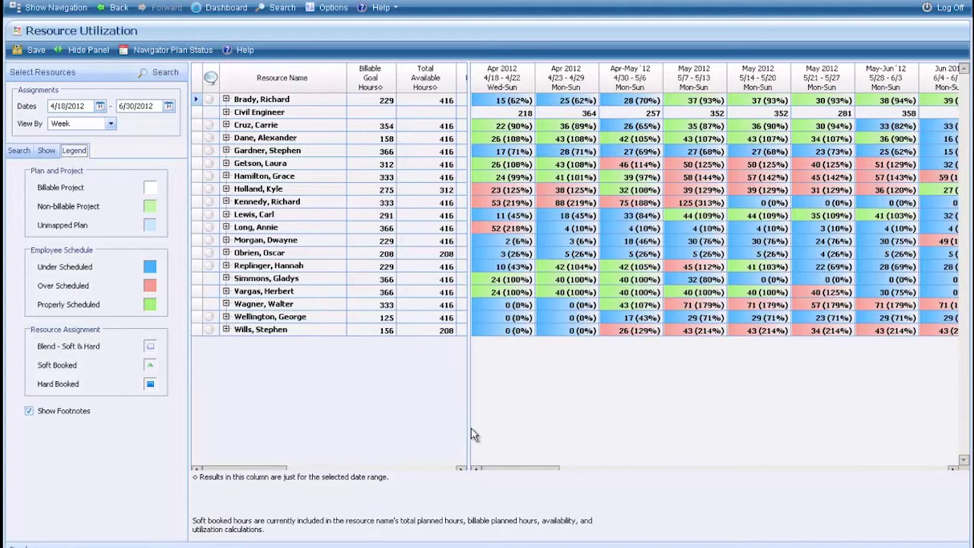
pyautogui.moveTo(468, 429); pyautogui.dragTo(369, 415)
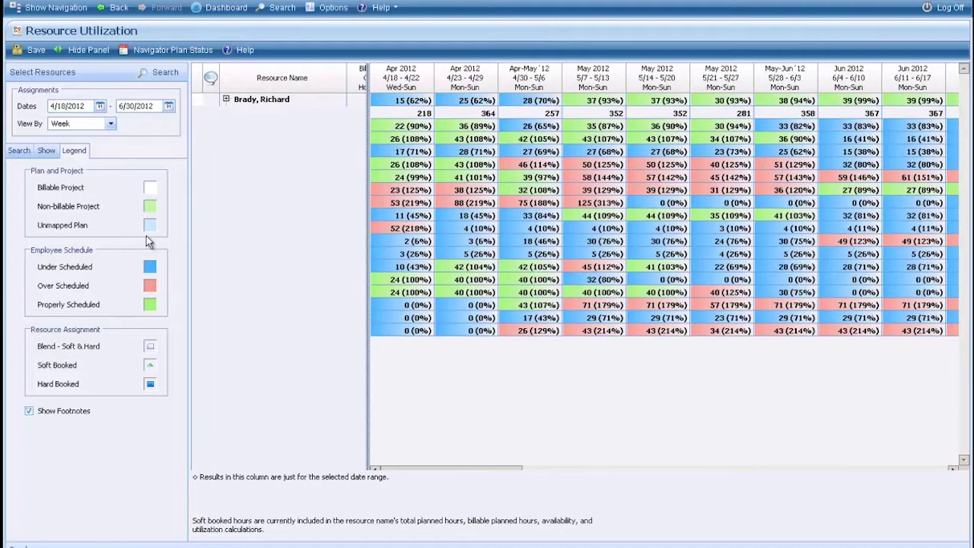
pyautogui.click(226, 99)
pyautogui.click(226, 99)
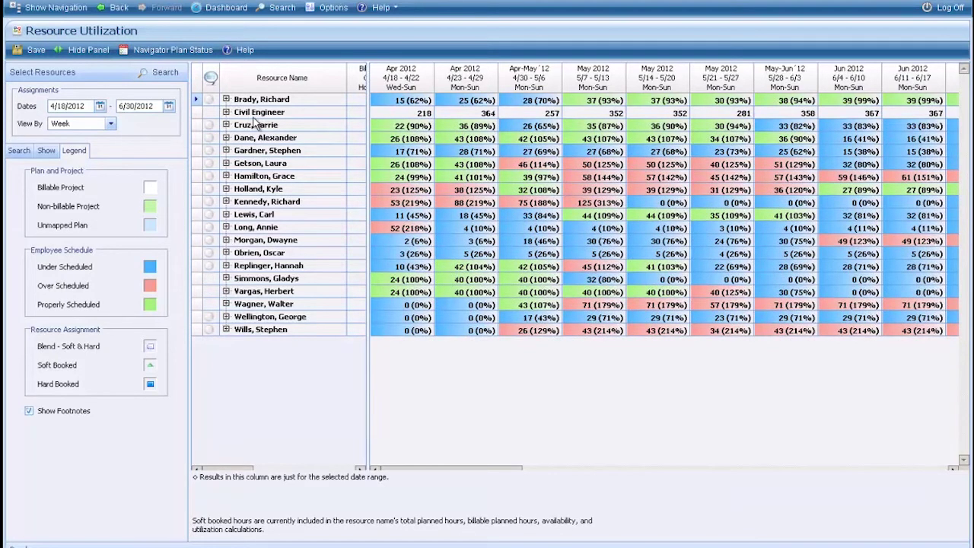
pyautogui.click(20, 150)
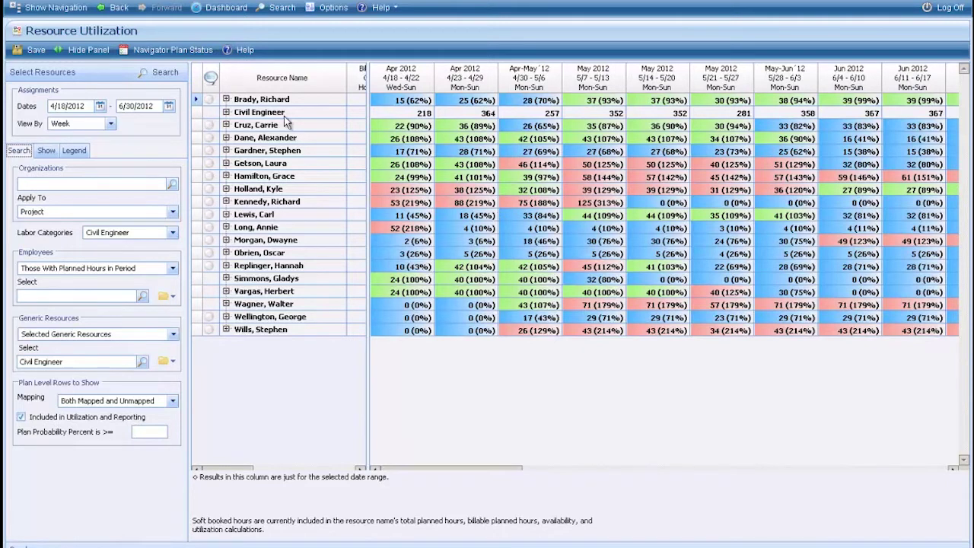
# Look at the Civil Engineer's project assignments and the Employee Search for the 4/18 - 4/22 Adelphi Research Lab hours, without reassigning them.
pyautogui.click(226, 112)
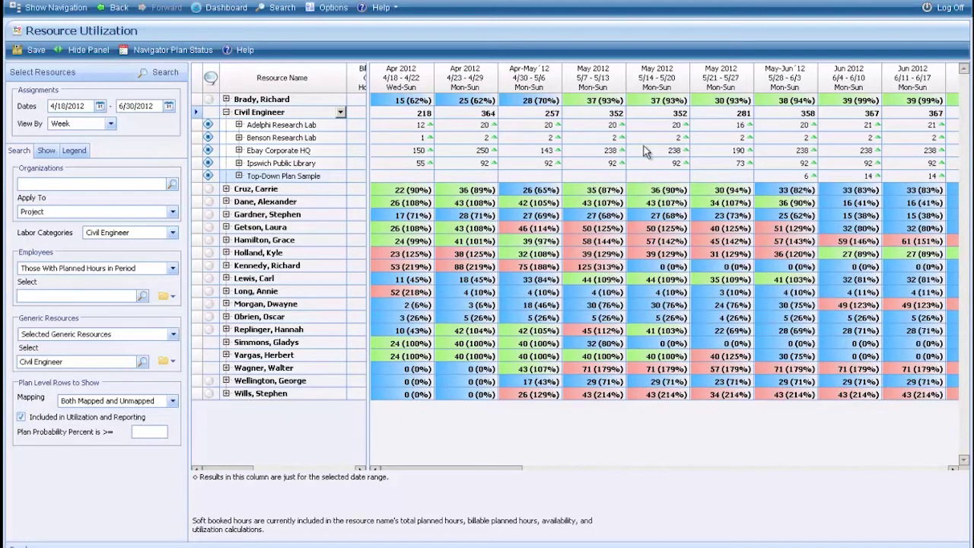
pyautogui.click(404, 125)
pyautogui.click(427, 124)
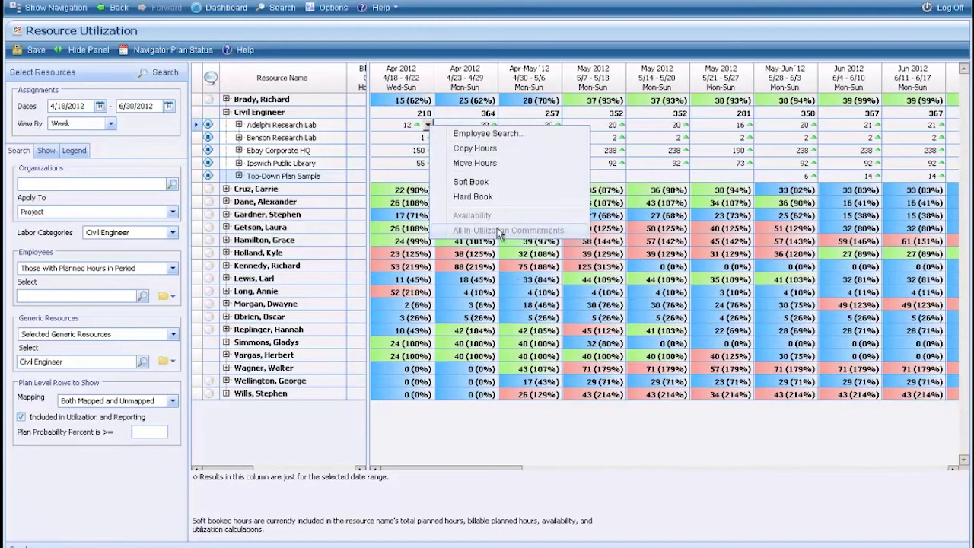
pyautogui.click(488, 134)
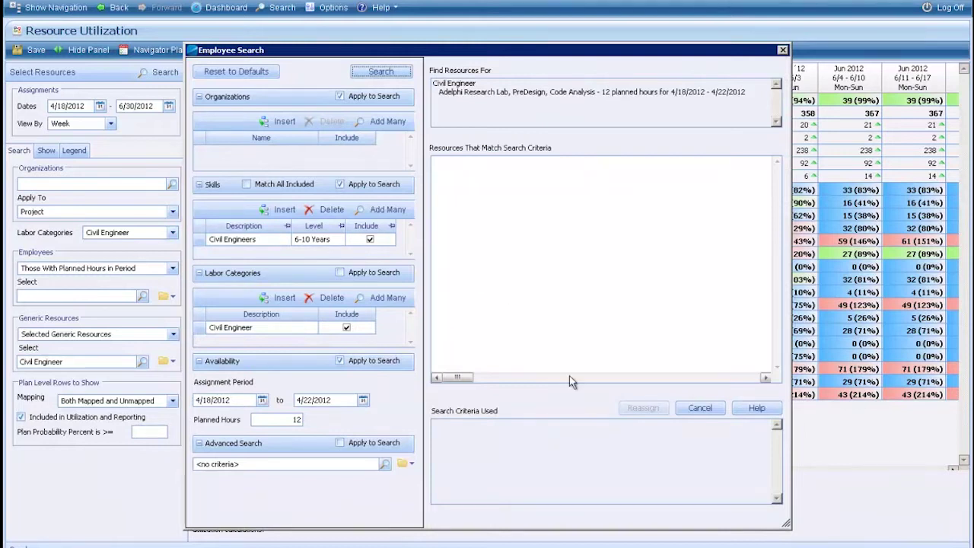
pyautogui.click(704, 408)
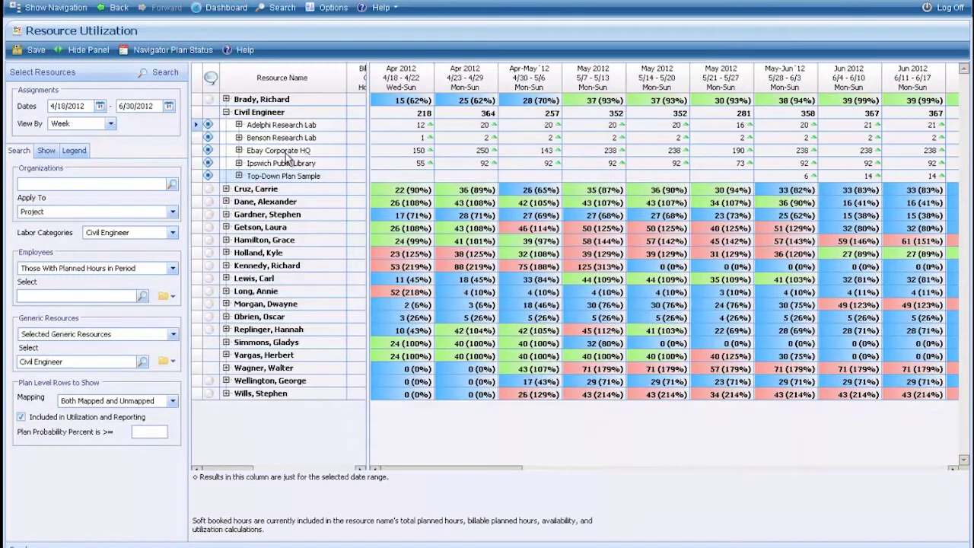
pyautogui.click(226, 112)
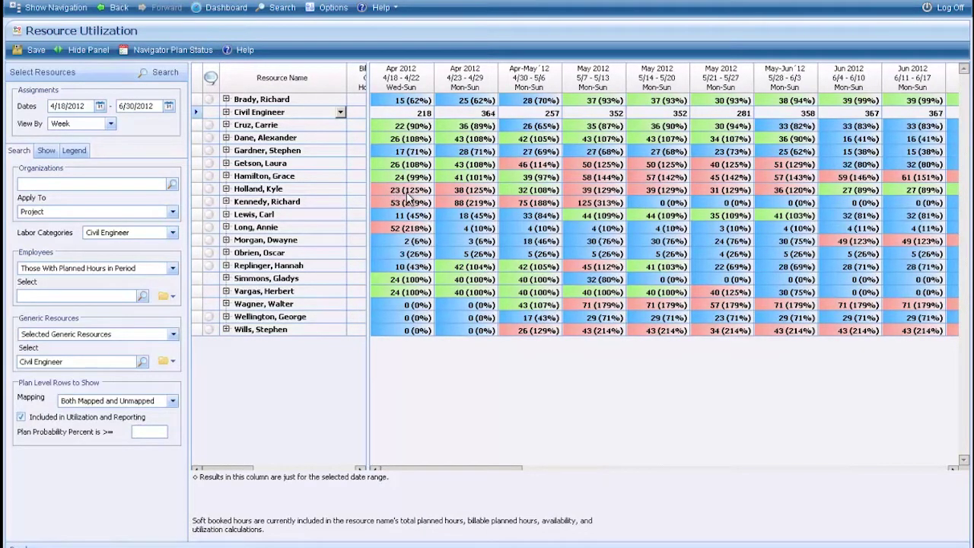
# Search for employees to take over the over-scheduled employee's Wynn Casino - Macau assignment, leaving the Cohen Assoc Denver organization out of the criteria.
pyautogui.click(226, 189)
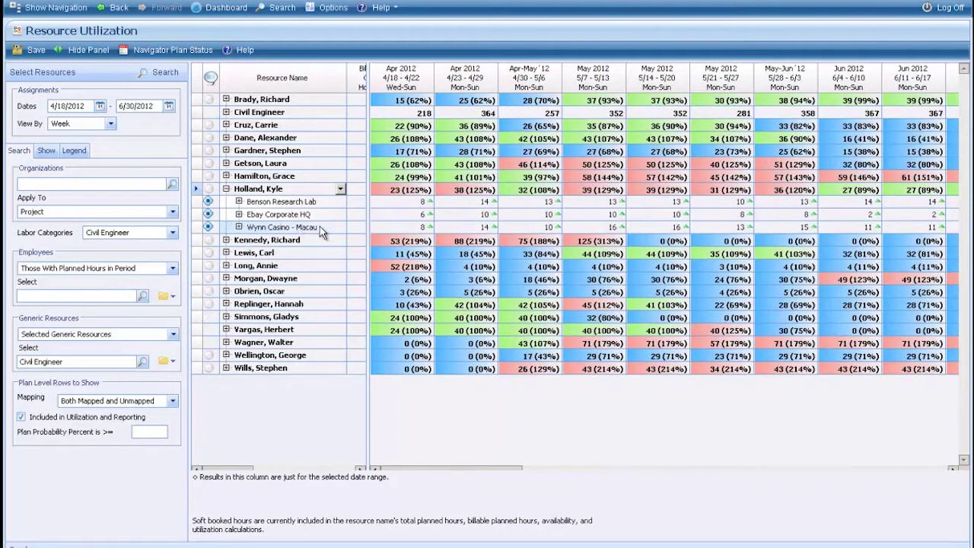
pyautogui.click(290, 231)
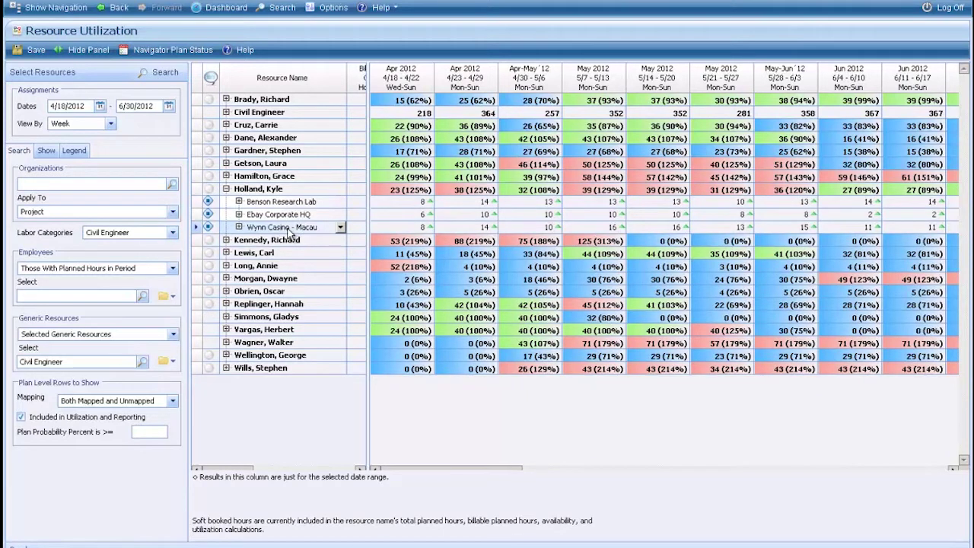
pyautogui.click(340, 229)
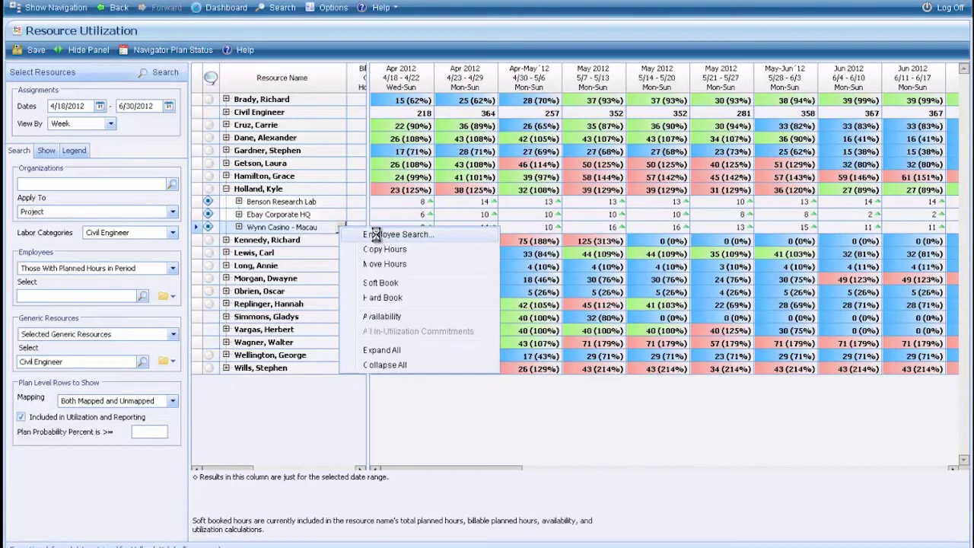
pyautogui.click(376, 233)
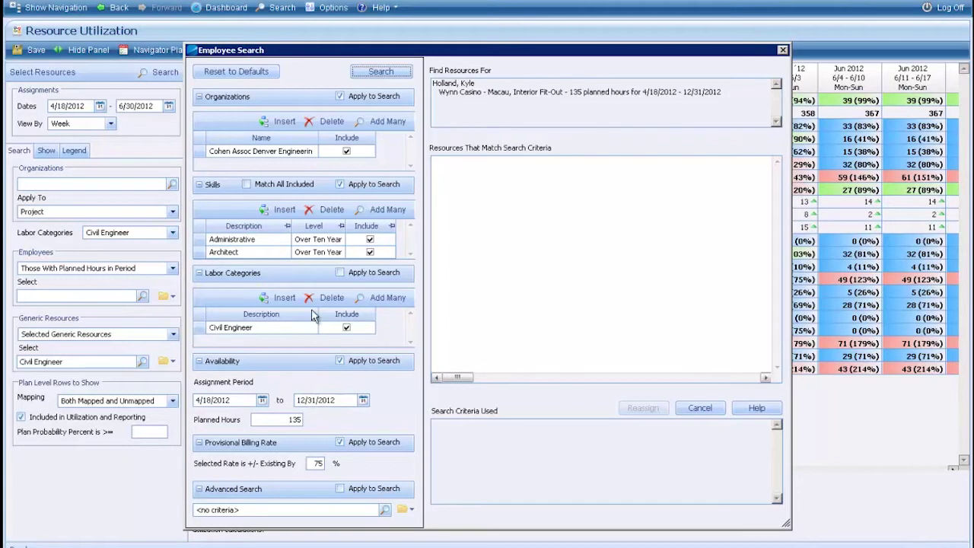
pyautogui.click(348, 152)
pyautogui.click(383, 73)
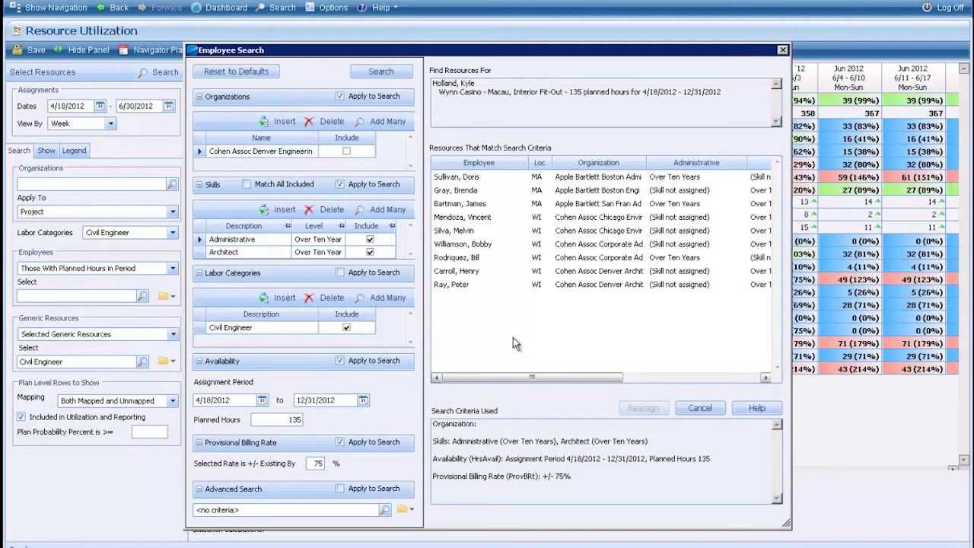
# Reassign the Wynn Casino - Macau hours to the first matching employee and save the utilization changes.
pyautogui.click(467, 180)
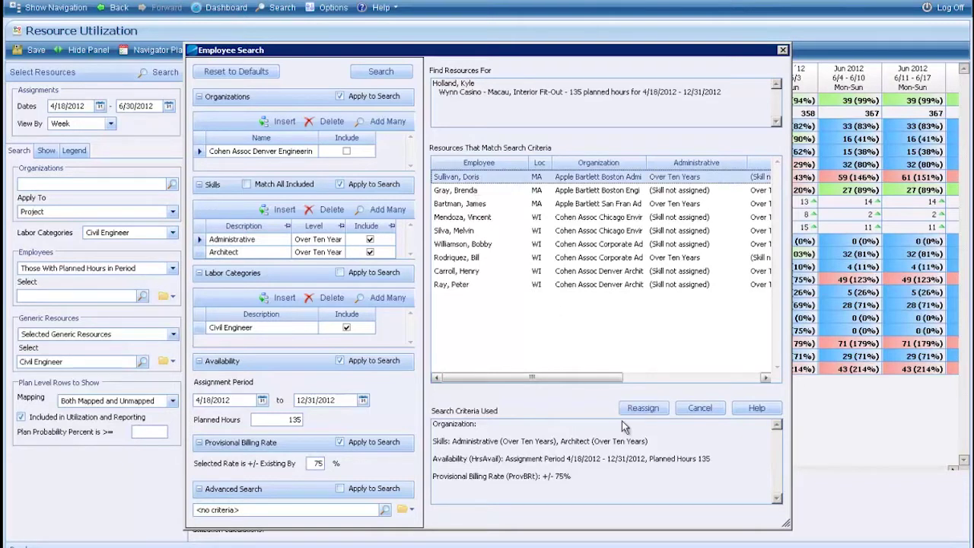
pyautogui.click(643, 409)
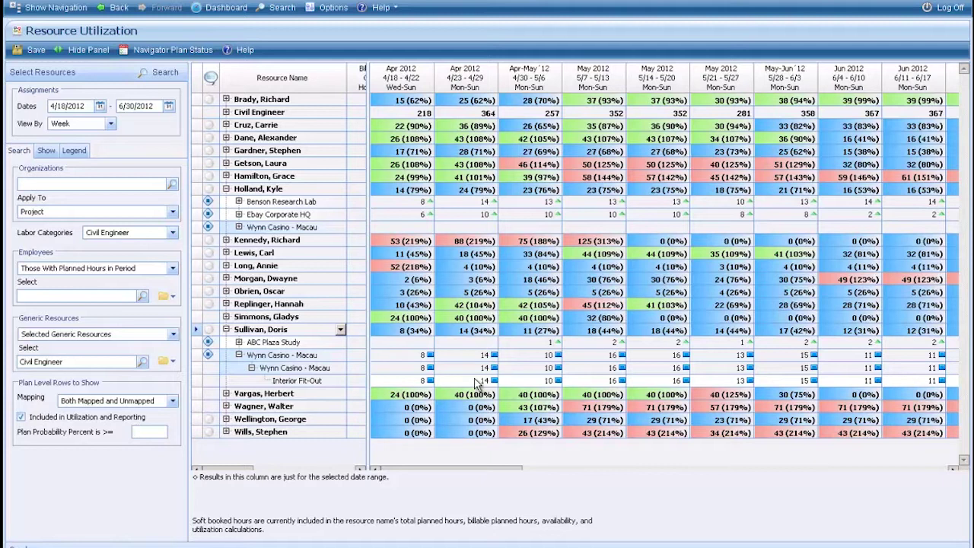
pyautogui.click(29, 53)
# Open Generic Resource Assignments, search with the Architect criterion and hide the navigation.
pyautogui.click(44, 8)
pyautogui.click(80, 170)
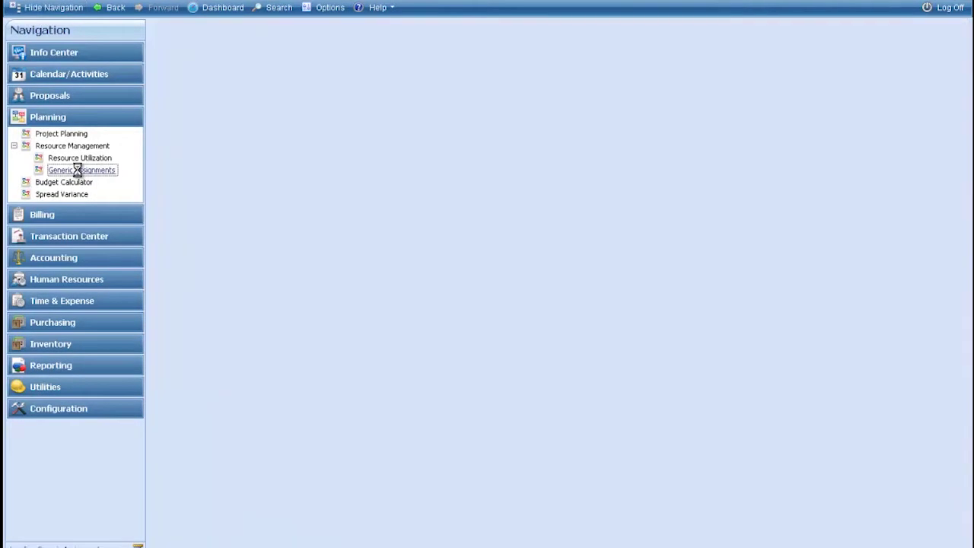
pyautogui.click(307, 74)
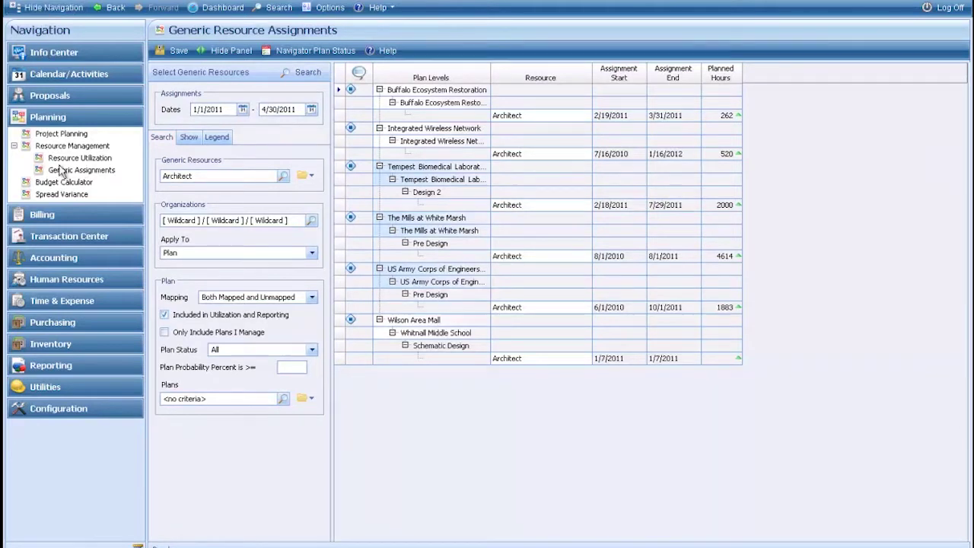
pyautogui.click(47, 7)
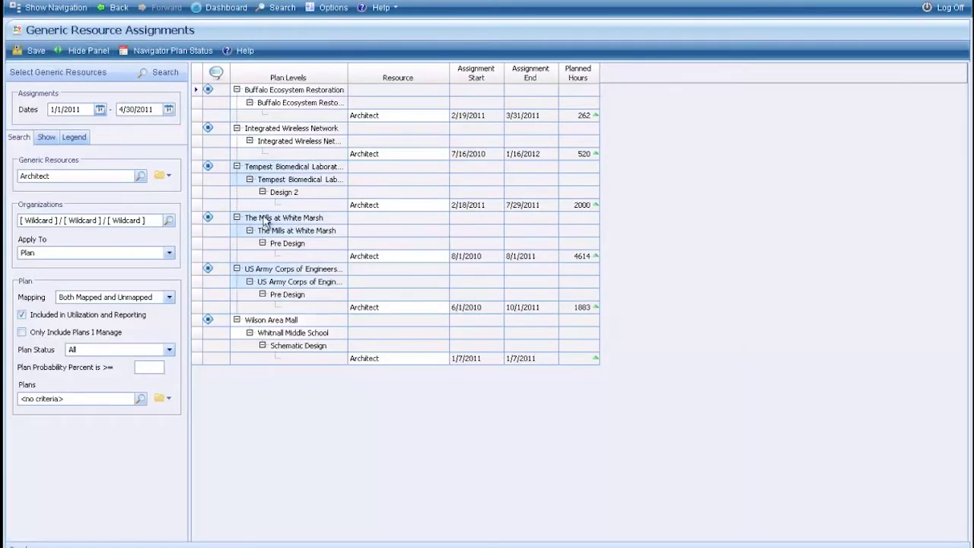
# Clear the generic resource criterion and search for the assignments of all generic resources.
pyautogui.doubleClick(100, 176)
pyautogui.press('BackSpace')
pyautogui.click(156, 76)
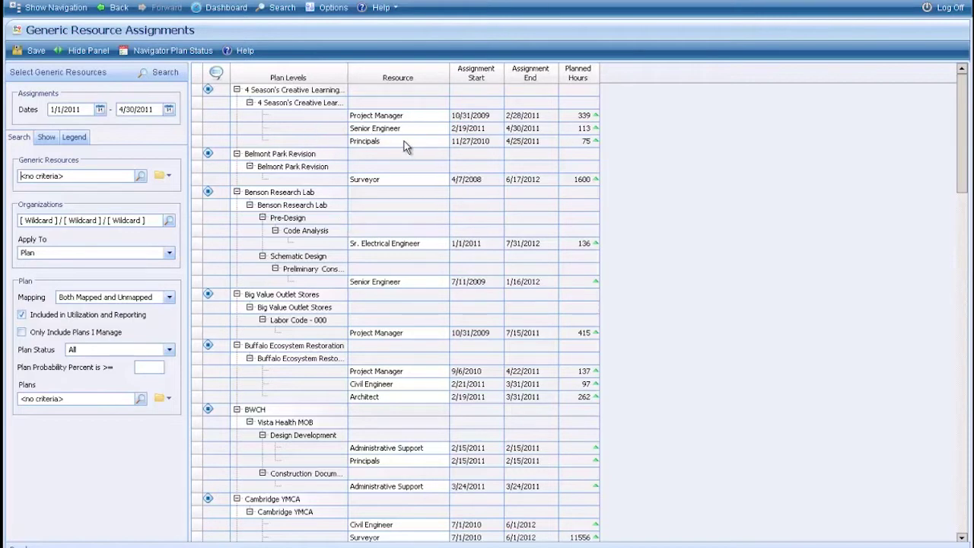
# Try reassigning the Project Manager hours of 4 Season's Creative Learning Center to the matching employee found with Employee Search.
pyautogui.click(427, 116)
pyautogui.click(443, 115)
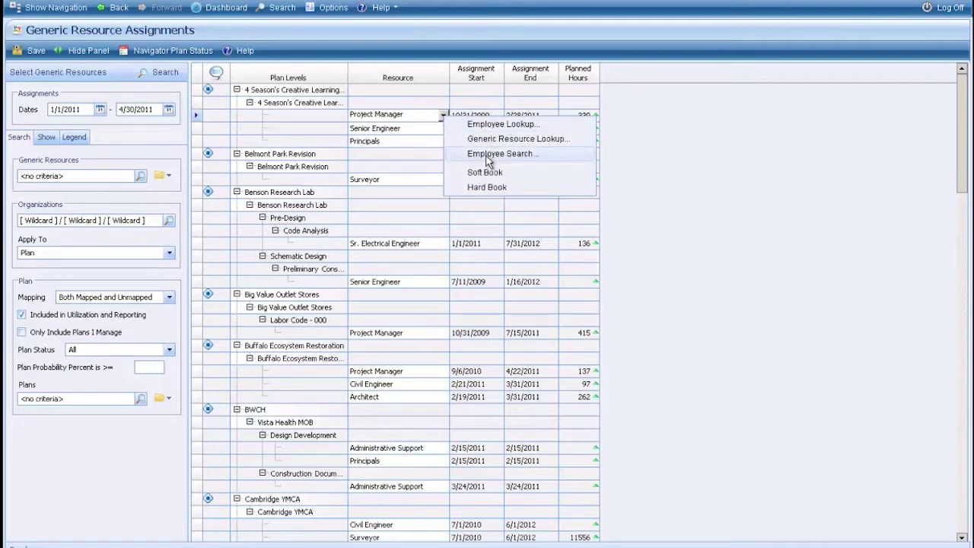
pyautogui.click(488, 156)
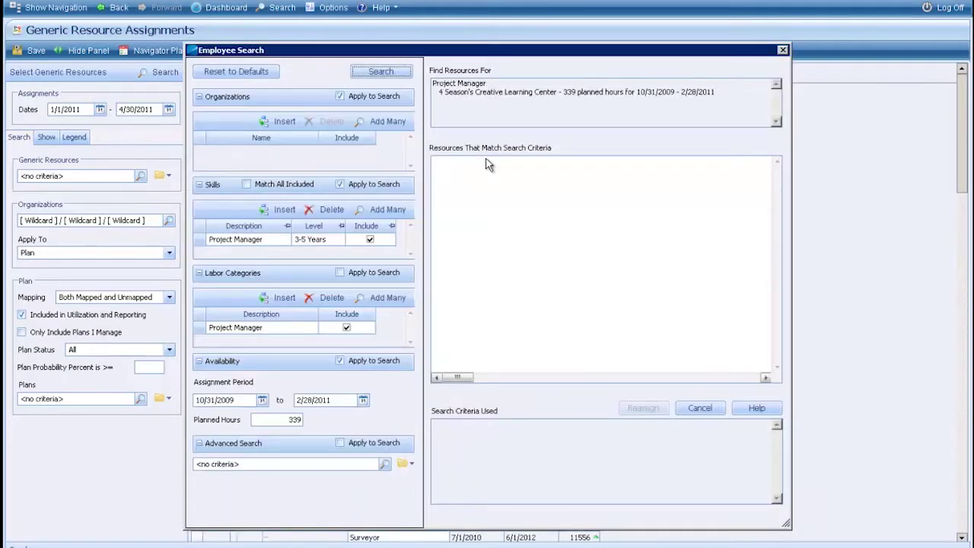
pyautogui.click(382, 74)
pyautogui.click(383, 73)
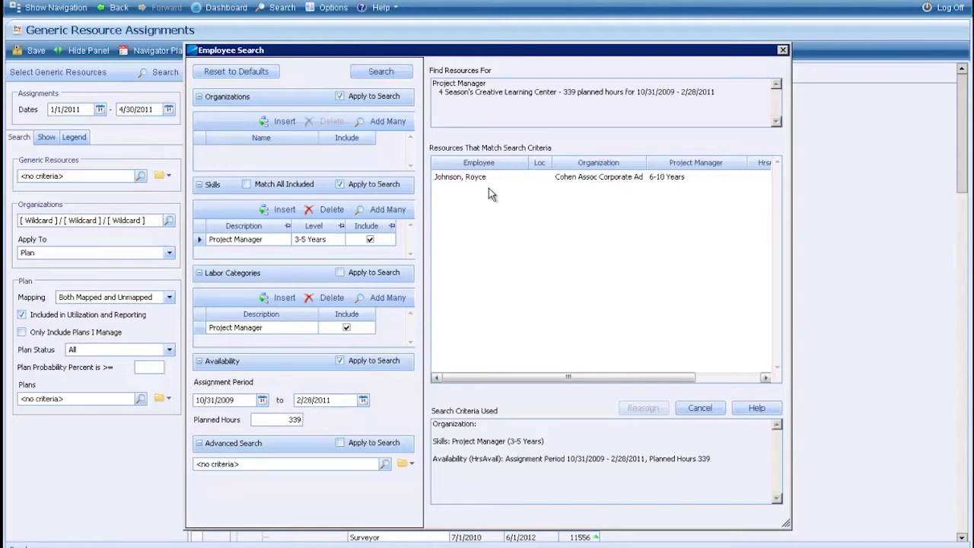
pyautogui.click(479, 180)
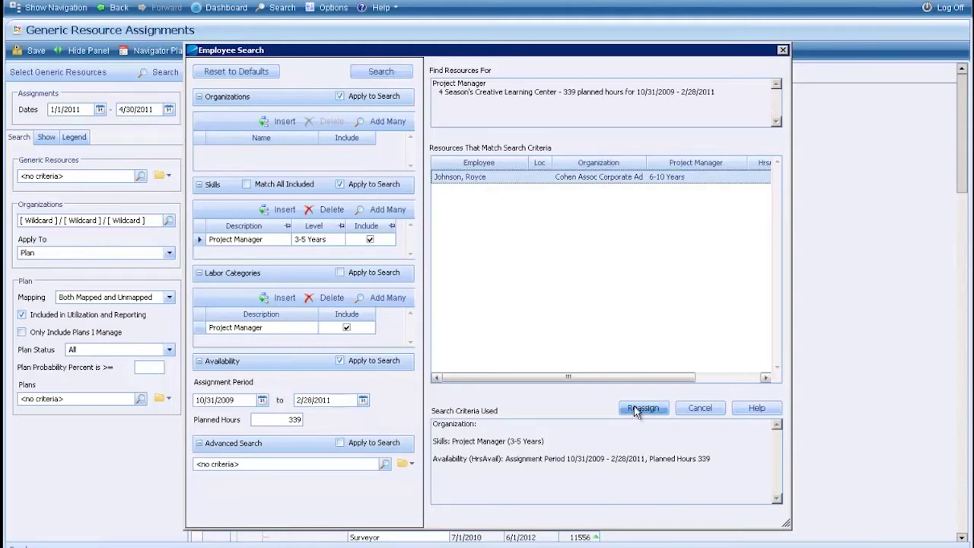
pyautogui.click(643, 409)
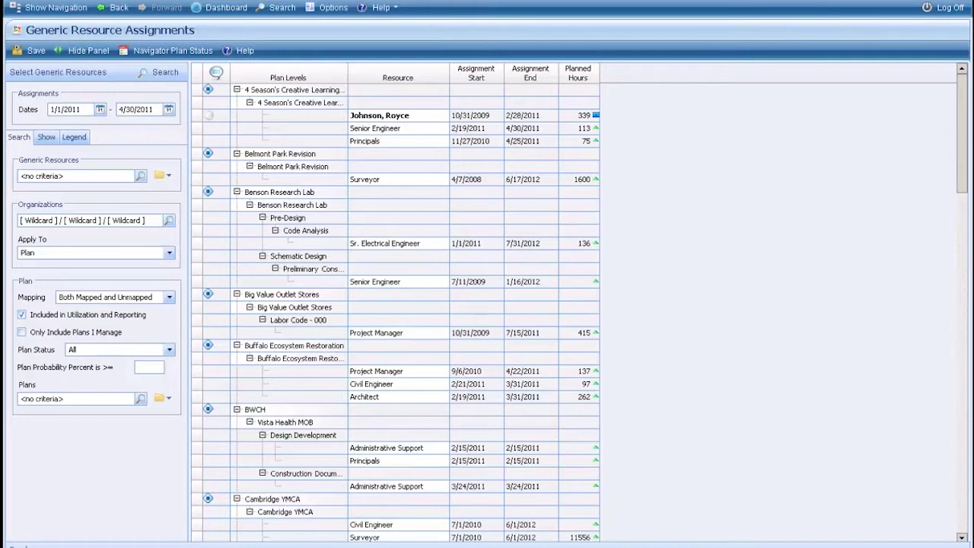
# Show the navigation and open the Timesheet under Time & Expense, discarding the unsaved generic assignment changes.
pyautogui.click(31, 8)
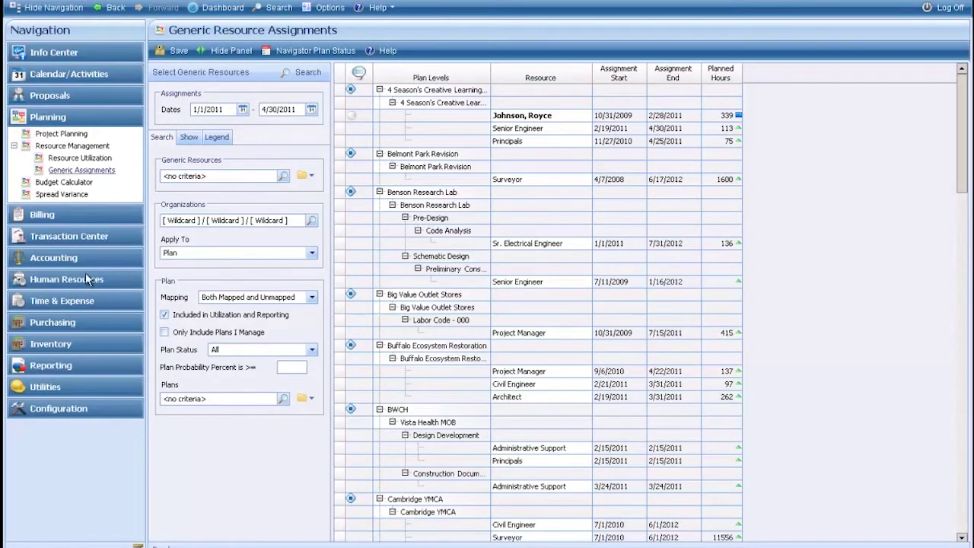
pyautogui.click(75, 302)
pyautogui.click(53, 316)
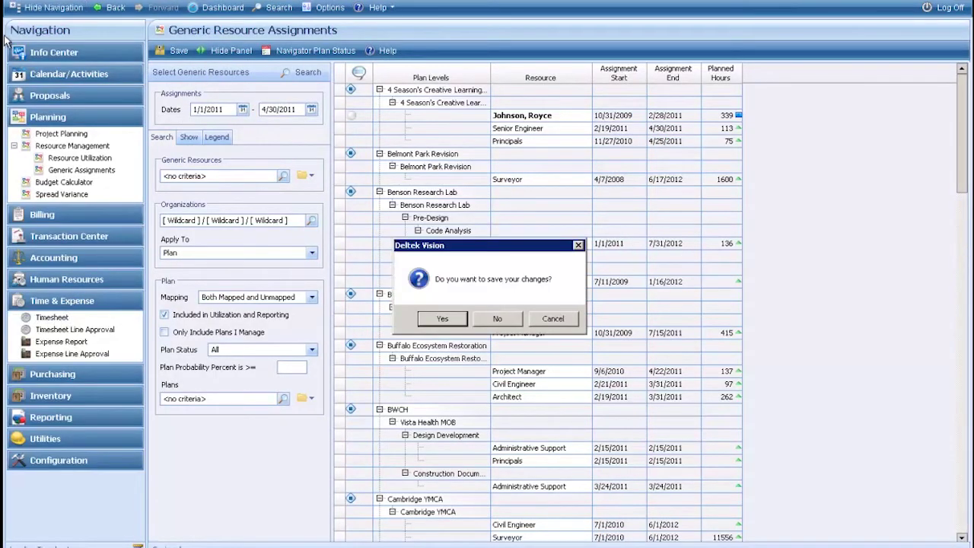
pyautogui.click(497, 319)
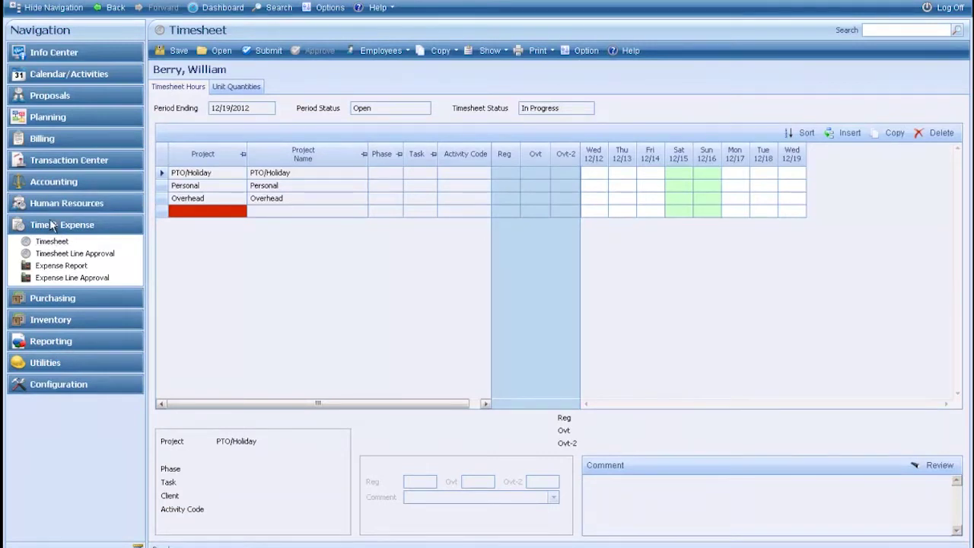
# Hide the navigation and copy the employee's planned projects from Planning into the timesheet.
pyautogui.click(41, 8)
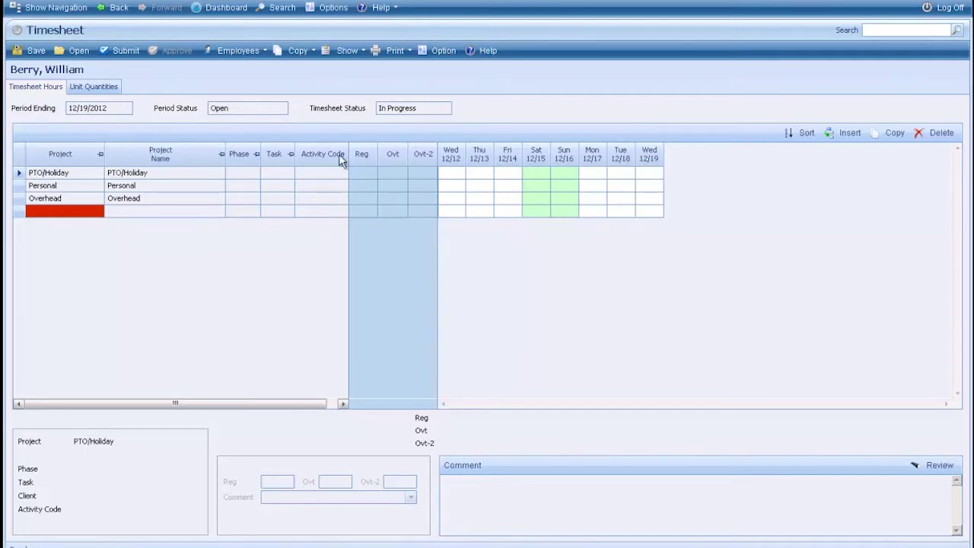
pyautogui.click(304, 49)
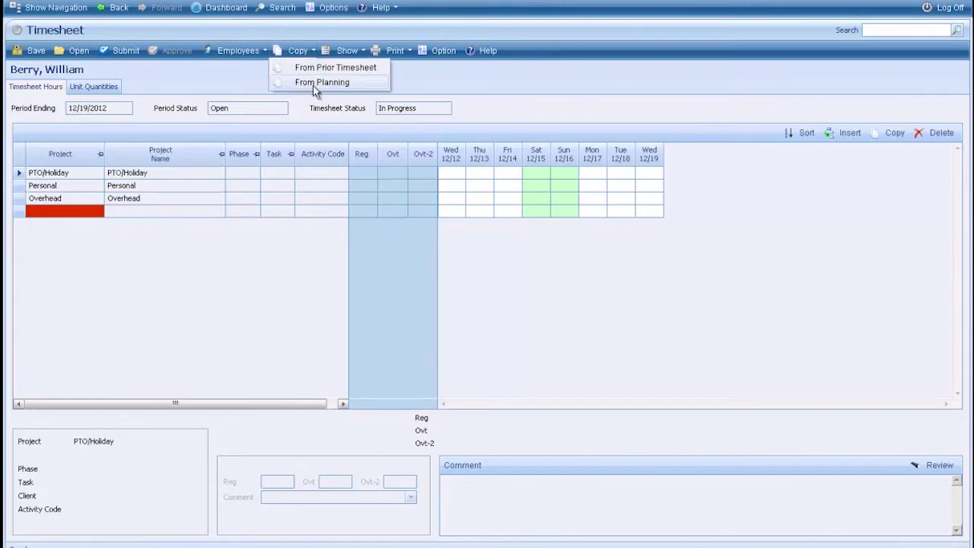
pyautogui.click(312, 85)
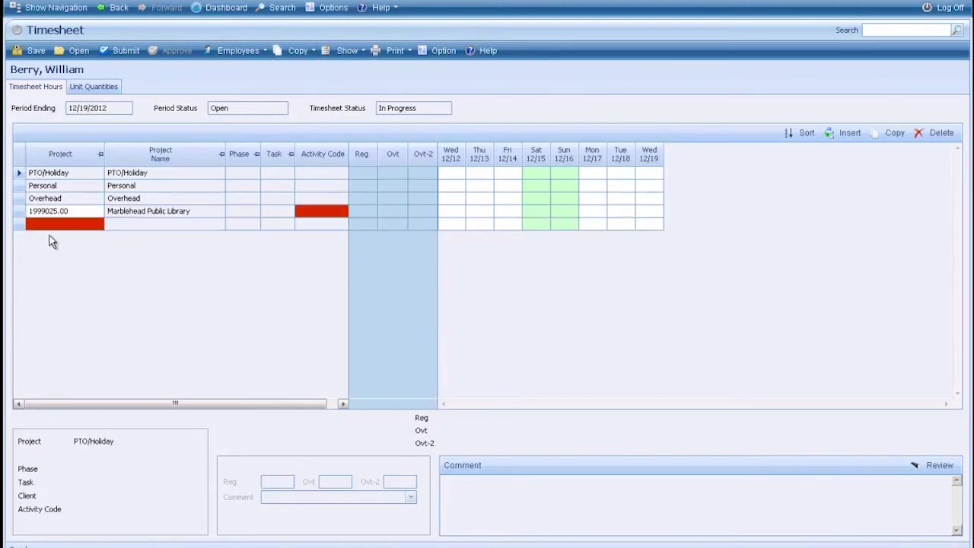
# Review the planned hours of the Marblehead Public Library project, including the remaining hours and hours planned this period.
pyautogui.click(19, 213)
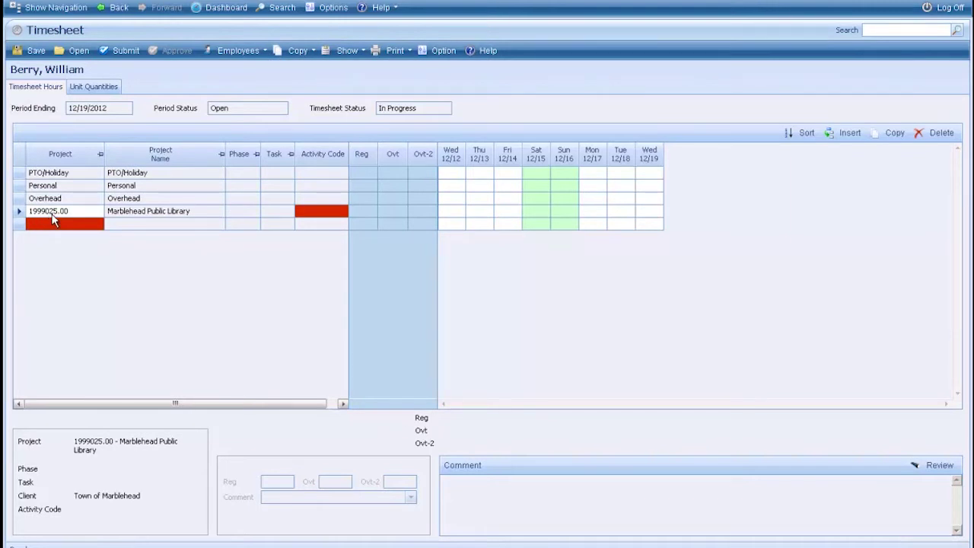
pyautogui.click(359, 46)
pyautogui.click(365, 97)
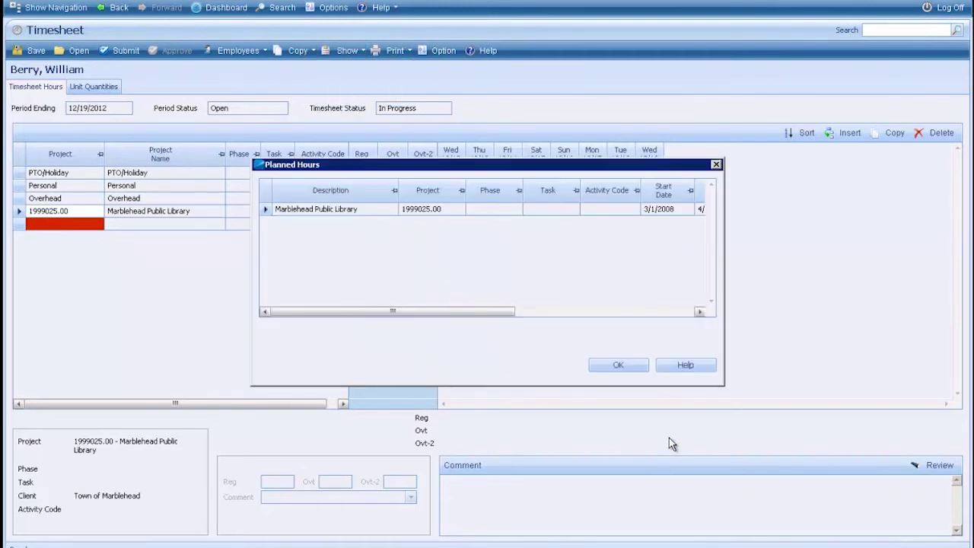
pyautogui.moveTo(426, 313); pyautogui.dragTo(664, 319)
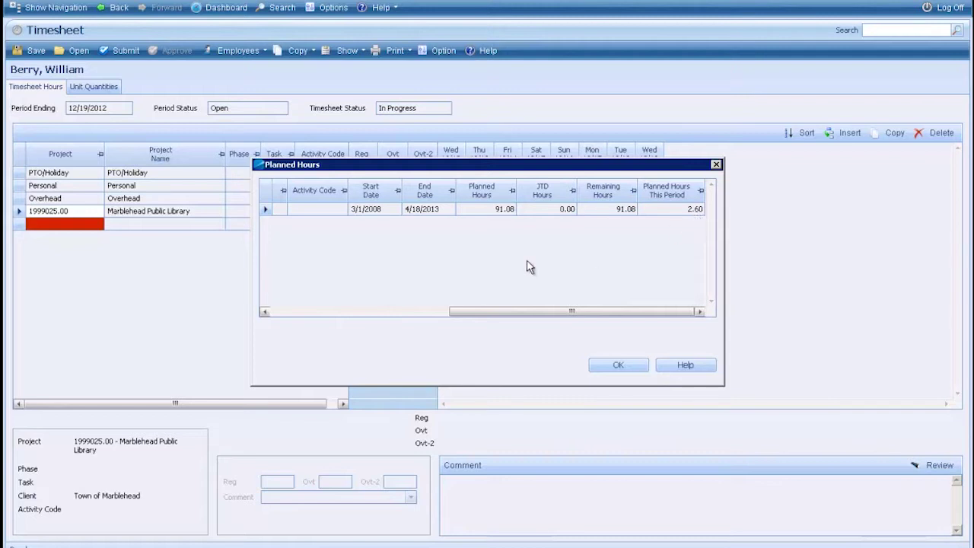
pyautogui.click(338, 312)
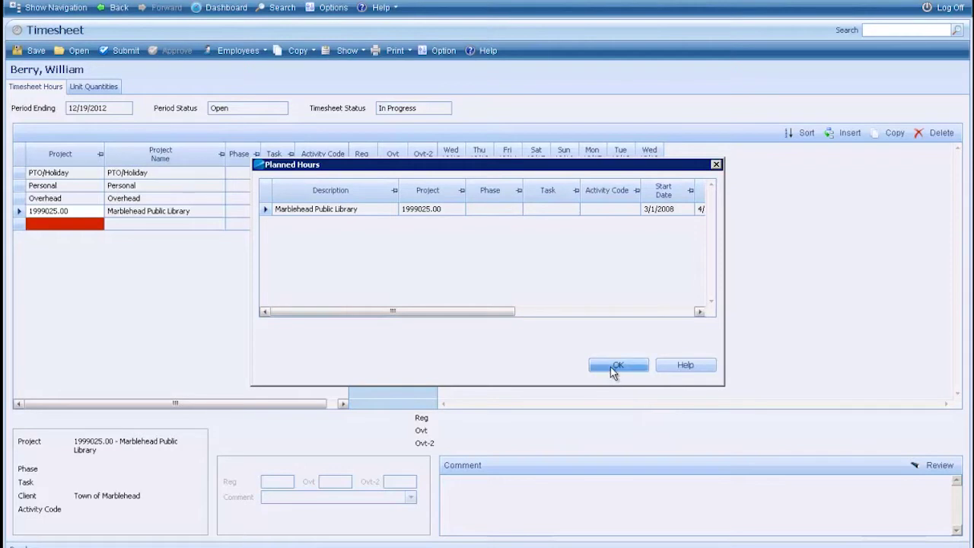
pyautogui.click(614, 371)
# Assign activity code 025, Project Auth. / Senior Engineer, to the Marblehead Public Library line.
pyautogui.click(319, 213)
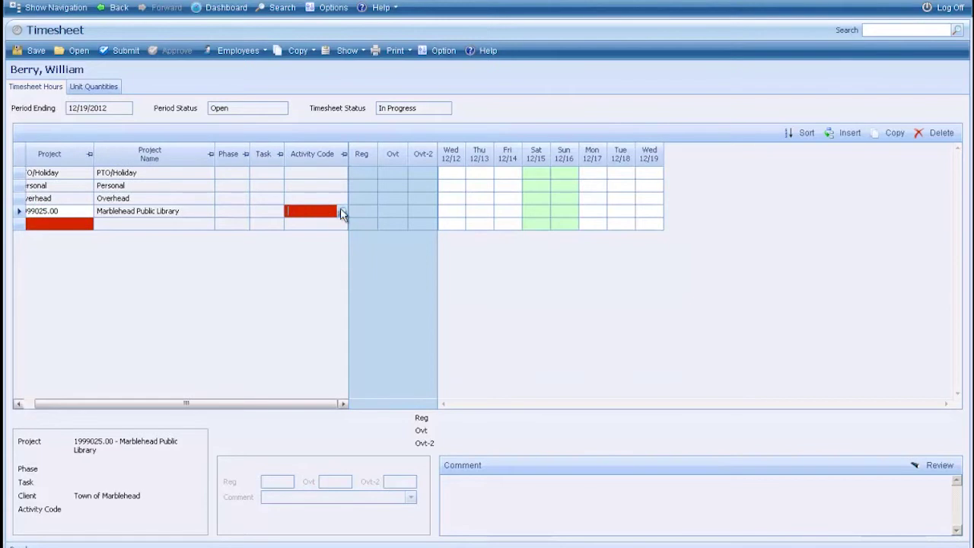
pyautogui.click(343, 211)
pyautogui.click(363, 263)
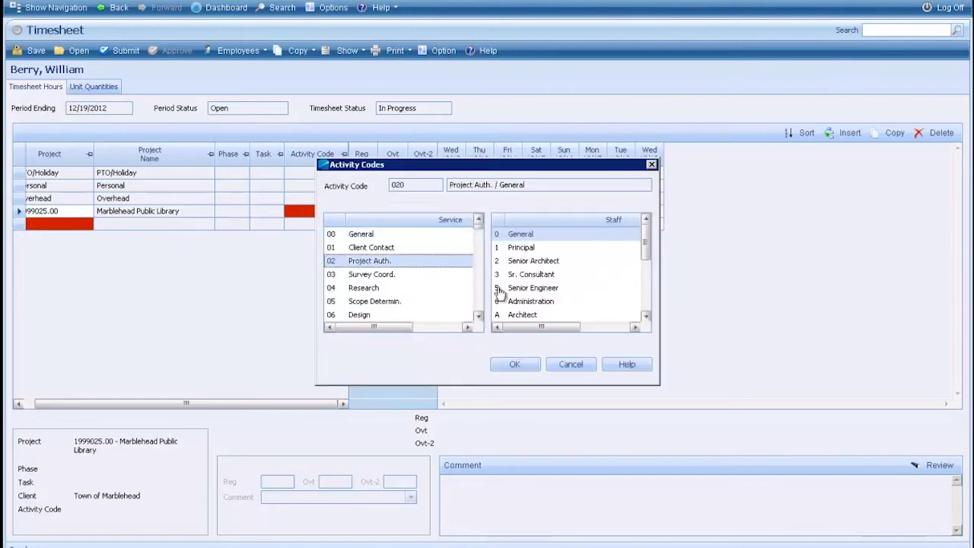
pyautogui.click(524, 287)
pyautogui.click(525, 366)
# Enter 8 regular hours on the Marblehead Public Library line for each weekday from 12/12 to 12/19.
pyautogui.click(445, 212)
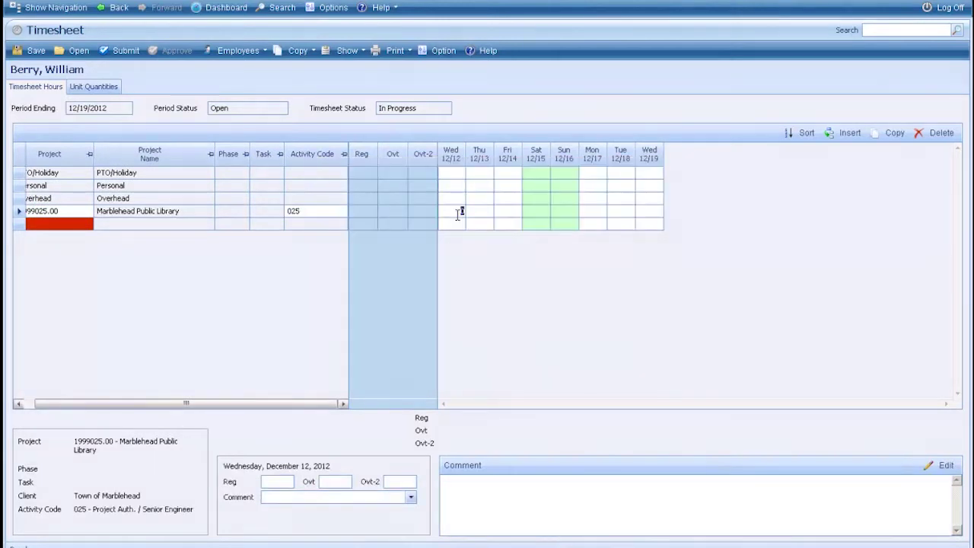
pyautogui.write('8')
pyautogui.press('Tab')
pyautogui.write('8')
pyautogui.press('Tab')
pyautogui.write('8')
pyautogui.press('Tab')
pyautogui.press('Tab')
pyautogui.press('Tab')
pyautogui.write('8')
pyautogui.press('Tab')
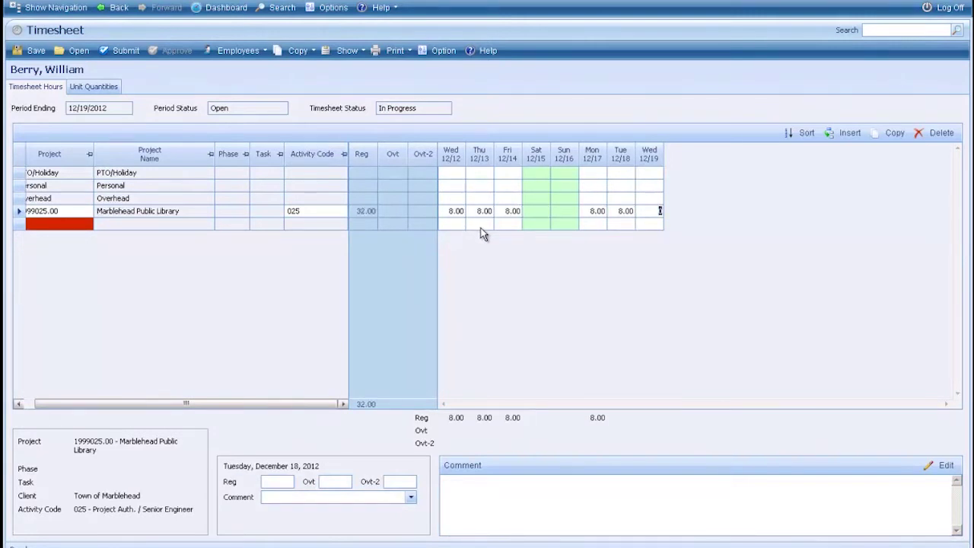
pyautogui.write('8')
pyautogui.press('Tab')
pyautogui.write('8')
pyautogui.press('Tab')
# Add 2 overtime hours to the Marblehead Public Library line for Wednesday 12/12.
pyautogui.click(457, 214)
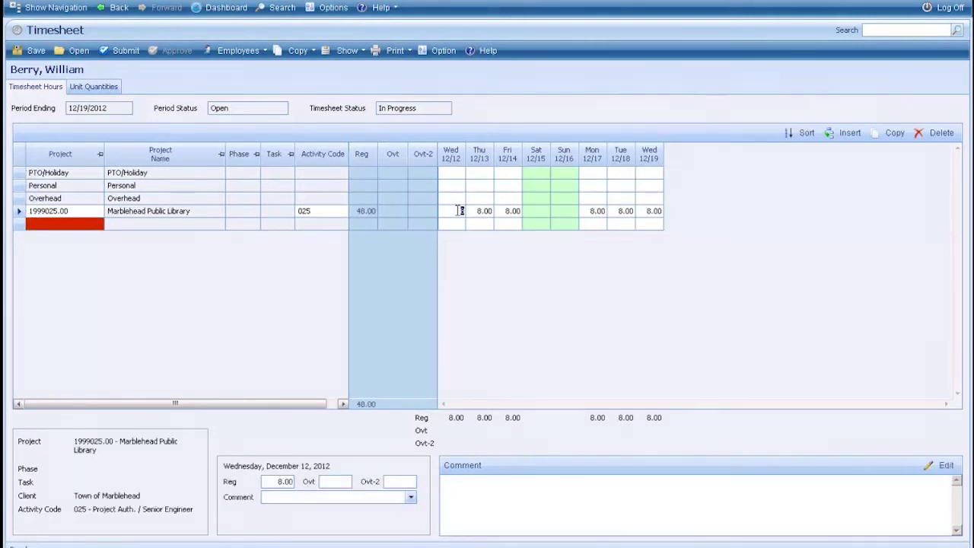
pyautogui.click(334, 482)
pyautogui.write('2')
pyautogui.press('Tab')
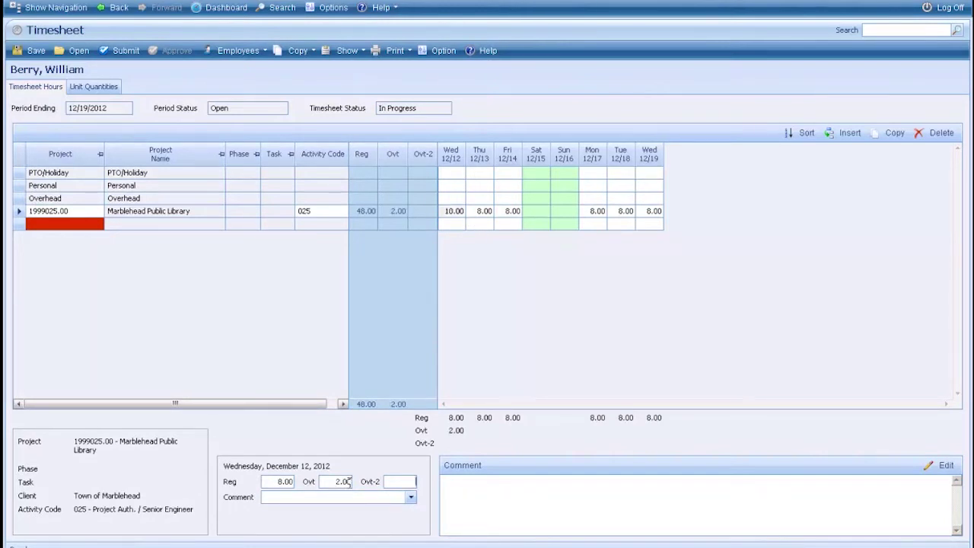
# Check the predefined comments available for Wednesday's entry, leave the comment empty and submit the timesheet.
pyautogui.click(411, 498)
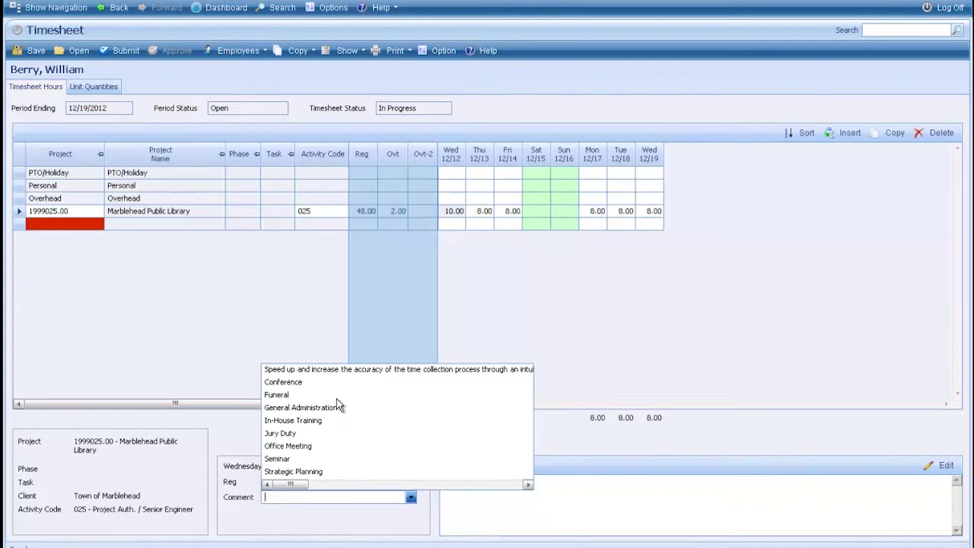
pyautogui.click(604, 512)
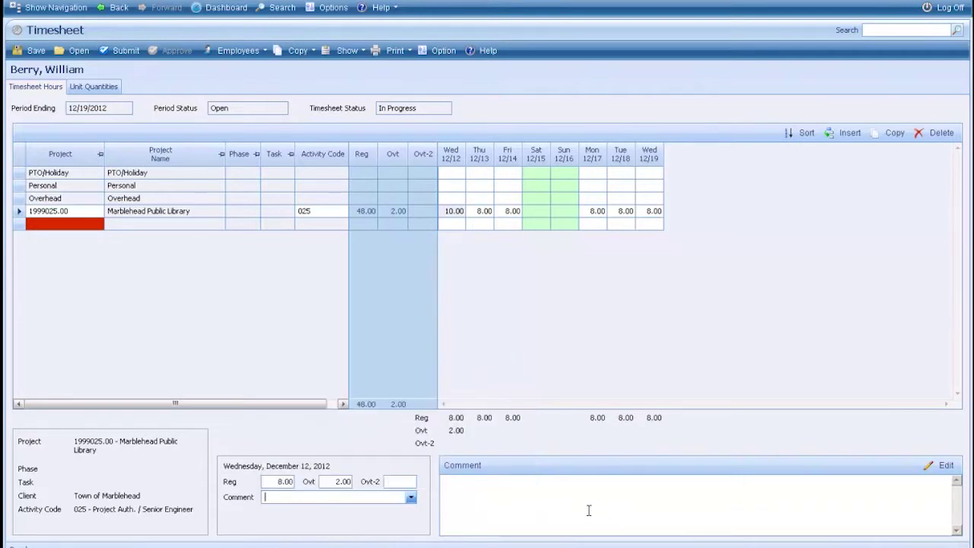
pyautogui.click(589, 510)
pyautogui.click(119, 56)
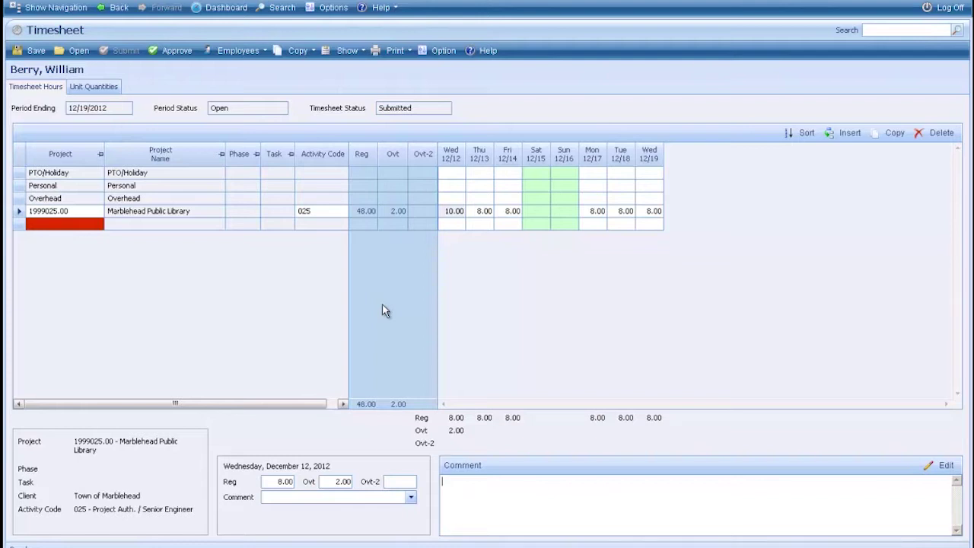
# Open the employee timesheet selection and filter the list to Submitted timesheets only.
pyautogui.click(236, 53)
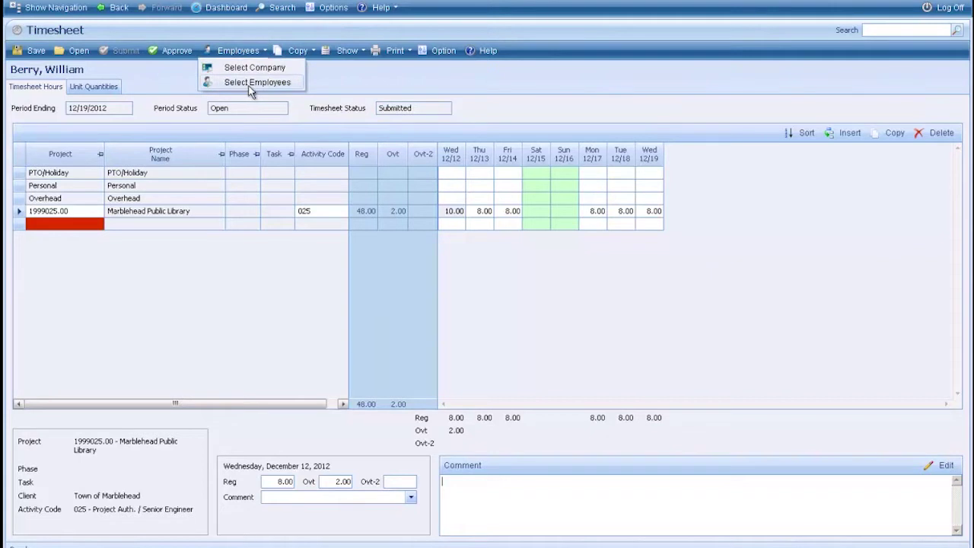
pyautogui.click(248, 84)
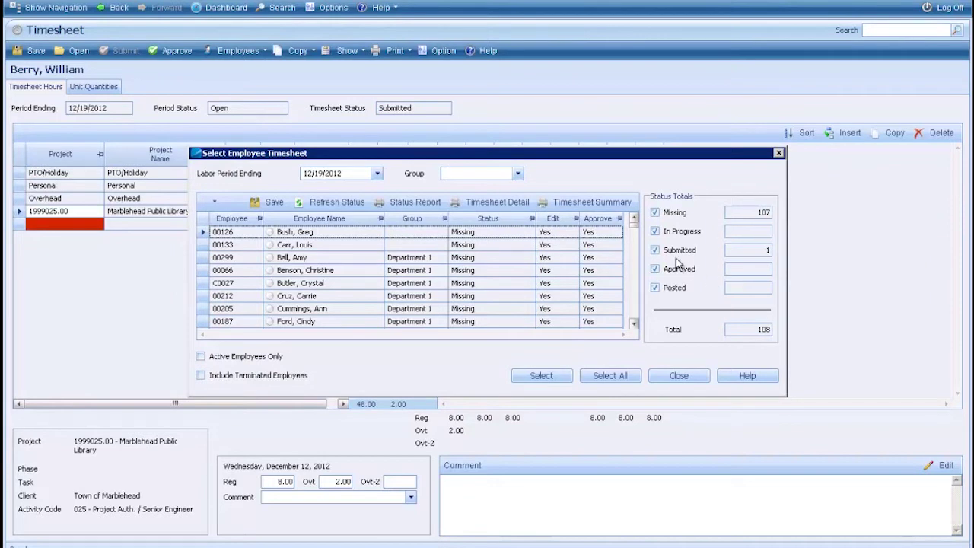
pyautogui.click(654, 212)
pyautogui.click(654, 231)
pyautogui.click(655, 269)
pyautogui.click(655, 288)
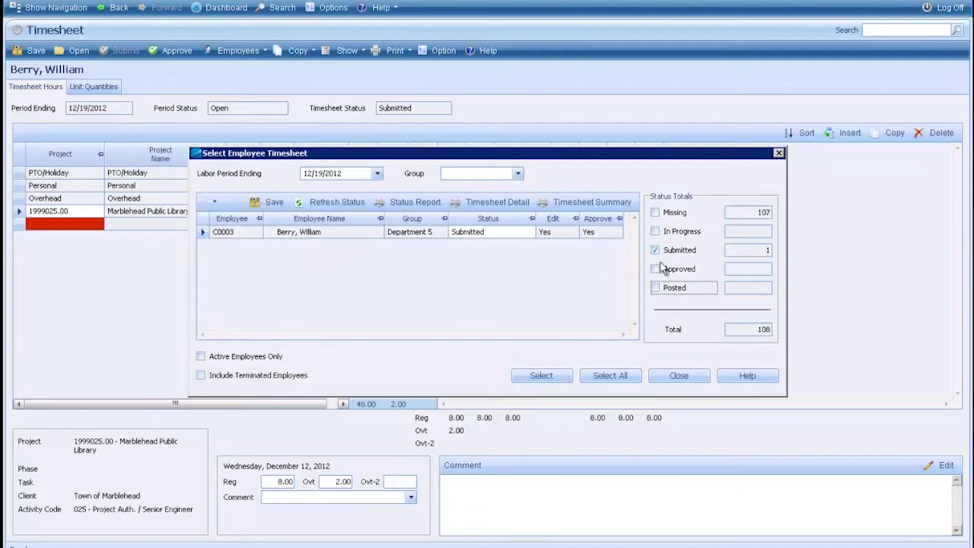
# Include the Missing, In Progress, Approved and Posted statuses in the employee list again and close the selection.
pyautogui.click(656, 213)
pyautogui.click(654, 231)
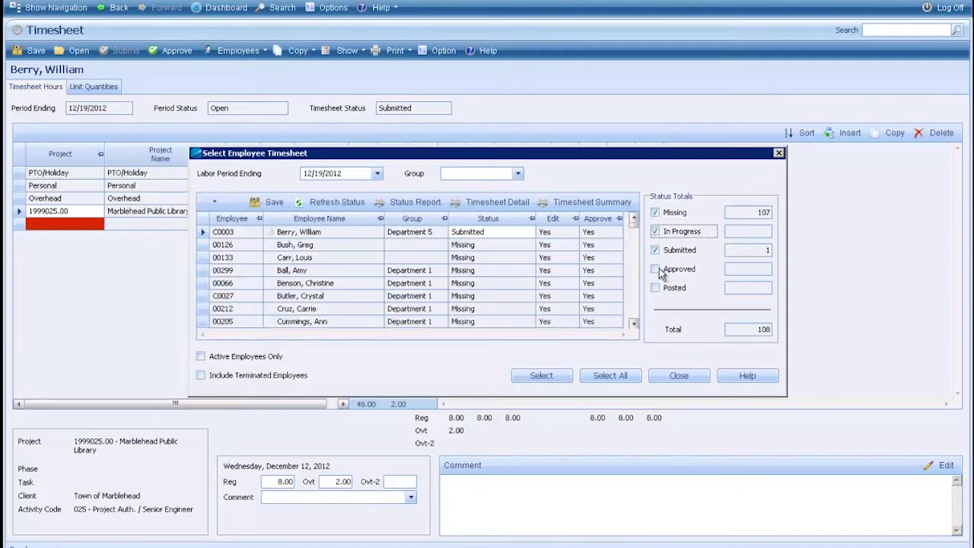
pyautogui.click(654, 268)
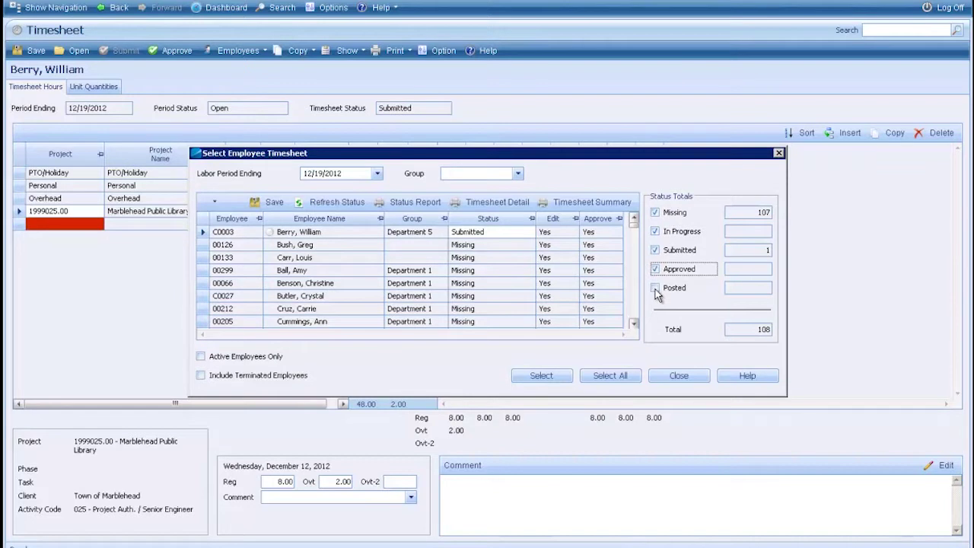
pyautogui.click(655, 288)
pyautogui.click(677, 378)
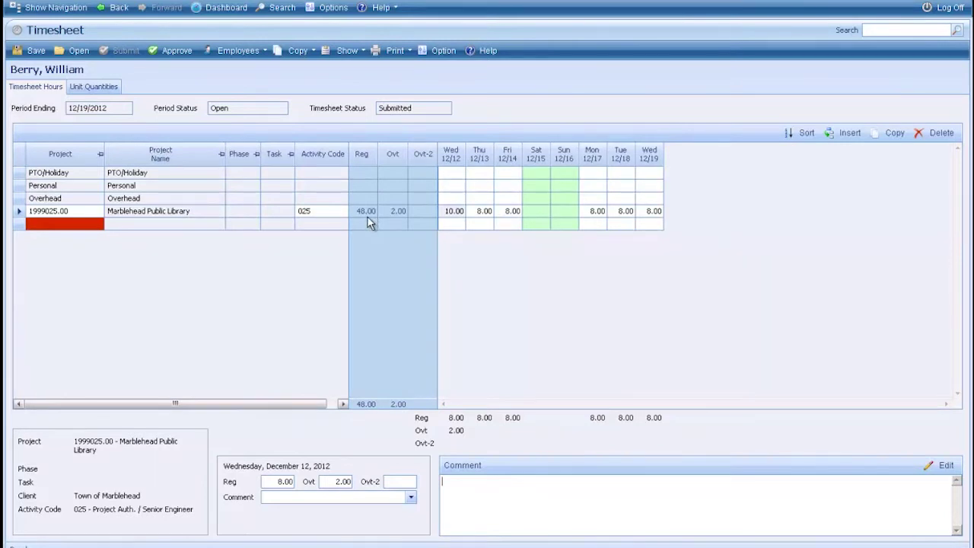
# Copy the project lines from the 5/16/2012 to 5/22/2012 timesheet period into the current timesheet.
pyautogui.click(298, 50)
pyautogui.click(335, 68)
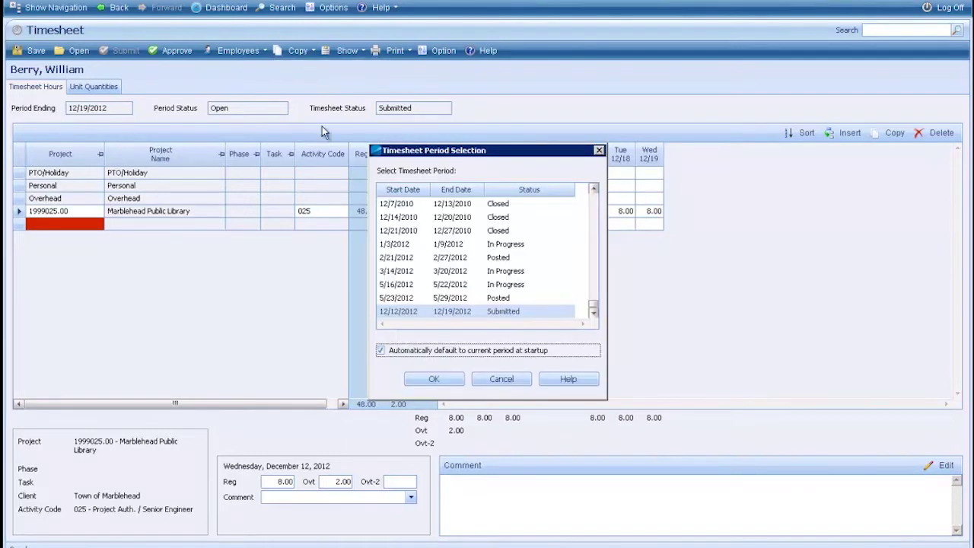
pyautogui.click(508, 283)
pyautogui.click(446, 381)
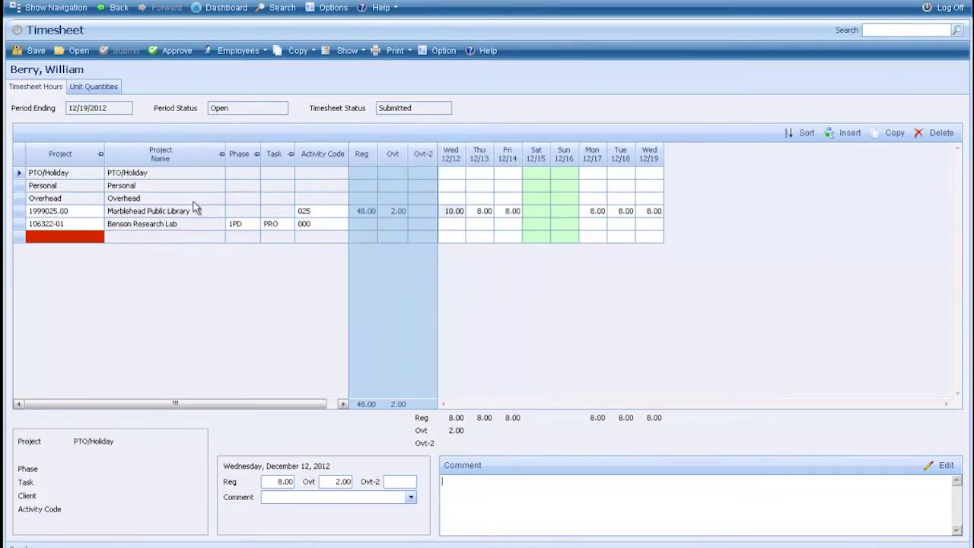
# Show the ratios for the current timesheet period, saving the timesheet first.
pyautogui.click(349, 53)
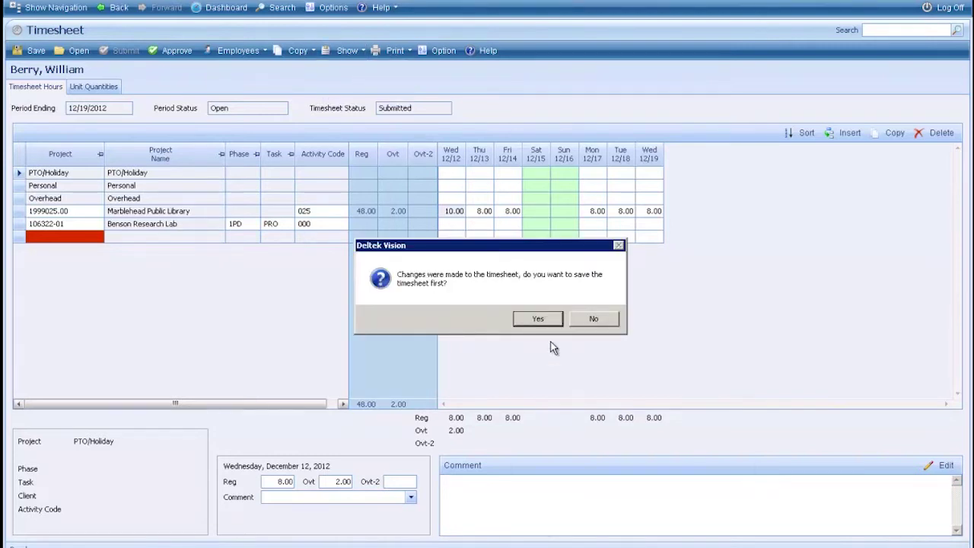
pyautogui.click(542, 321)
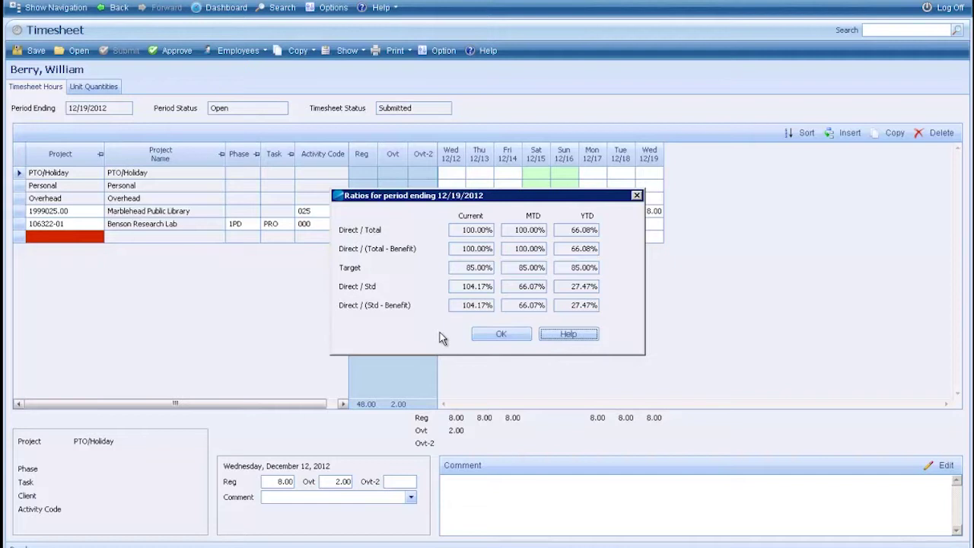
pyautogui.click(501, 334)
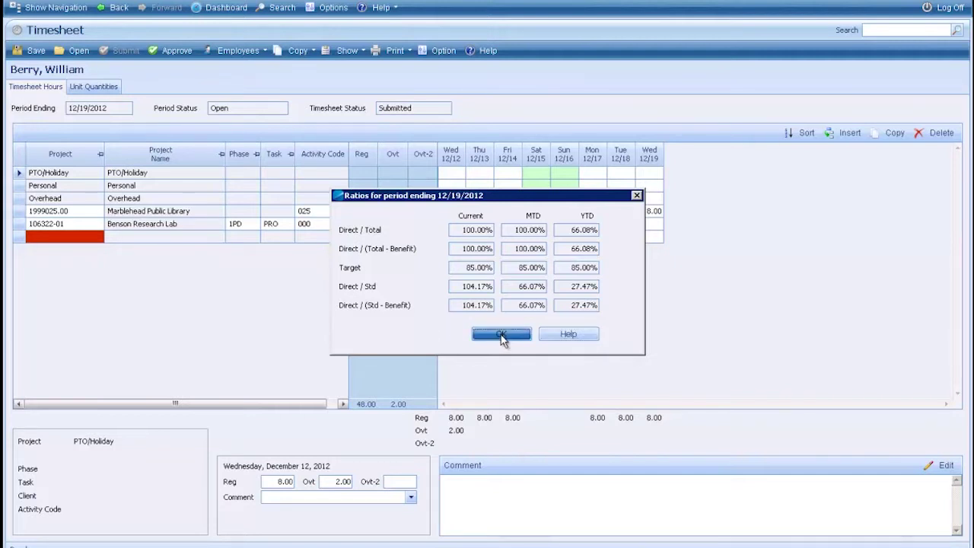
# Review the employee's sick and vacation benefit hours.
pyautogui.click(348, 51)
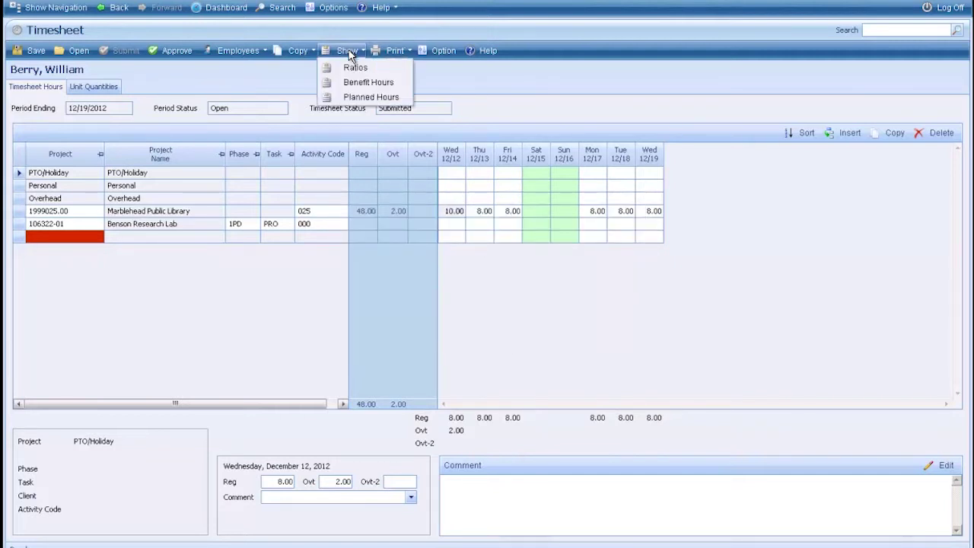
pyautogui.click(361, 82)
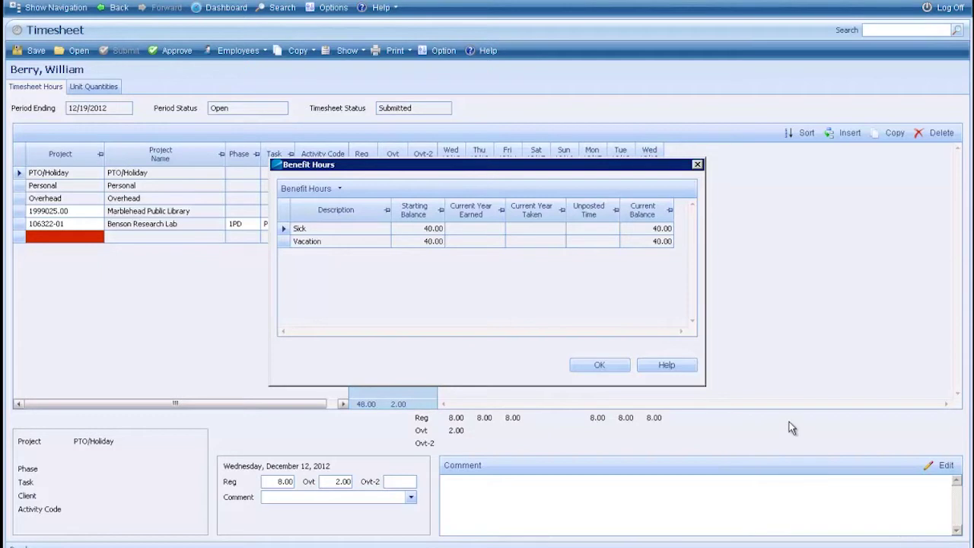
pyautogui.click(595, 365)
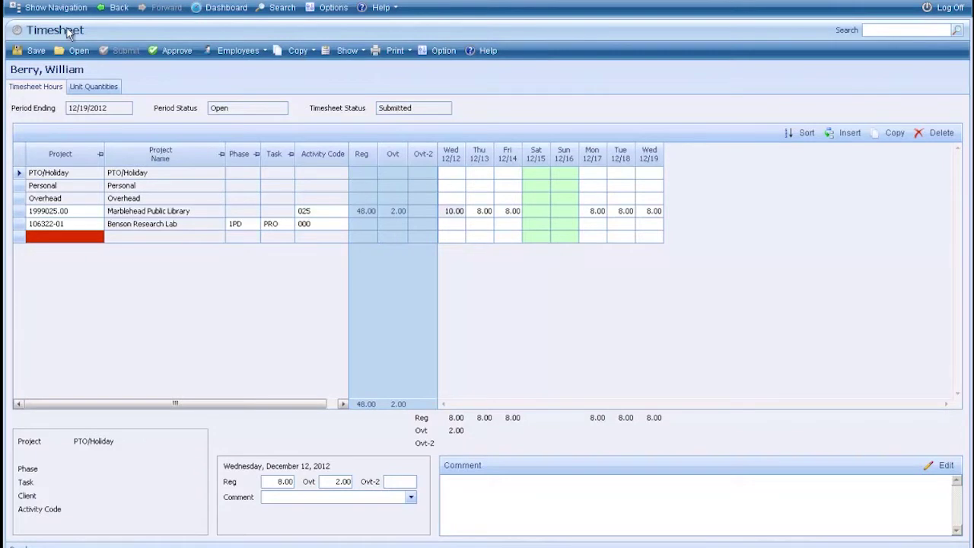
# Open the expense report Benson On-site Visit 1/5 - 1/6 under Time & Expense and hide the navigation.
pyautogui.click(34, 8)
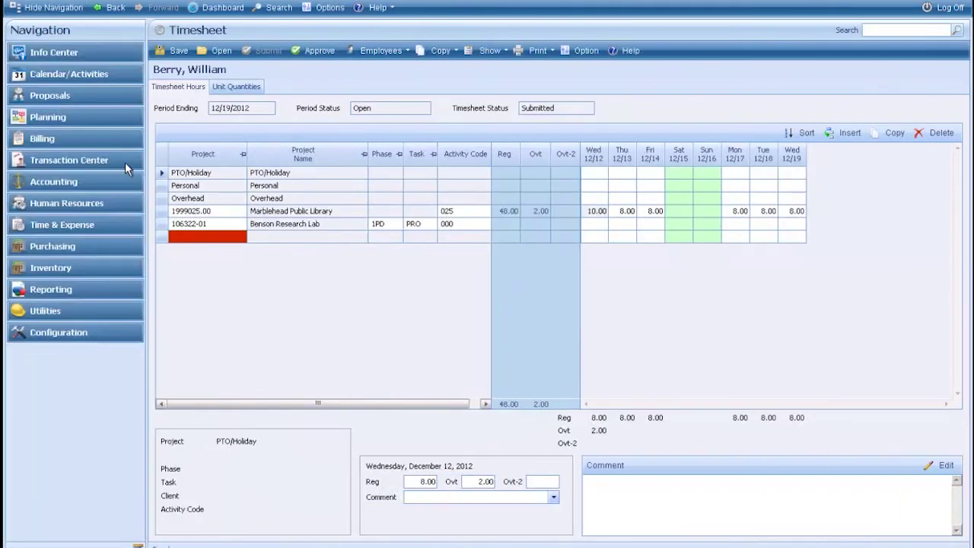
pyautogui.click(46, 226)
pyautogui.click(55, 268)
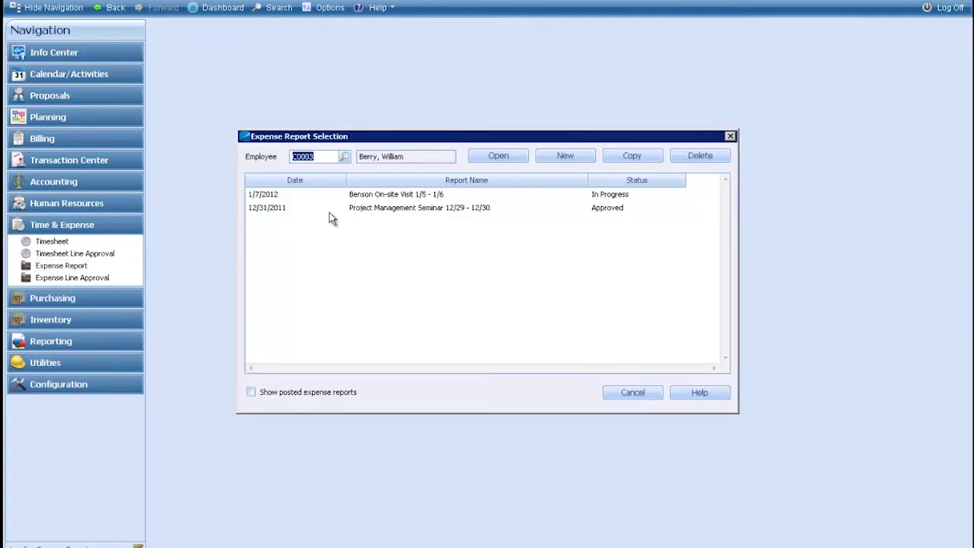
pyautogui.doubleClick(378, 194)
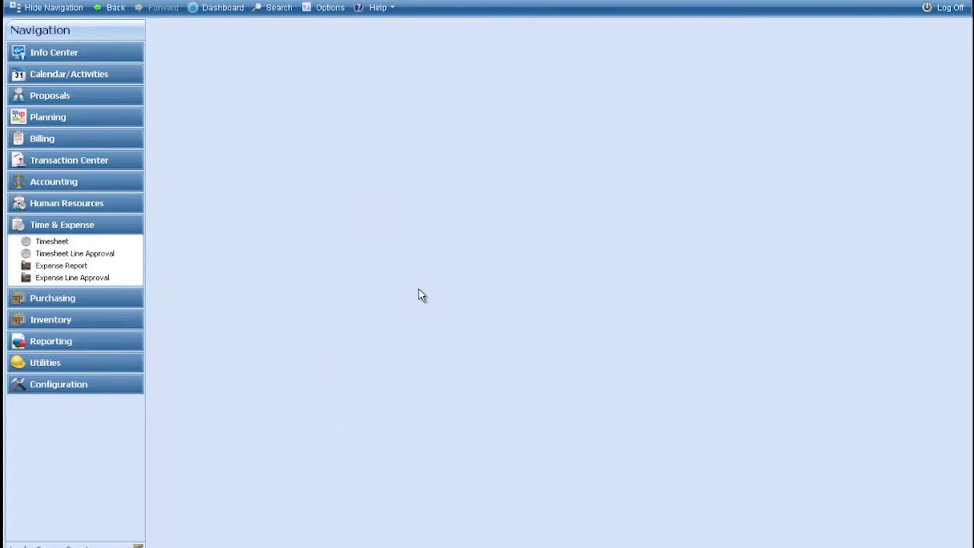
pyautogui.click(32, 9)
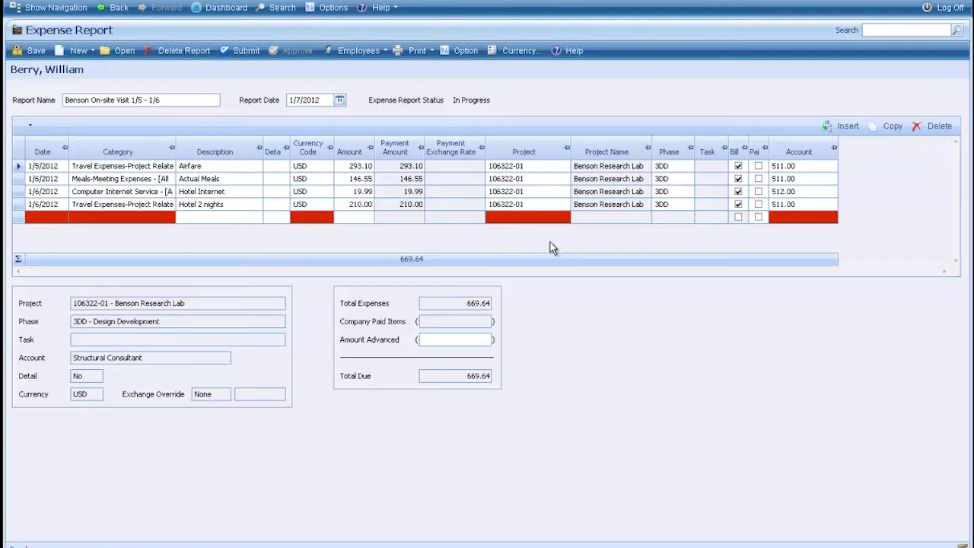
# Look through the available expense categories on the blank expense line without choosing one.
pyautogui.click(135, 217)
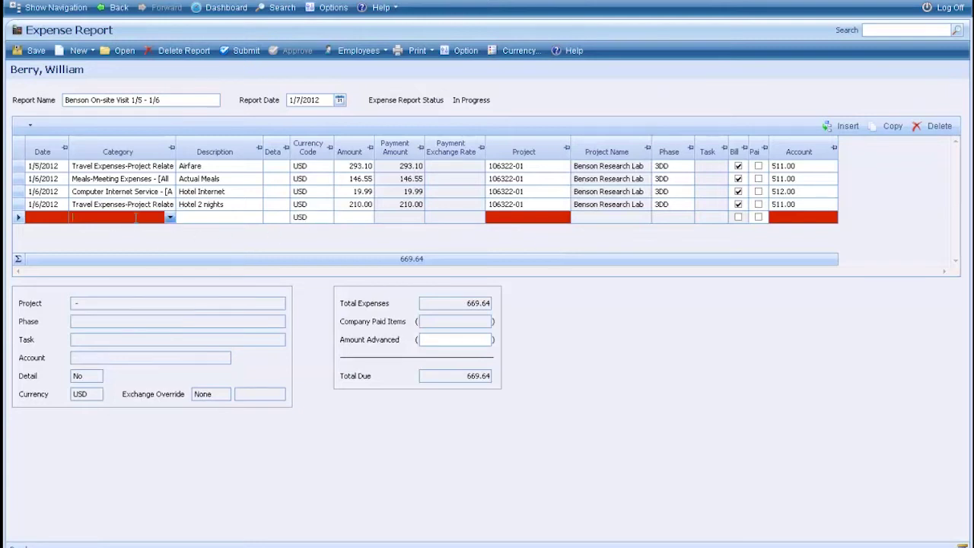
pyautogui.click(170, 217)
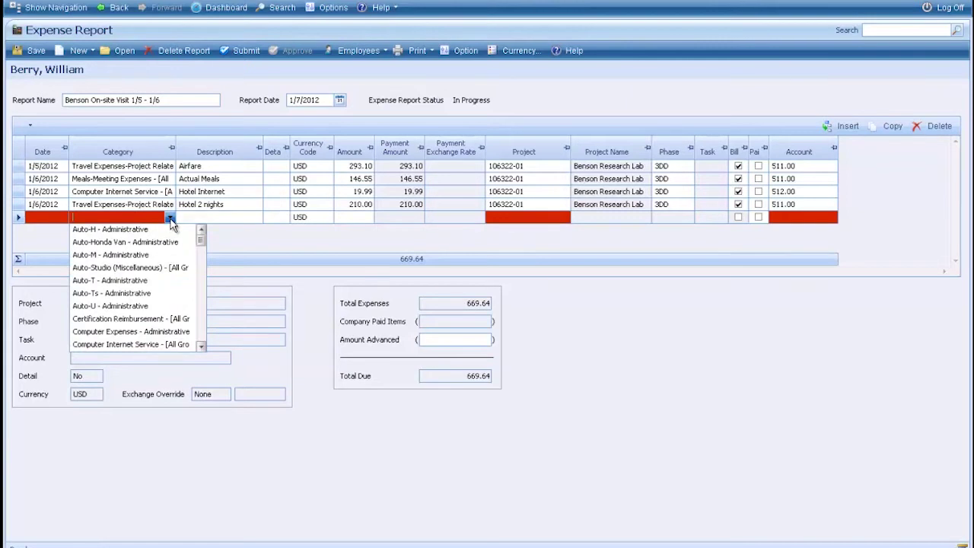
pyautogui.click(171, 220)
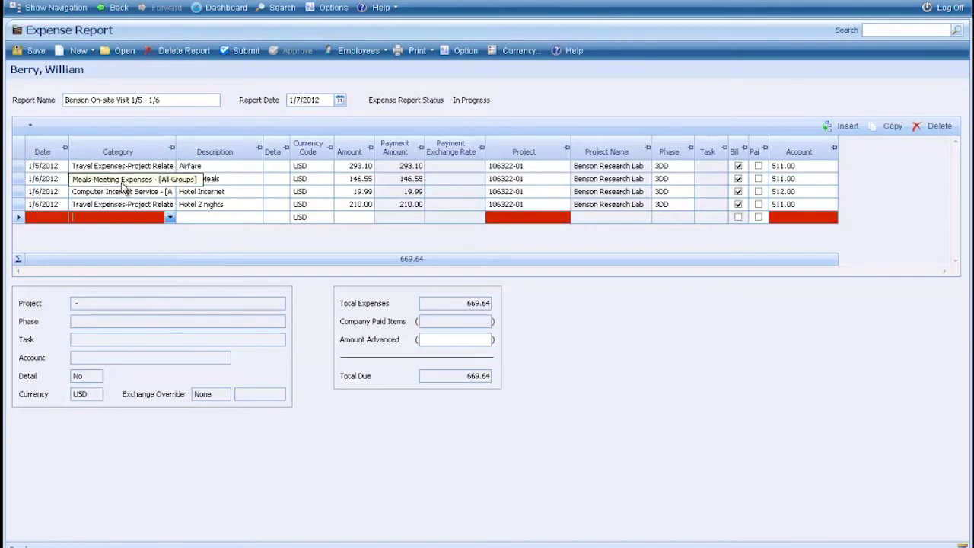
# View the business meals detail of the Actual Meals expense line and leave it without changes.
pyautogui.click(280, 181)
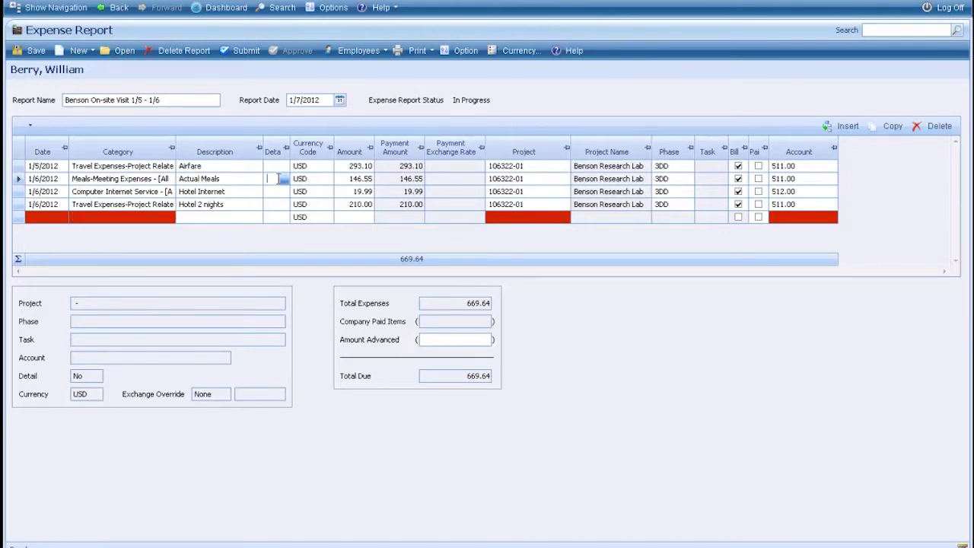
pyautogui.click(283, 181)
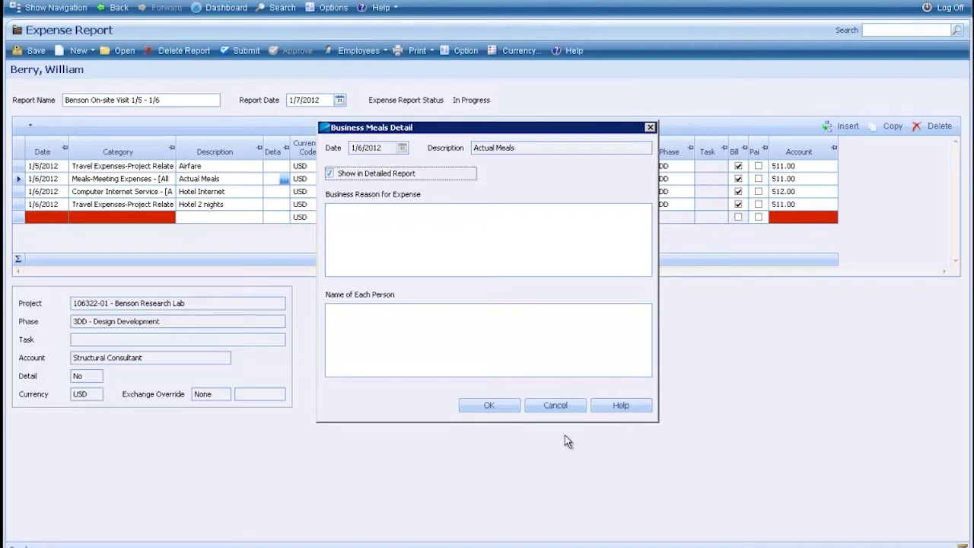
pyautogui.click(556, 405)
# Set the blank expense line's category to Mileage-Administrative.
pyautogui.click(160, 217)
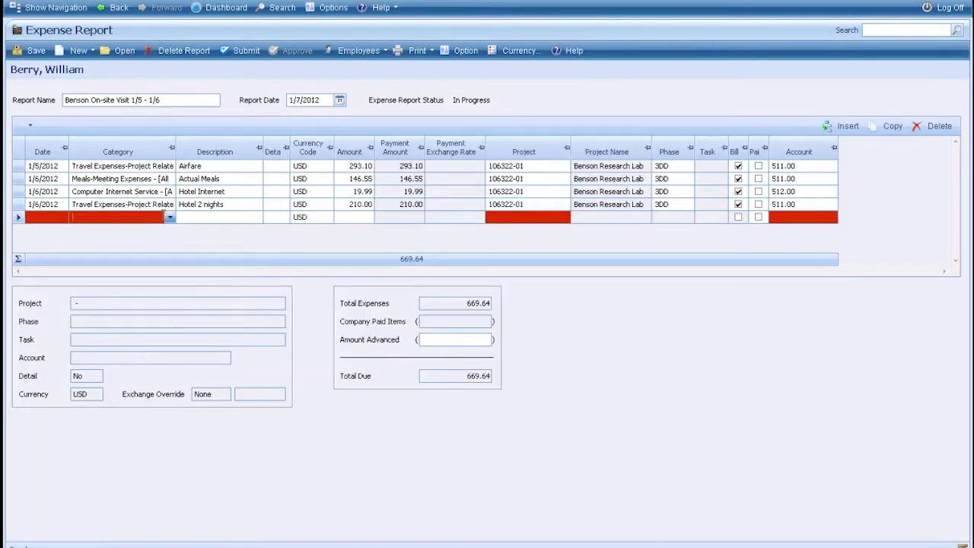
pyautogui.click(170, 217)
pyautogui.moveTo(199, 242); pyautogui.dragTo(207, 297)
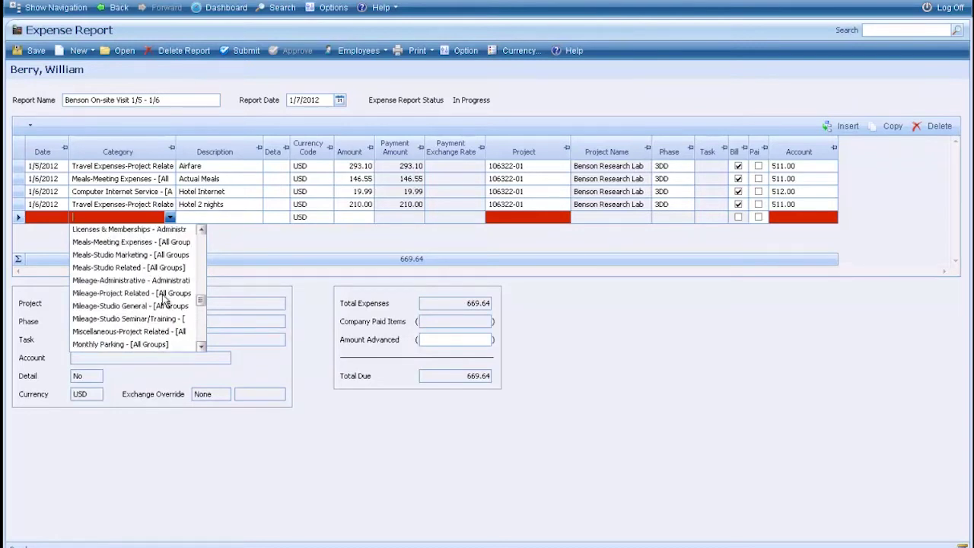
pyautogui.click(110, 282)
# View the travel detail of the mileage line without entering miles, and delete the line from the report.
pyautogui.click(279, 218)
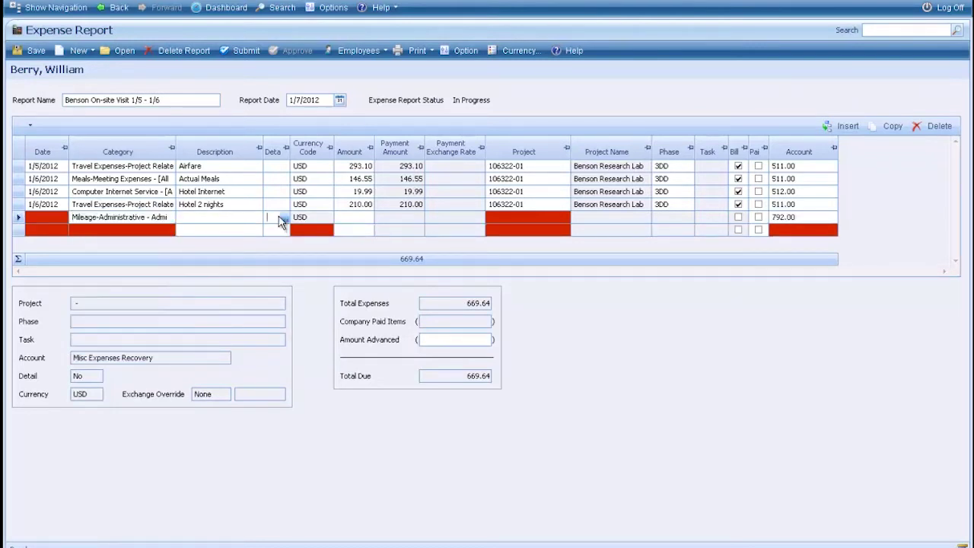
pyautogui.click(284, 218)
pyautogui.click(358, 390)
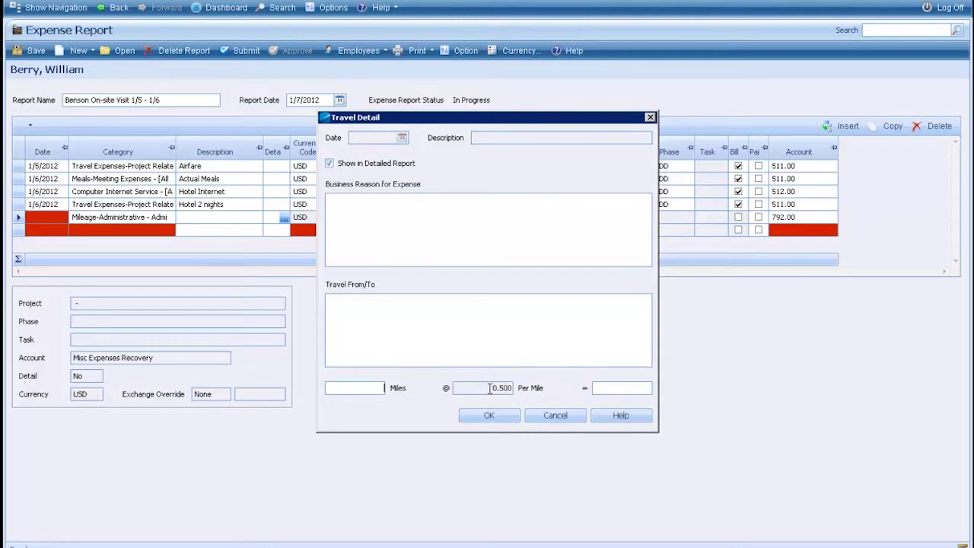
pyautogui.click(558, 421)
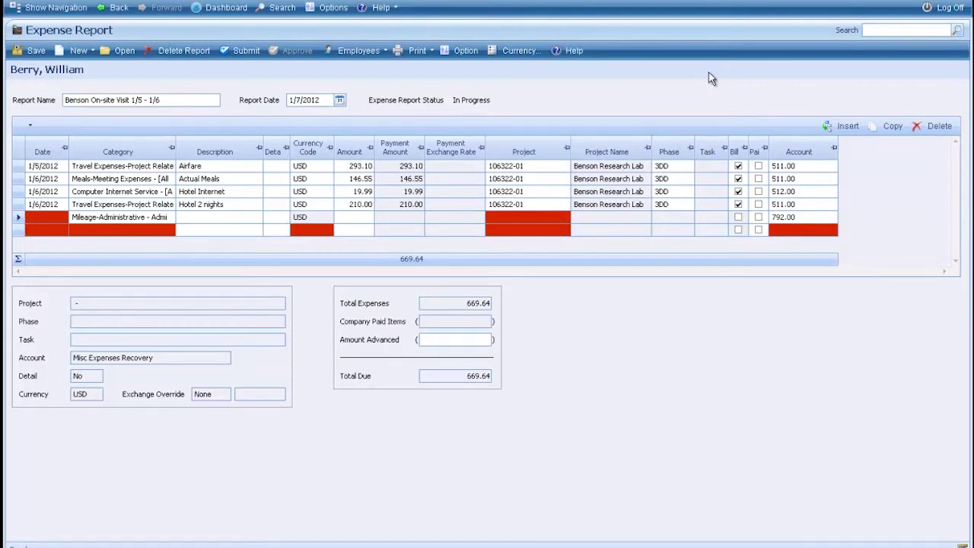
pyautogui.click(935, 126)
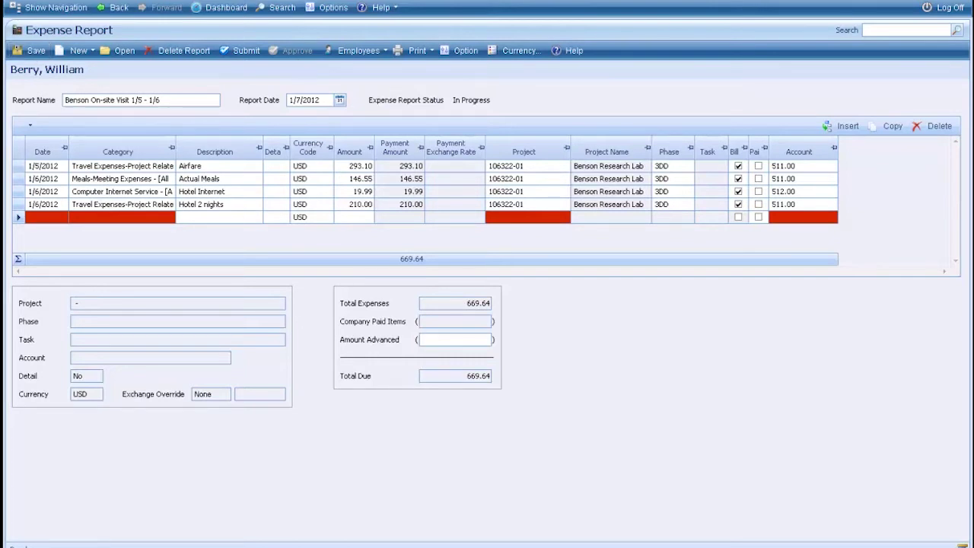
# Open Batch Billing with the default billing session options and hide the navigation.
pyautogui.click(44, 7)
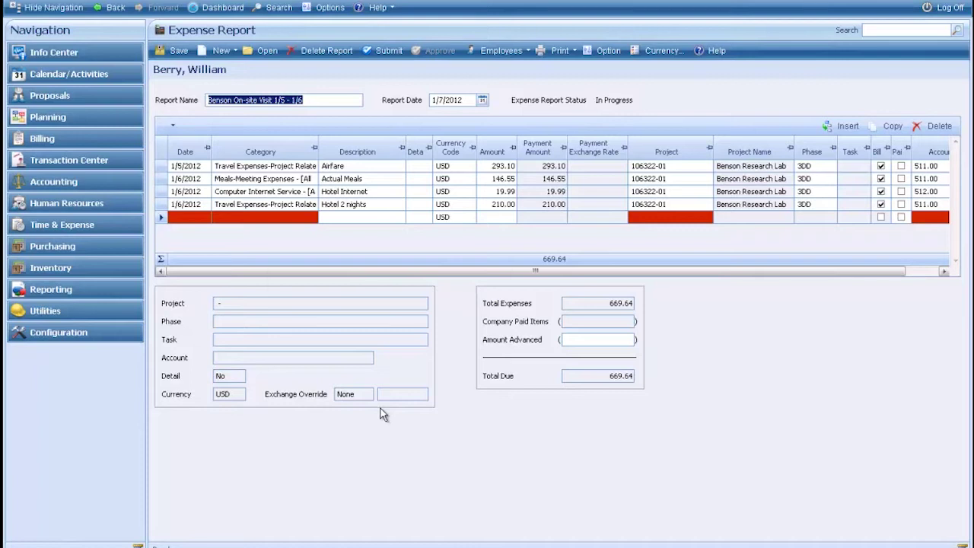
pyautogui.click(41, 140)
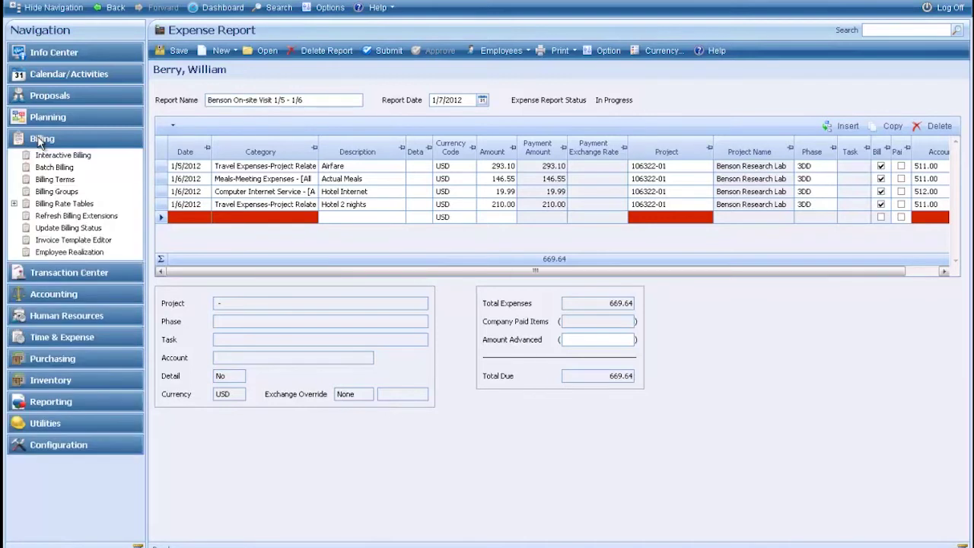
pyautogui.click(52, 168)
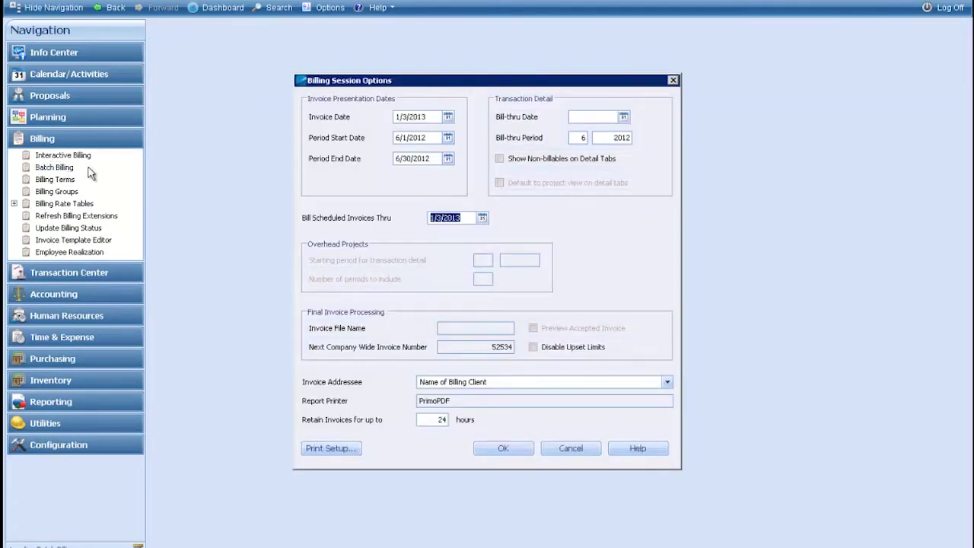
pyautogui.click(500, 448)
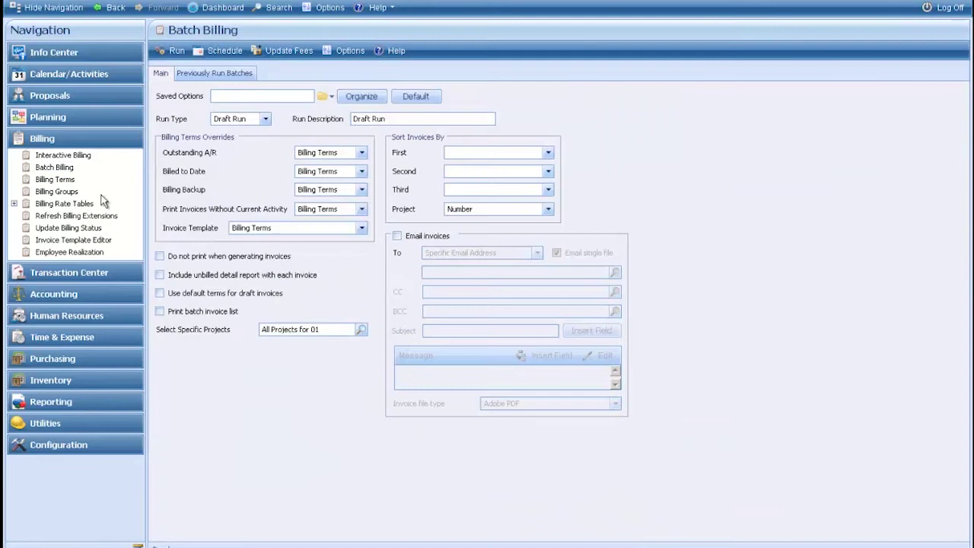
pyautogui.click(46, 139)
pyautogui.click(15, 7)
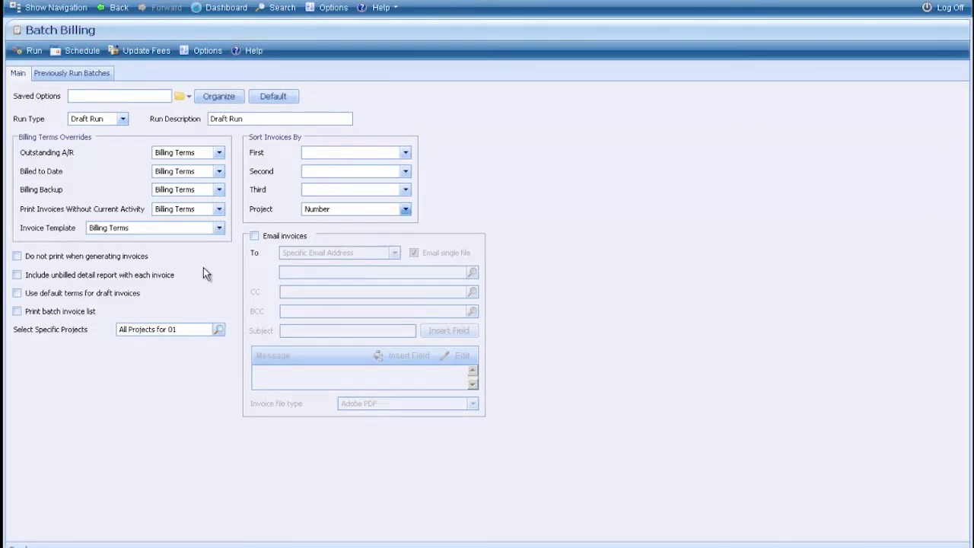
# Turn on emailing of invoices for the batch and set the recipient to Project Manager.
pyautogui.click(254, 235)
pyautogui.click(394, 257)
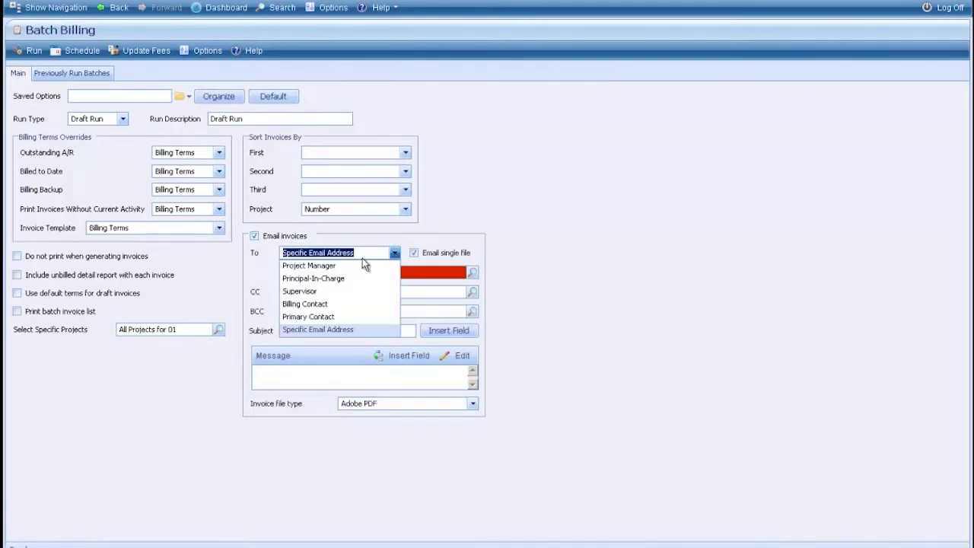
pyautogui.click(321, 266)
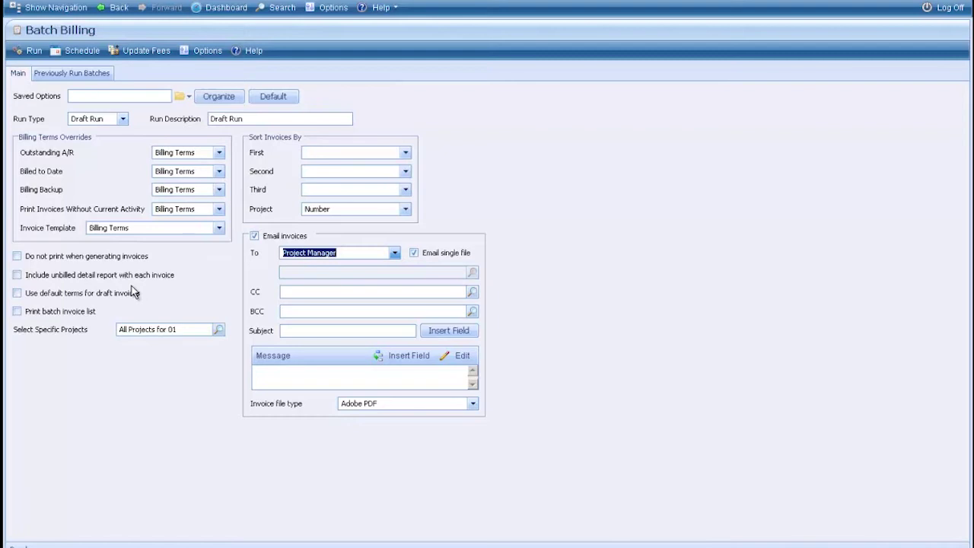
# Open Interactive Billing with the default billing session options and hide the navigation.
pyautogui.click(48, 6)
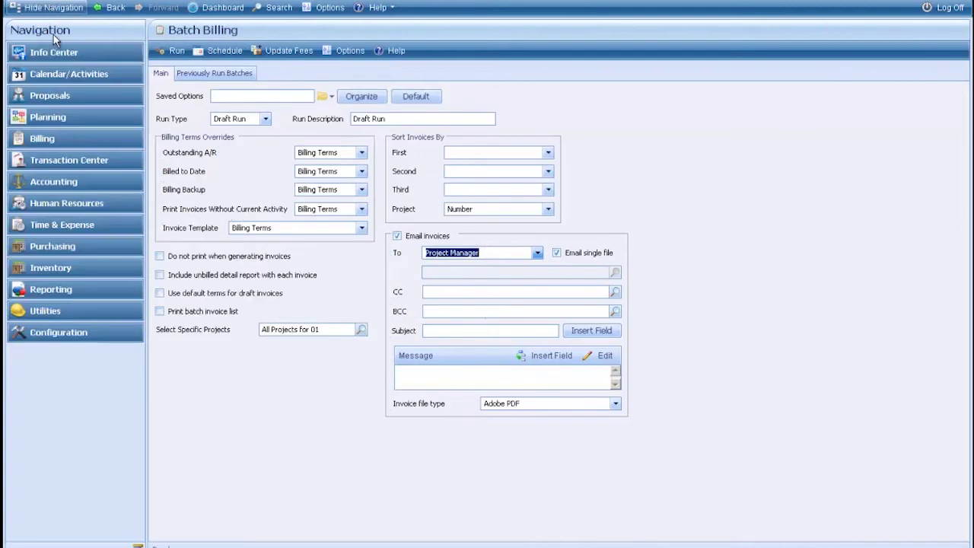
pyautogui.click(43, 140)
pyautogui.click(53, 156)
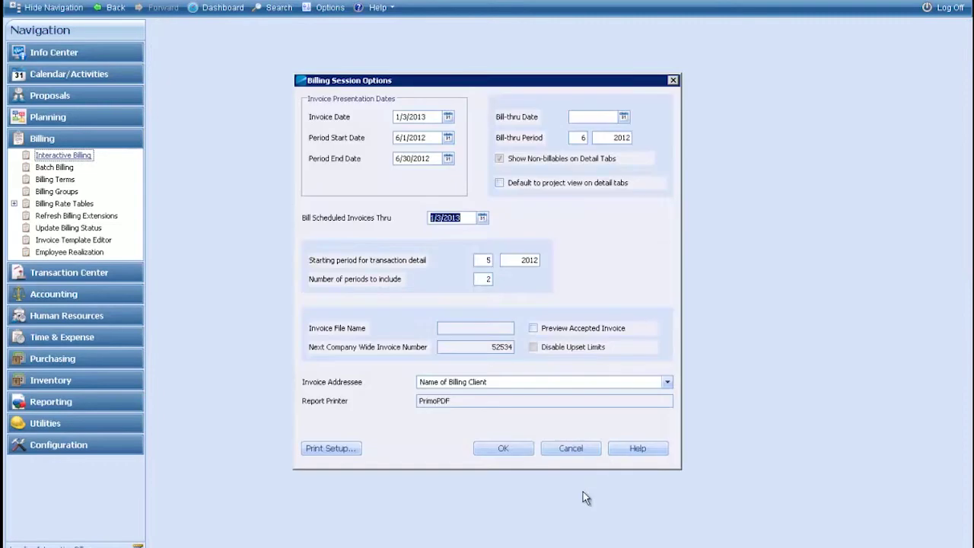
pyautogui.click(506, 449)
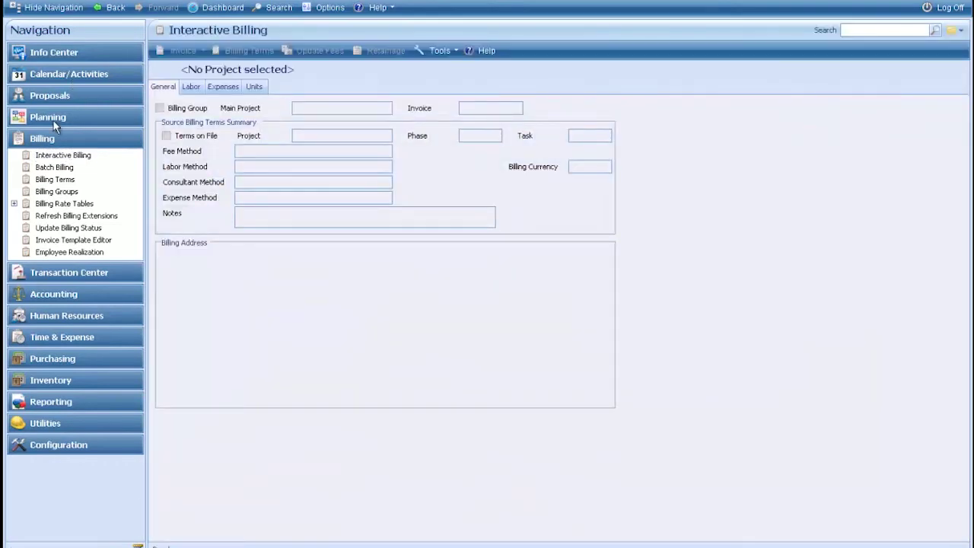
pyautogui.click(42, 8)
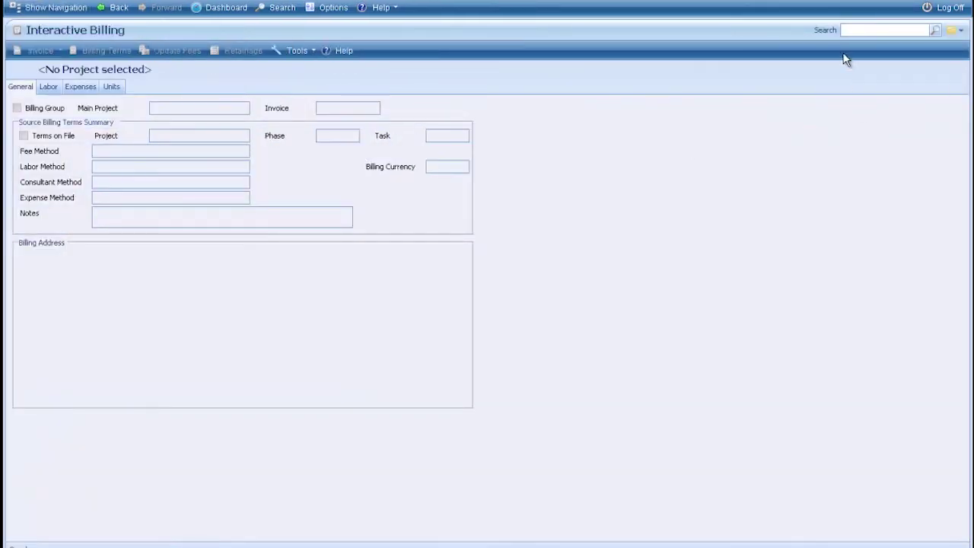
# Search for "benson" and load project 106322-01 Benson Research Lab for billing.
pyautogui.click(854, 27)
pyautogui.write('benson')
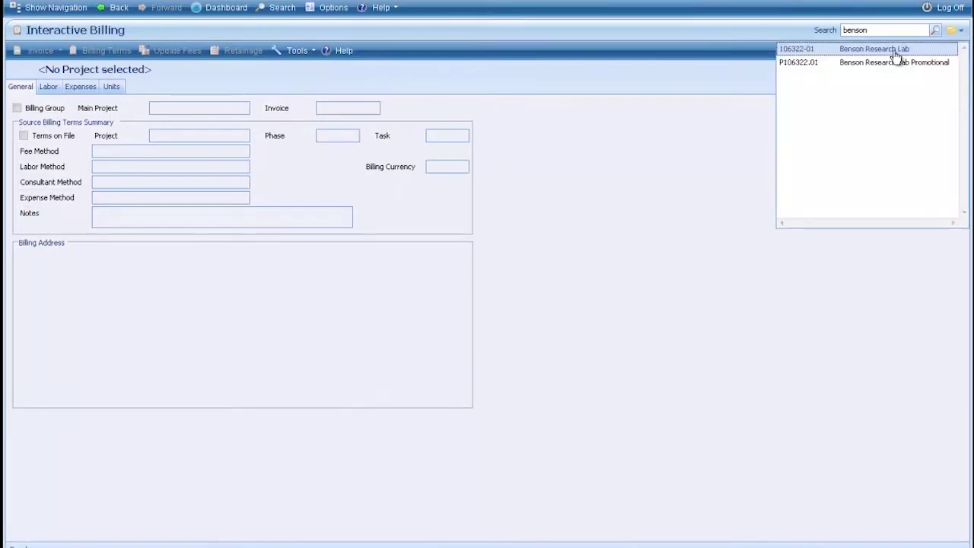
pyautogui.click(894, 51)
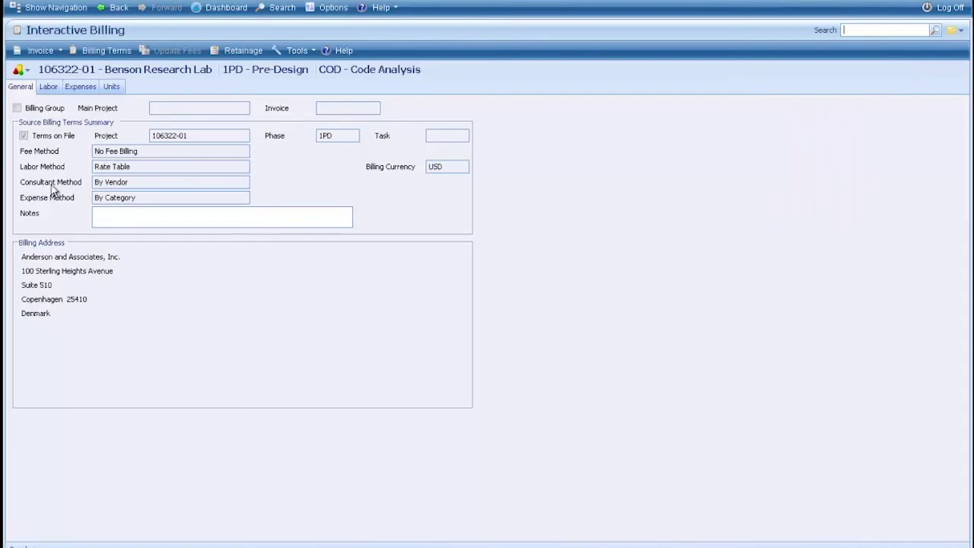
# Show the labor entries for billing and check the status options of the first entry without changing it.
pyautogui.click(47, 88)
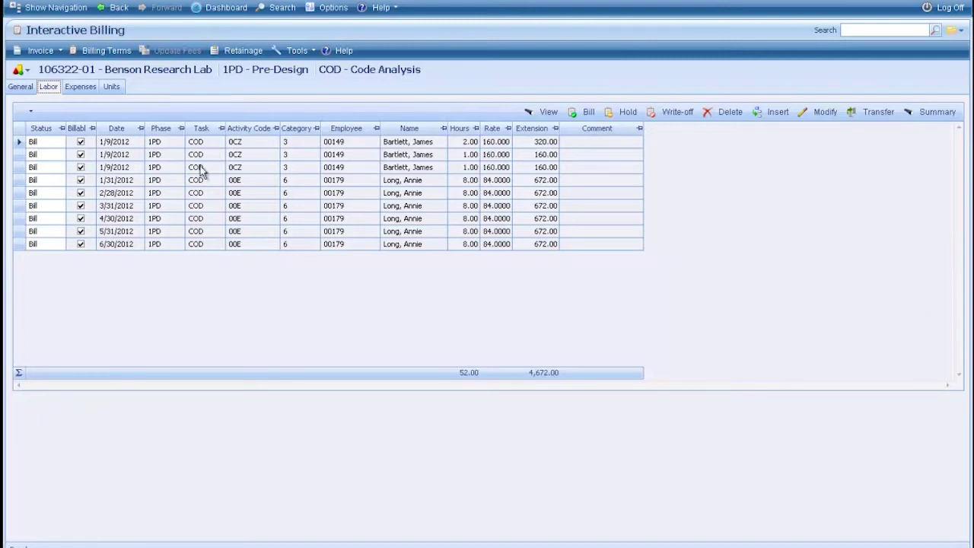
pyautogui.click(38, 143)
pyautogui.click(59, 143)
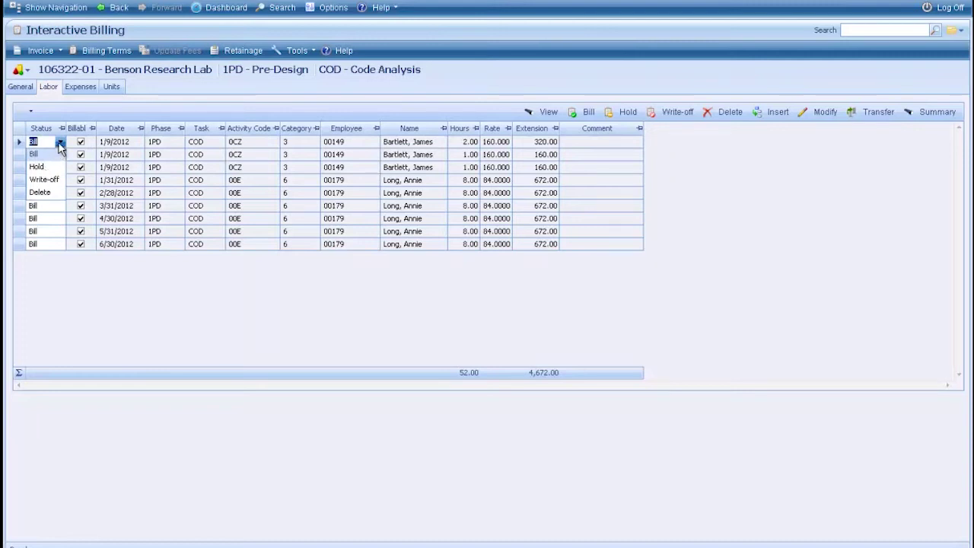
pyautogui.click(59, 142)
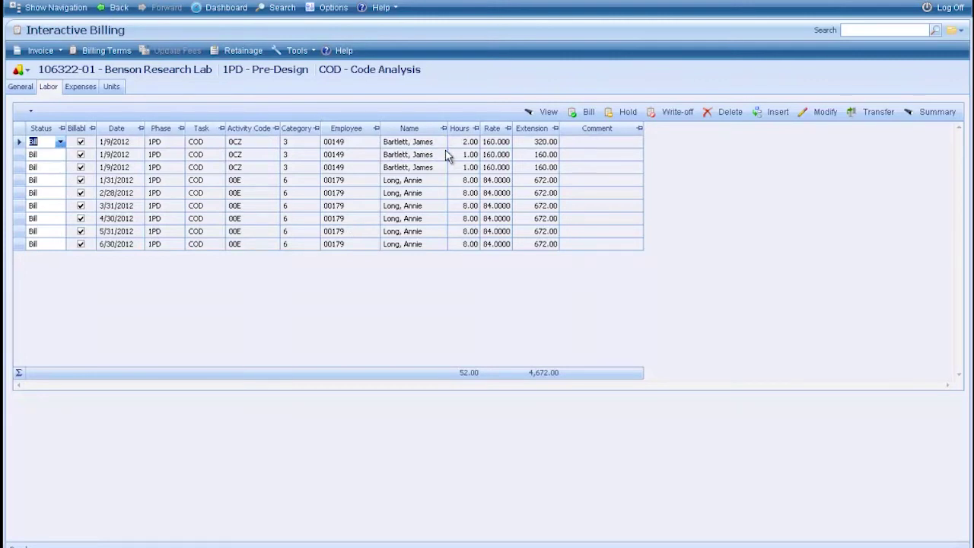
# Transfer the three 1/9/2012 labor entries to project 103303-35 Sandals Vacation Club.
pyautogui.click(20, 142)
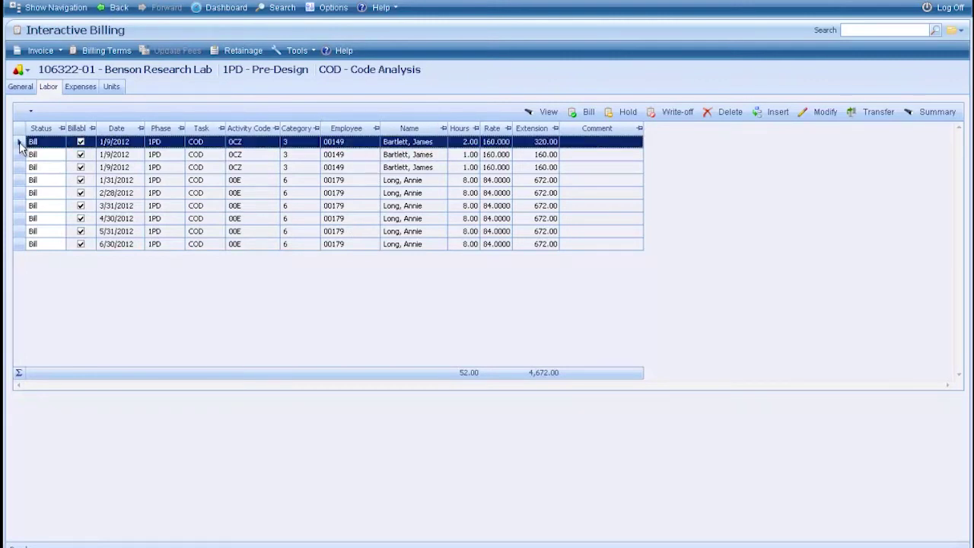
pyautogui.keyDown('shift'); pyautogui.click(21, 168); pyautogui.keyUp('shift')
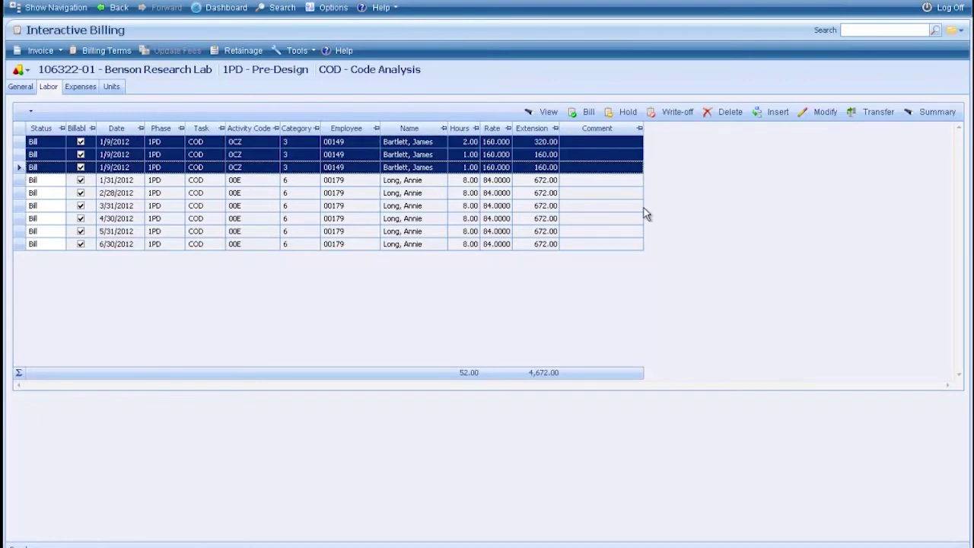
pyautogui.click(877, 114)
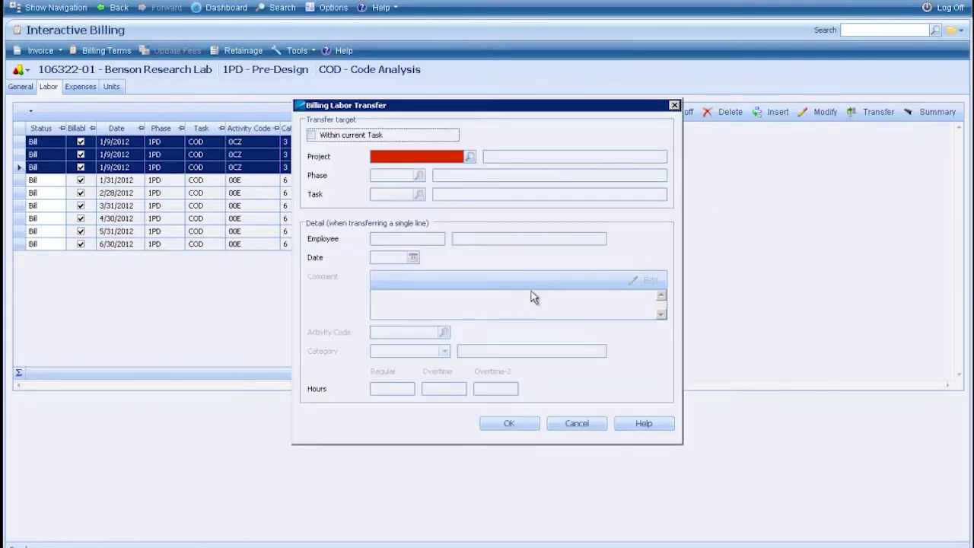
pyautogui.click(470, 156)
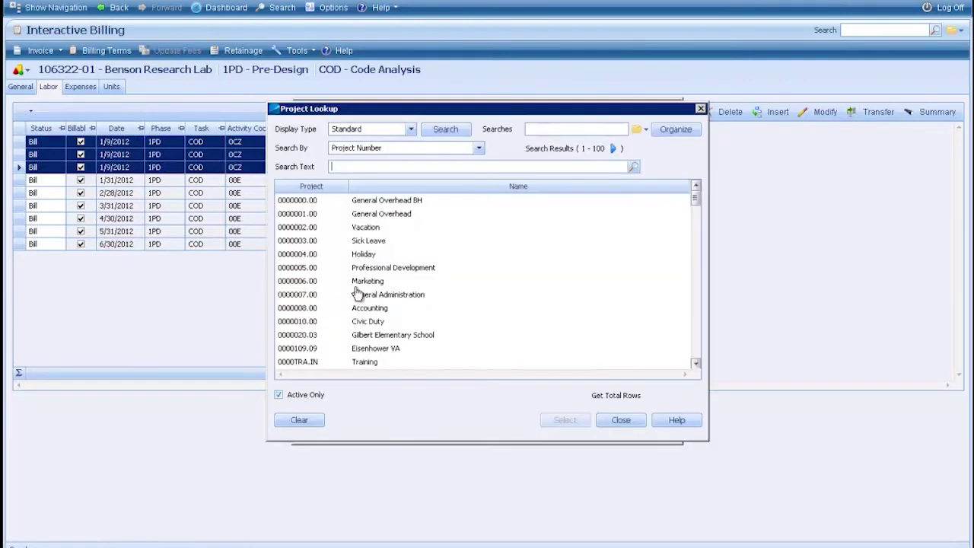
pyautogui.scroll(-8, 695, 356)
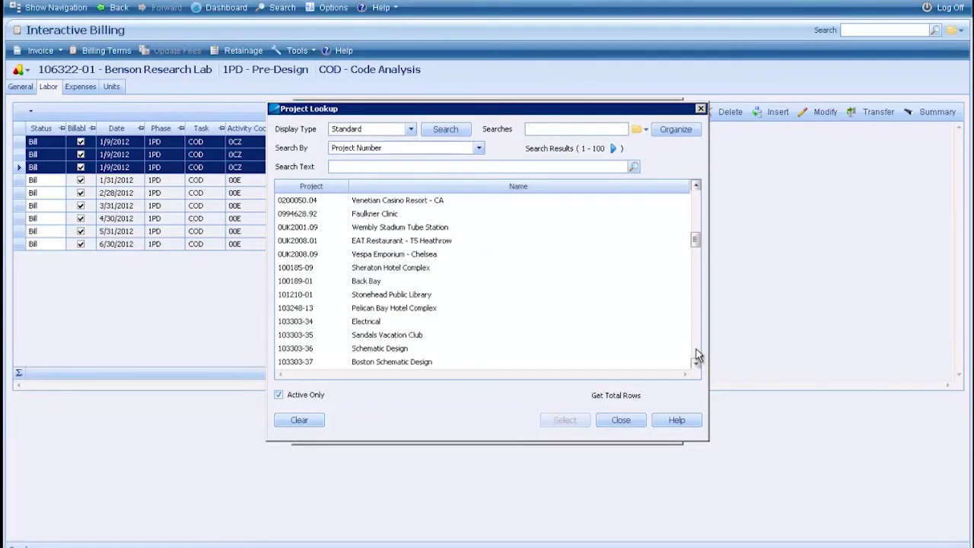
pyautogui.click(390, 339)
pyautogui.click(565, 420)
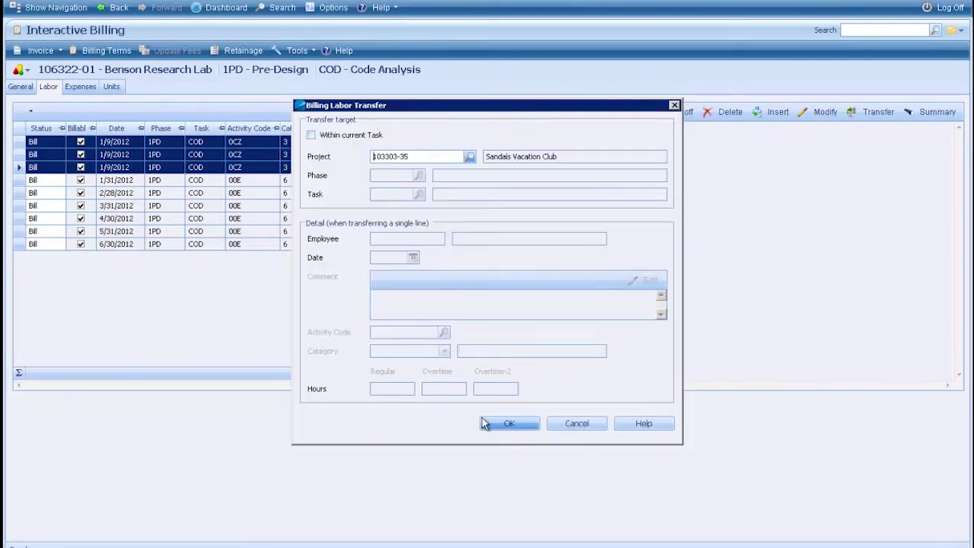
pyautogui.click(513, 427)
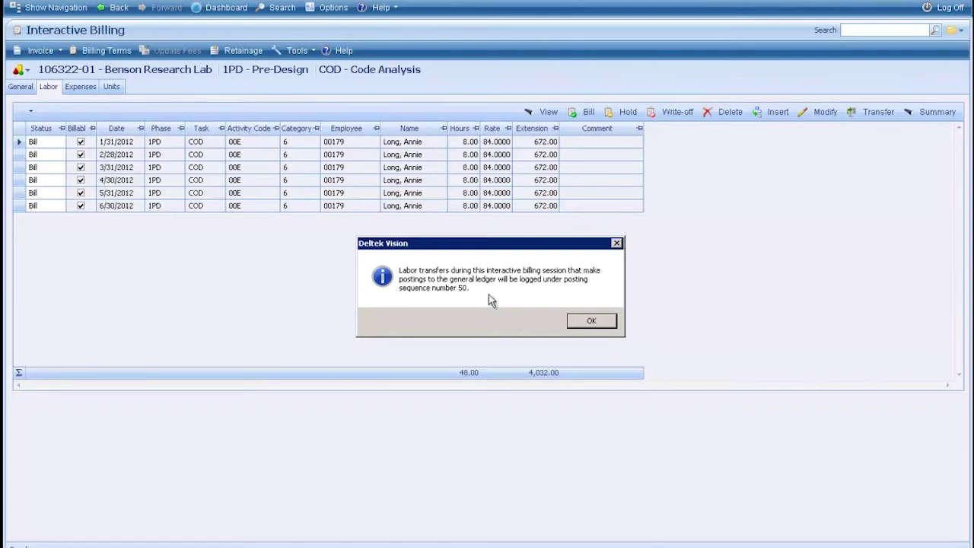
pyautogui.click(591, 321)
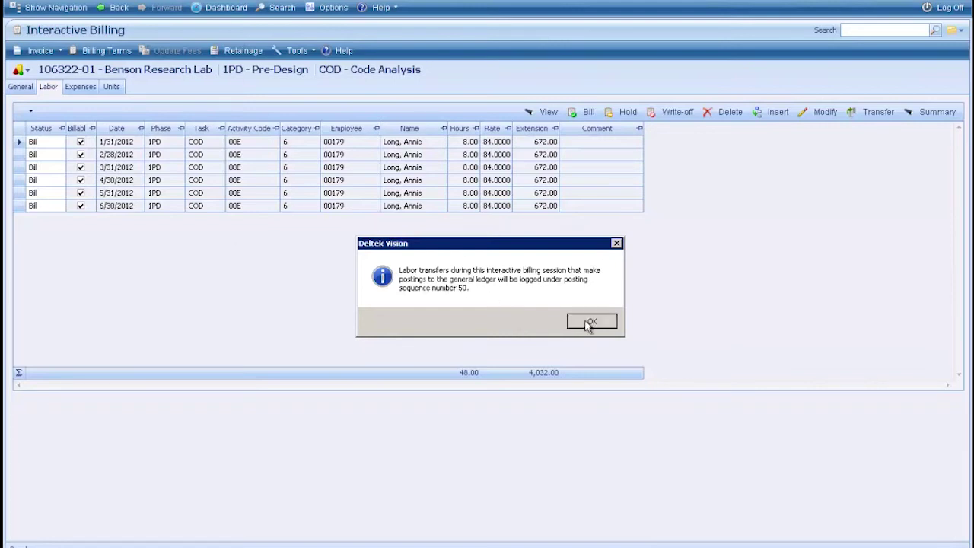
# Review the project's billing units and expenses, and return to the labor entries.
pyautogui.click(80, 89)
pyautogui.click(113, 89)
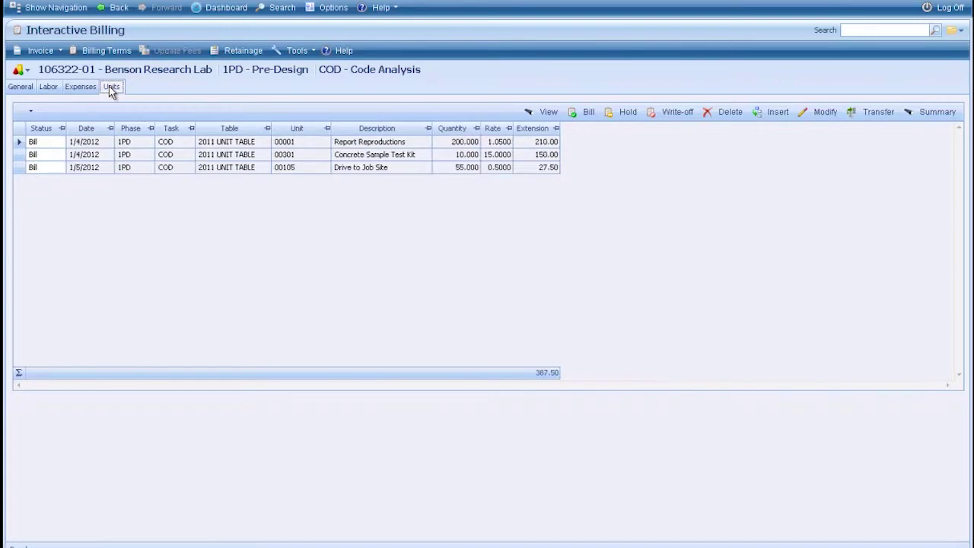
pyautogui.click(79, 88)
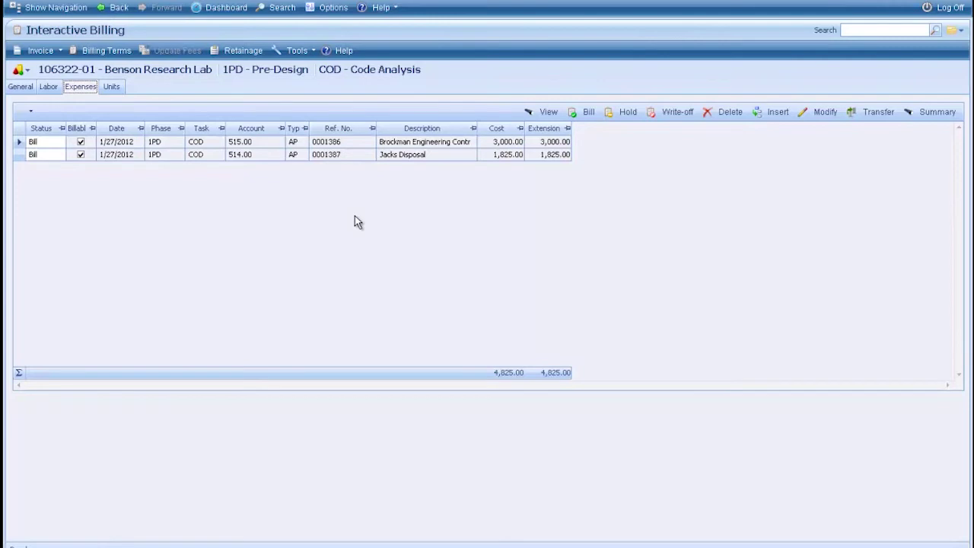
pyautogui.click(49, 88)
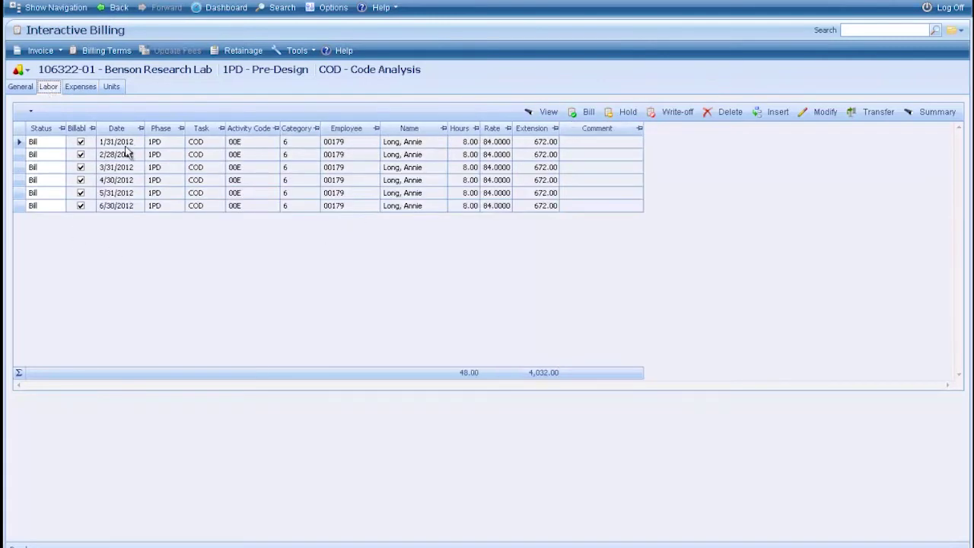
# Place 4 regular hours of the 1/31/2012 labor entry on billing hold.
pyautogui.click(429, 145)
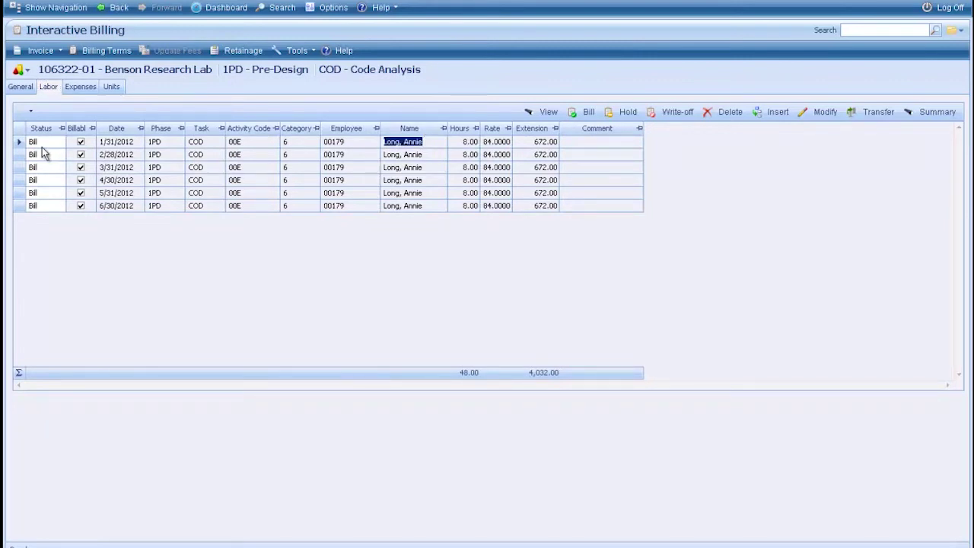
pyautogui.click(627, 115)
pyautogui.write('4')
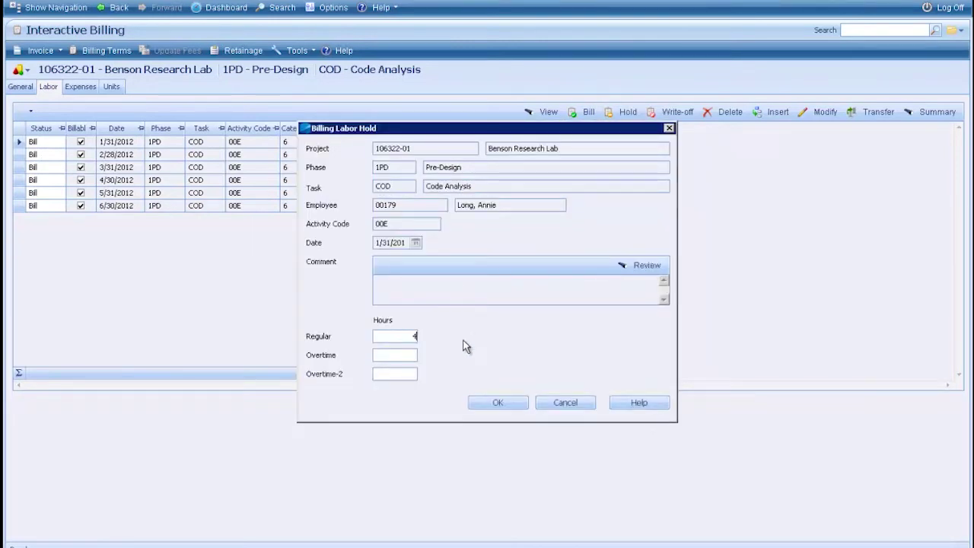
pyautogui.click(496, 403)
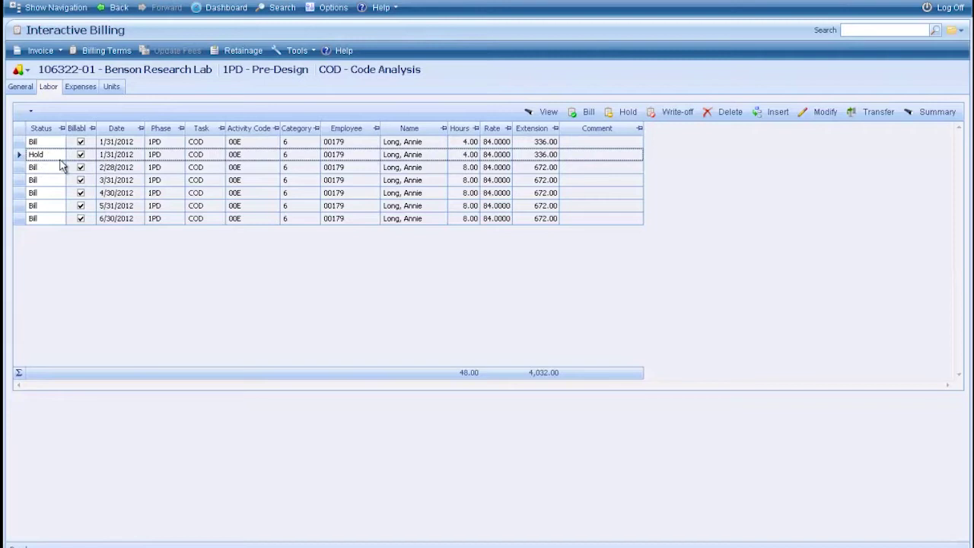
# Review the project's invoices on file, selecting the 3/3/2011 invoice, and close the list.
pyautogui.click(20, 86)
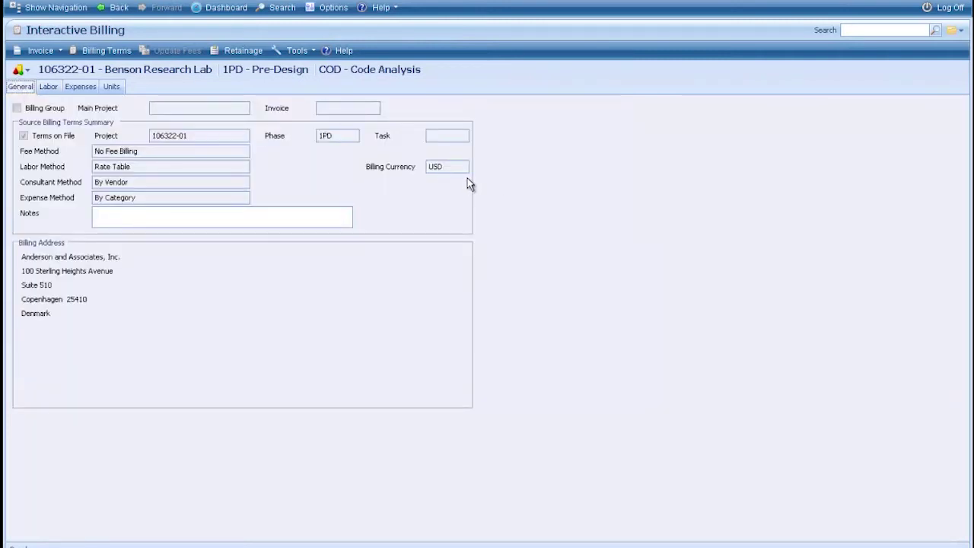
pyautogui.click(296, 51)
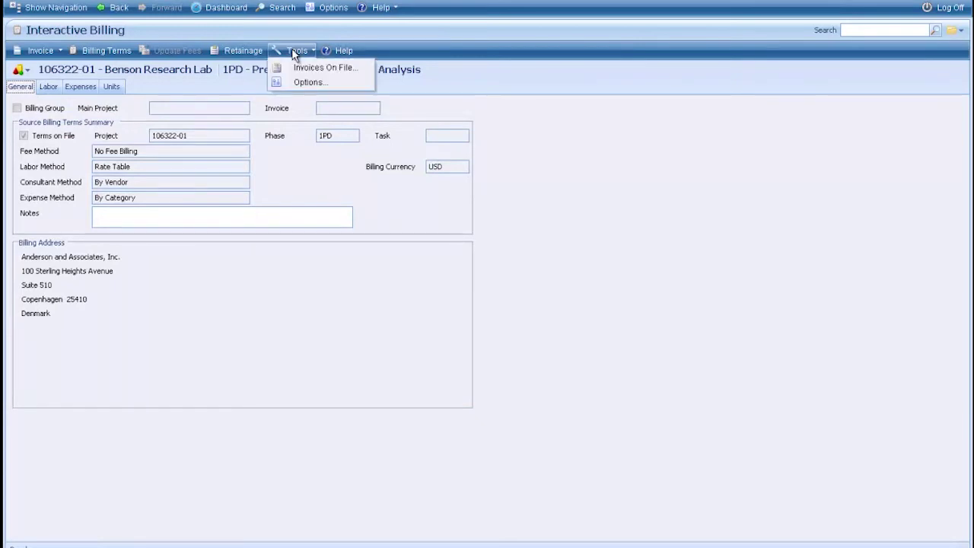
pyautogui.click(312, 67)
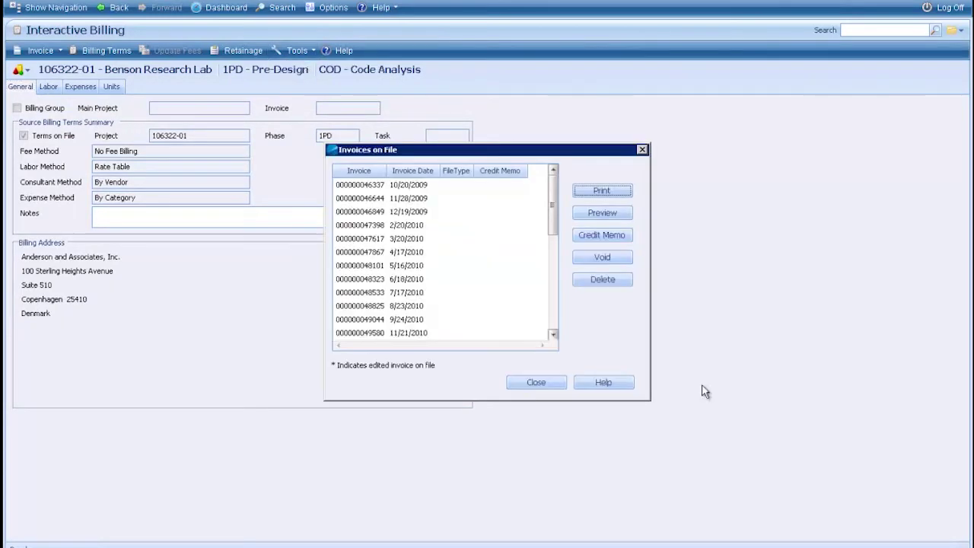
pyautogui.moveTo(554, 213); pyautogui.dragTo(554, 335)
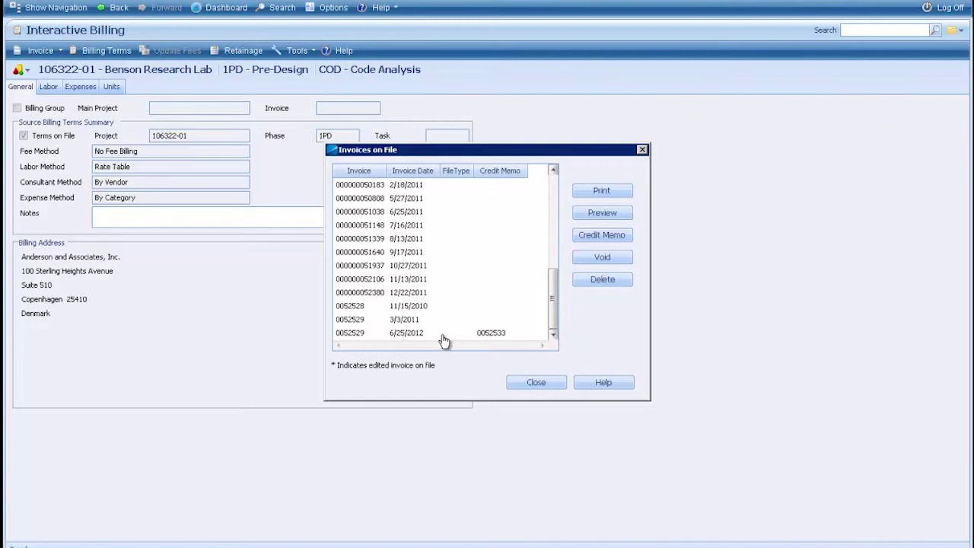
pyautogui.click(405, 319)
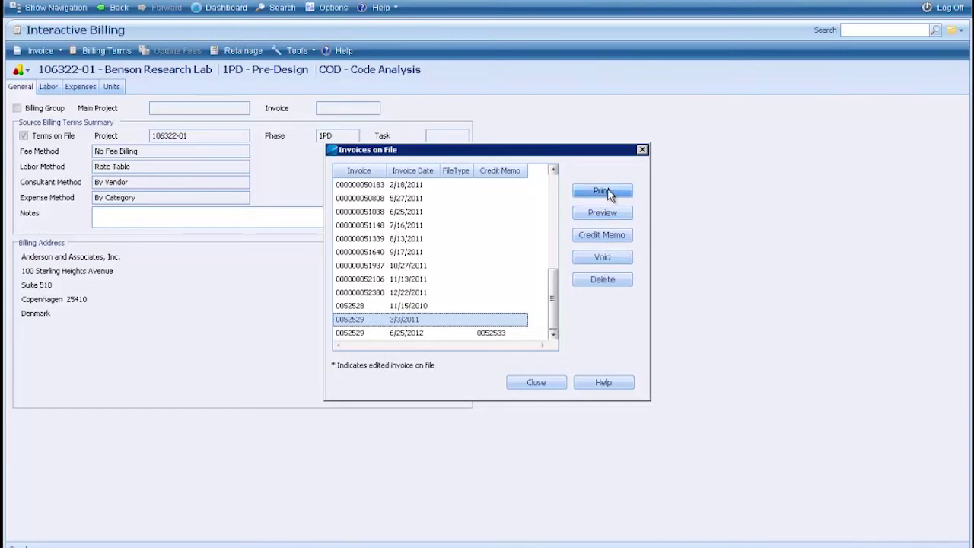
pyautogui.click(536, 385)
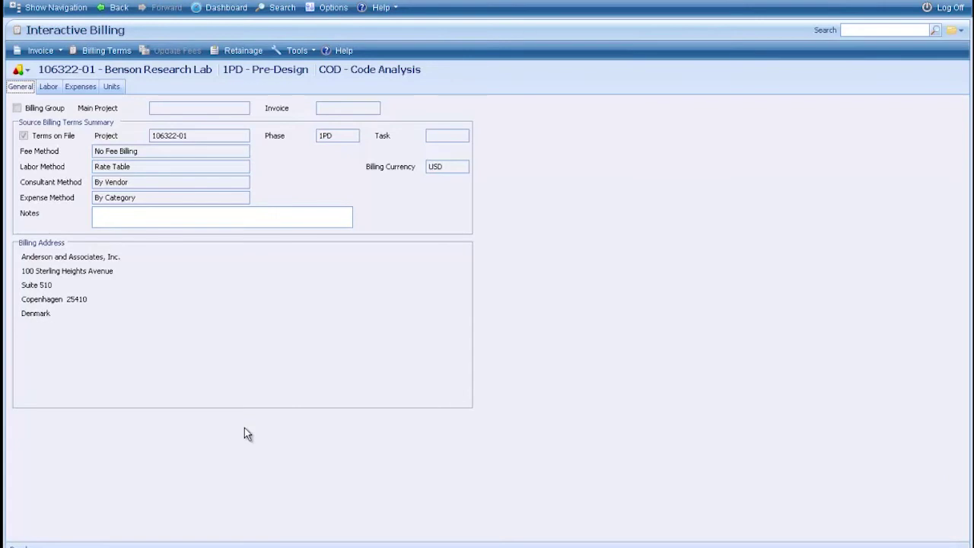
# Open General Ledger reporting and hide the navigation pane.
pyautogui.click(48, 8)
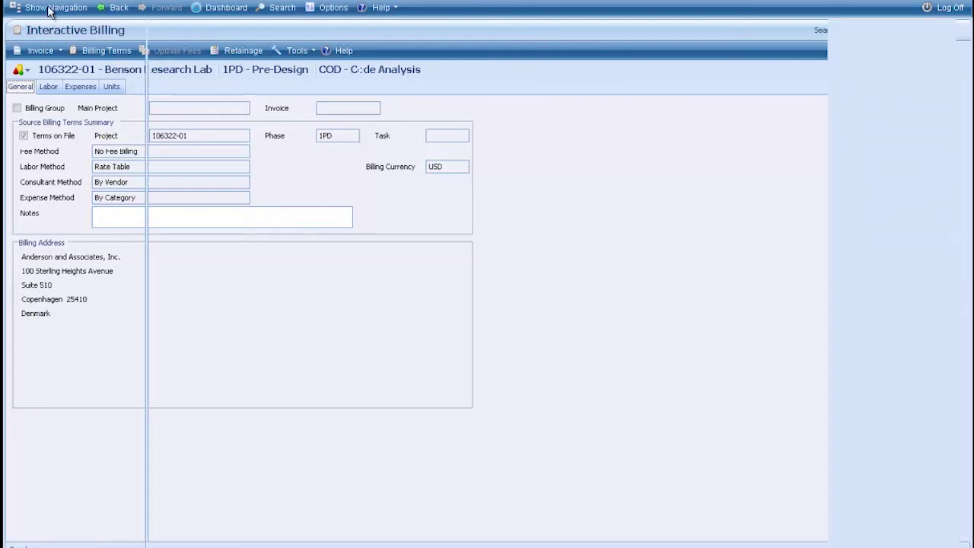
pyautogui.click(28, 140)
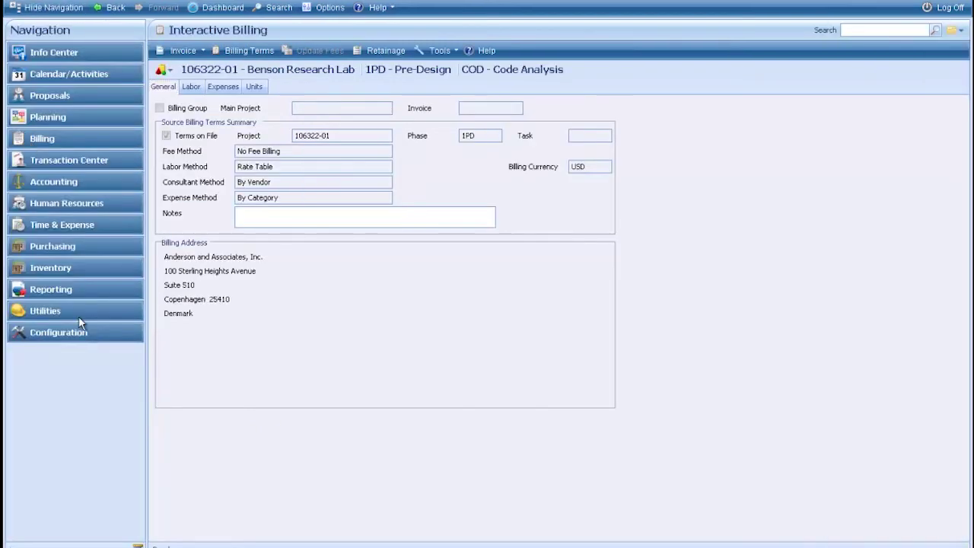
pyautogui.click(35, 295)
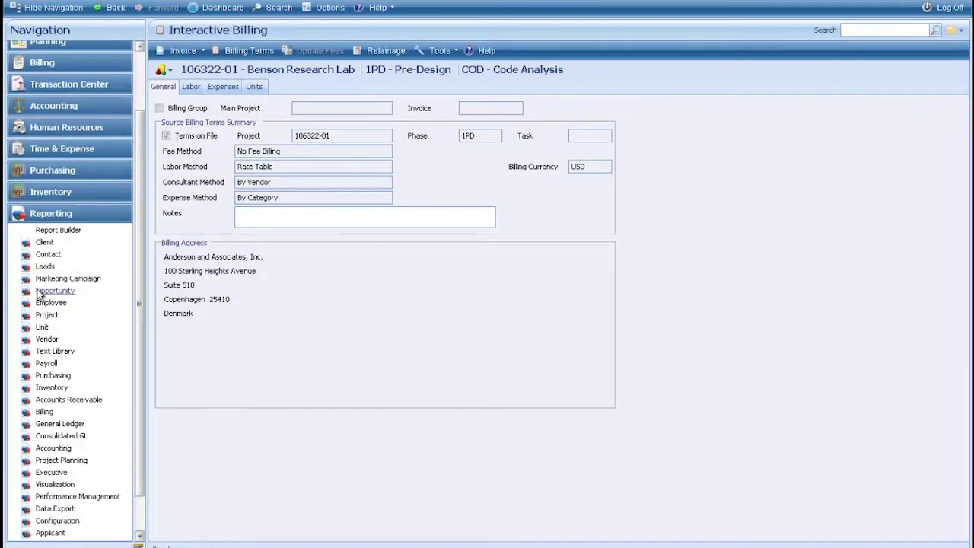
pyautogui.click(59, 424)
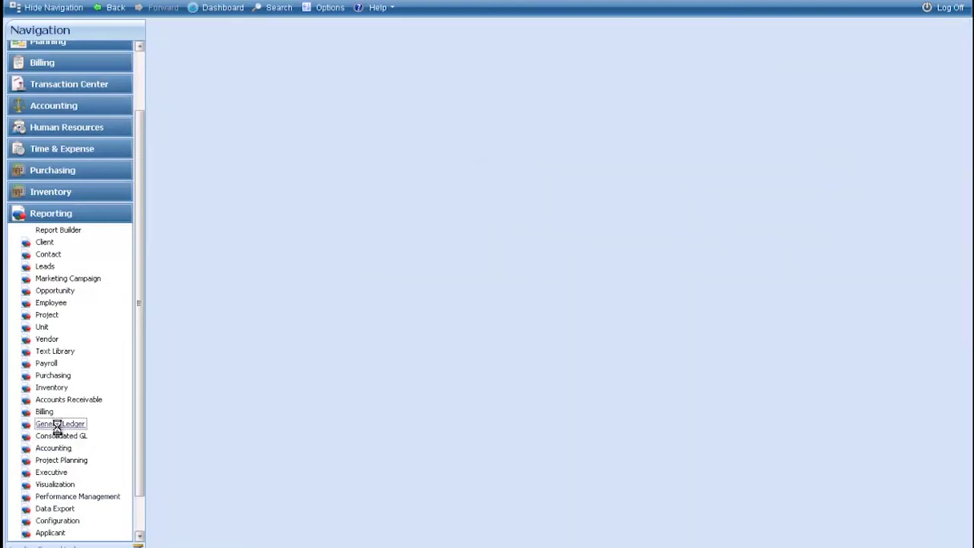
pyautogui.click(53, 8)
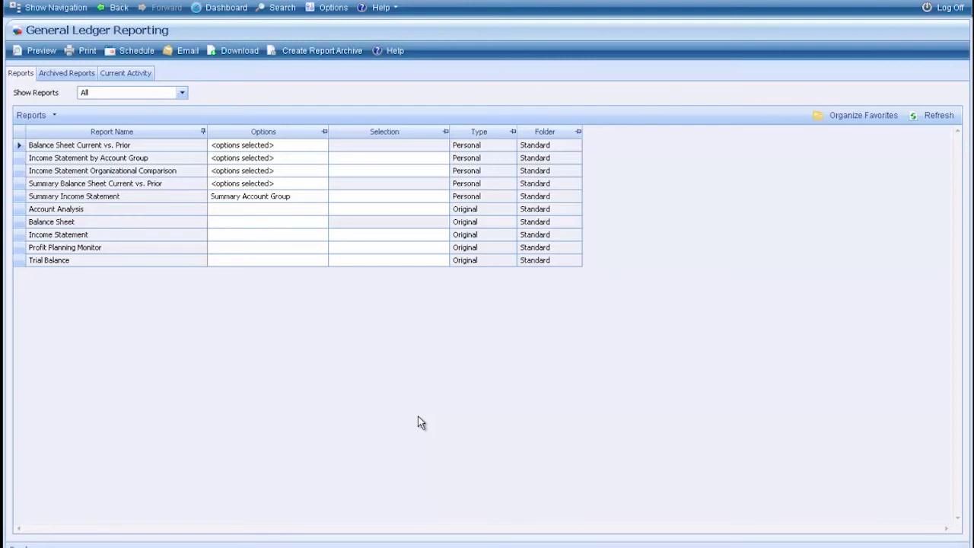
# Run the original Income Statement report with its default options, and close it after viewing.
pyautogui.click(18, 235)
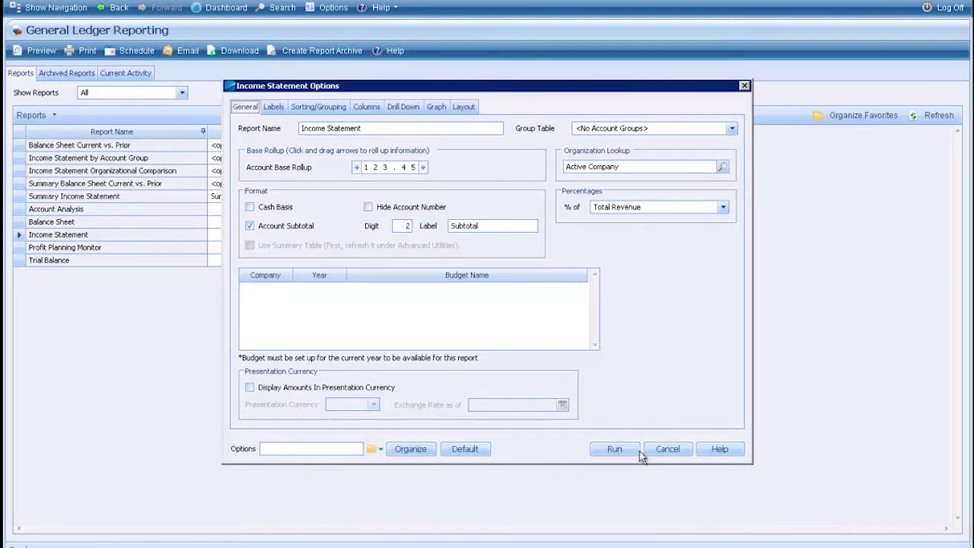
pyautogui.click(614, 449)
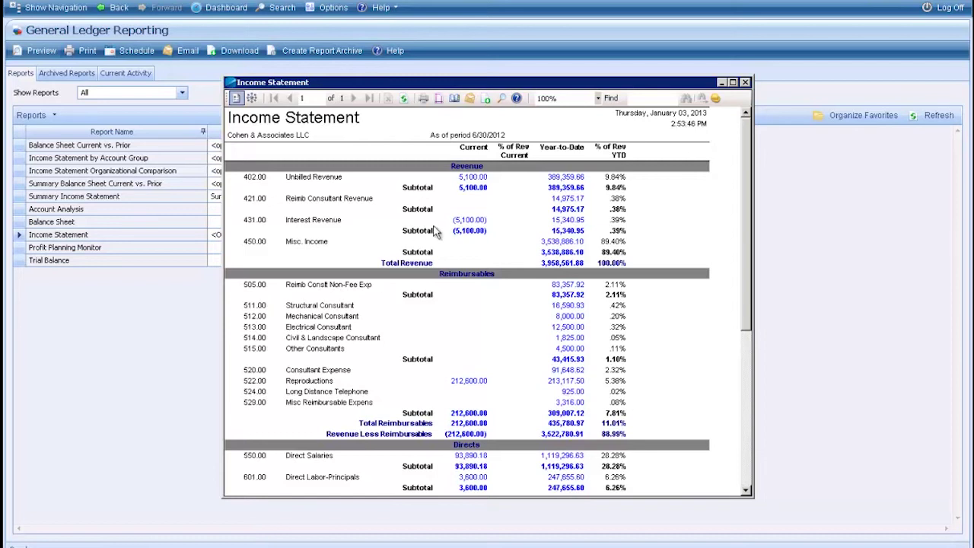
pyautogui.press('Escape')
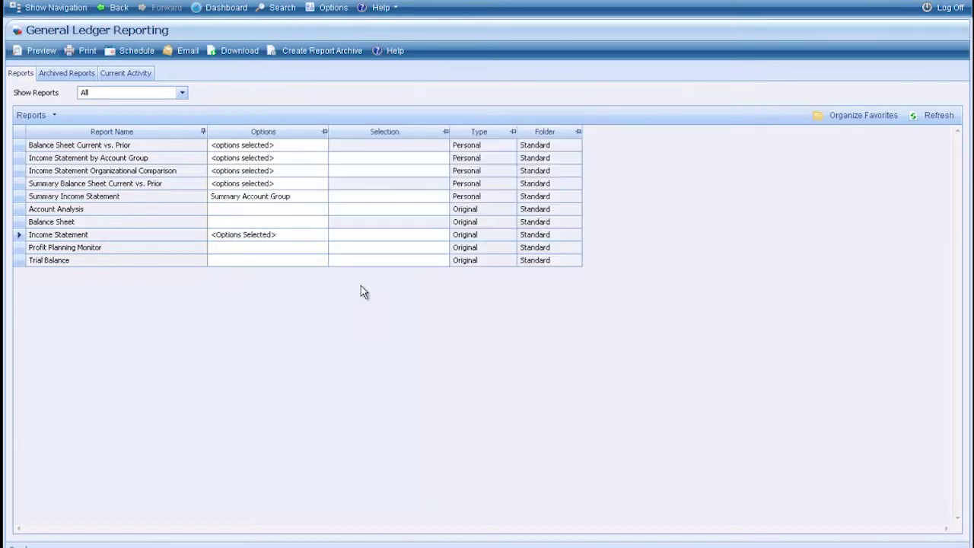
# Add Office to the Income Statement's sorting and grouping, and preview the report.
pyautogui.click(322, 237)
pyautogui.click(323, 236)
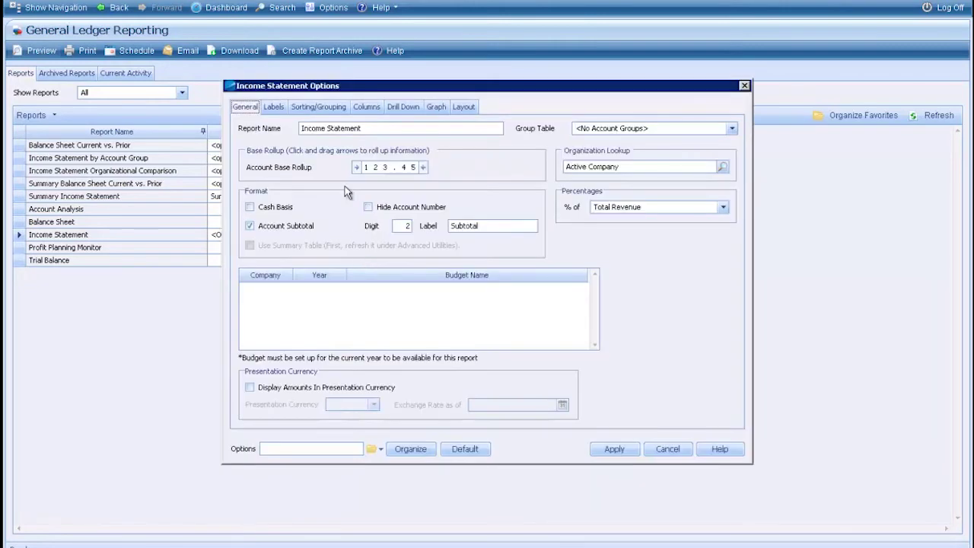
pyautogui.click(319, 108)
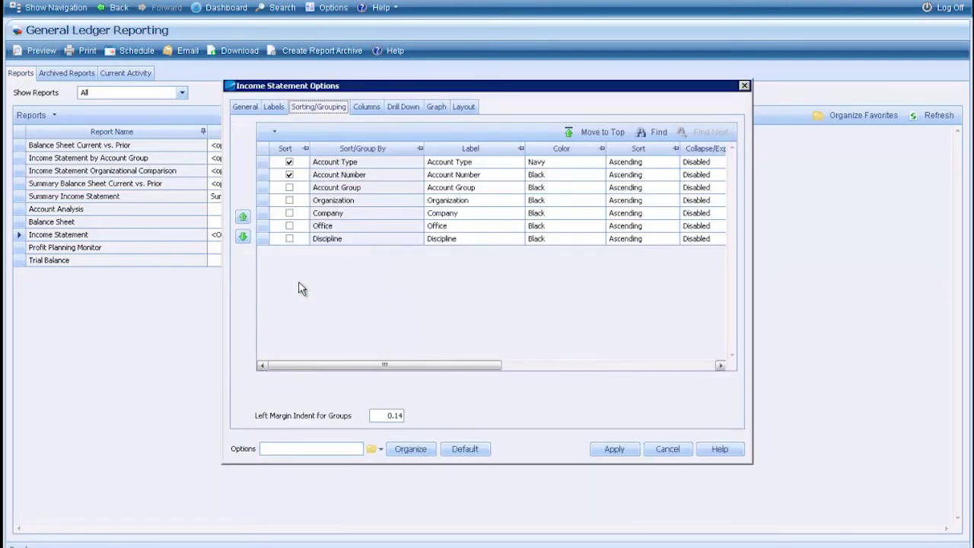
pyautogui.click(289, 226)
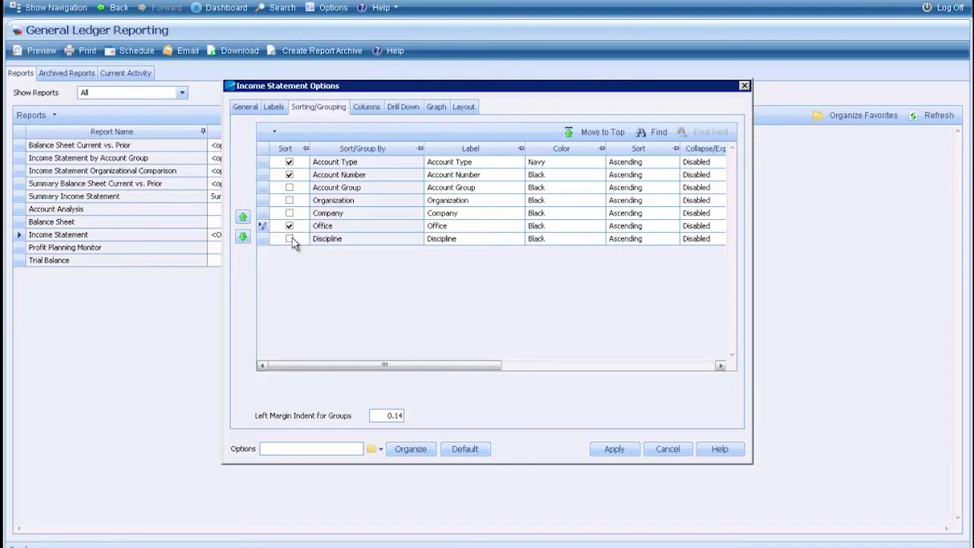
pyautogui.click(615, 451)
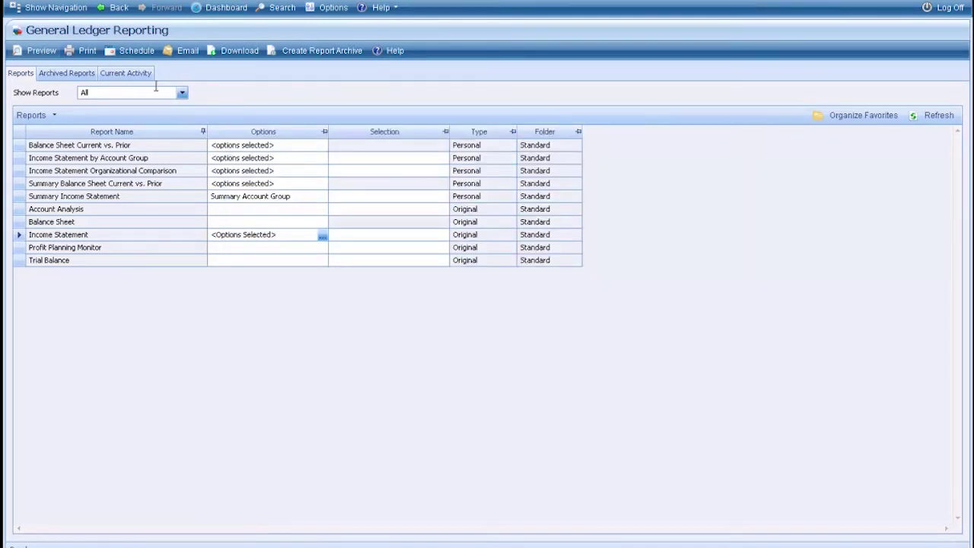
pyautogui.click(20, 53)
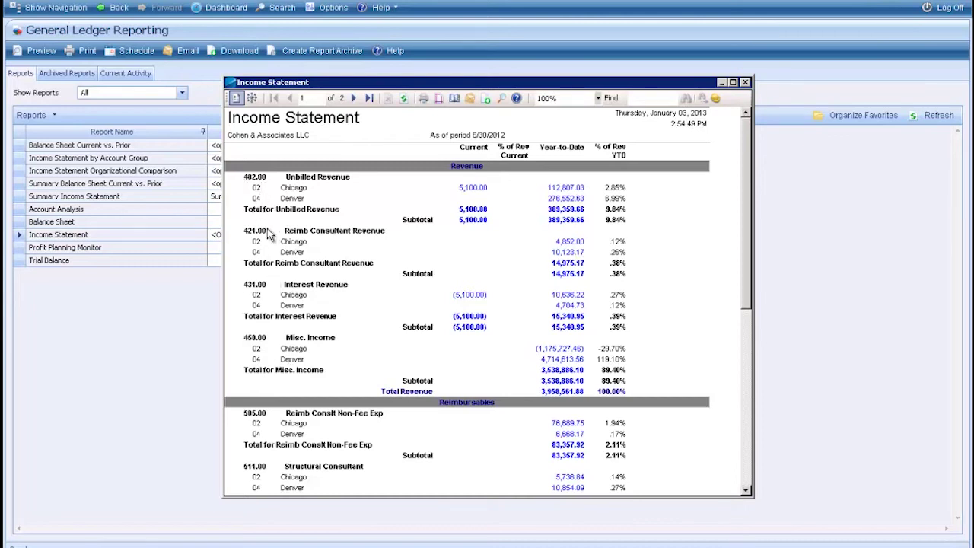
pyautogui.click(745, 82)
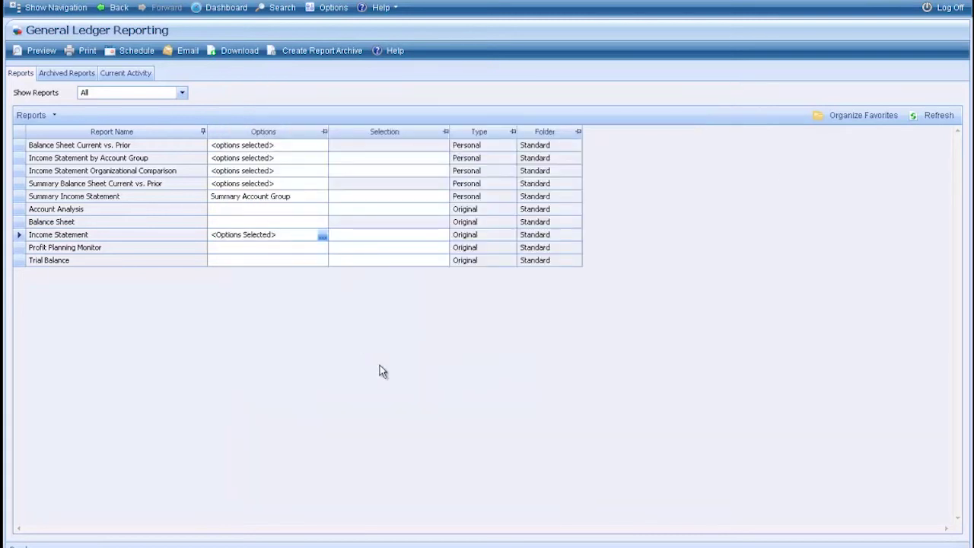
# Move Office to the top of the Income Statement's grouping order, check the page break options, and apply the options.
pyautogui.click(322, 235)
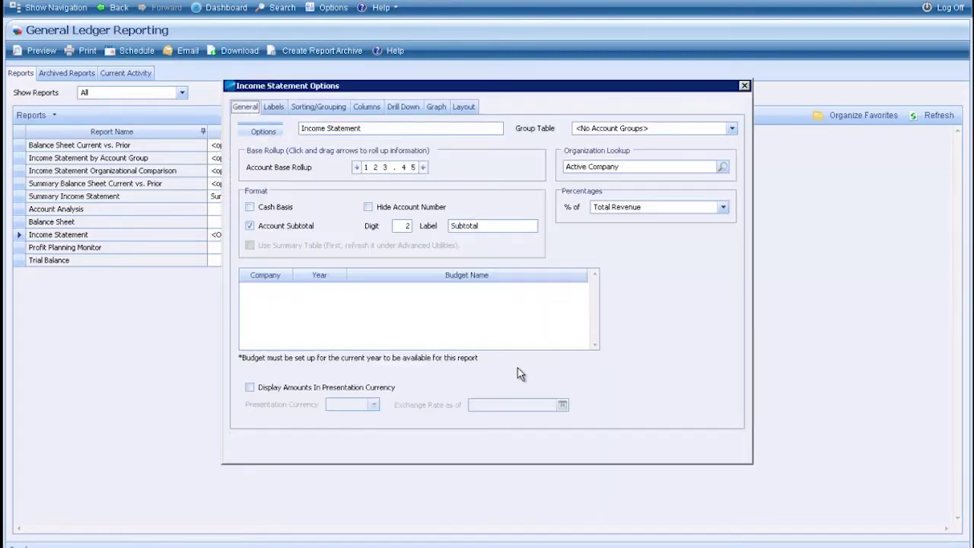
pyautogui.click(318, 107)
pyautogui.click(263, 189)
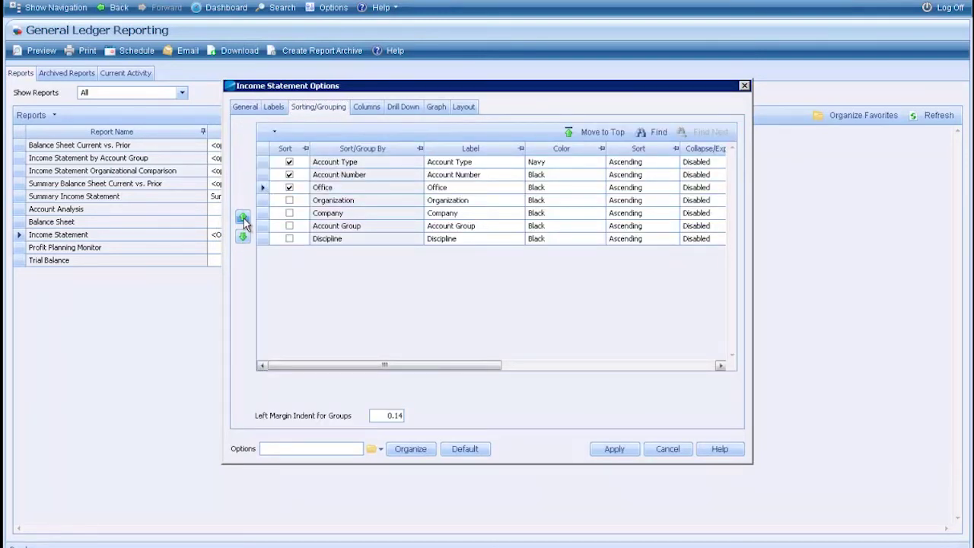
pyautogui.click(244, 219)
pyautogui.click(243, 220)
pyautogui.click(592, 366)
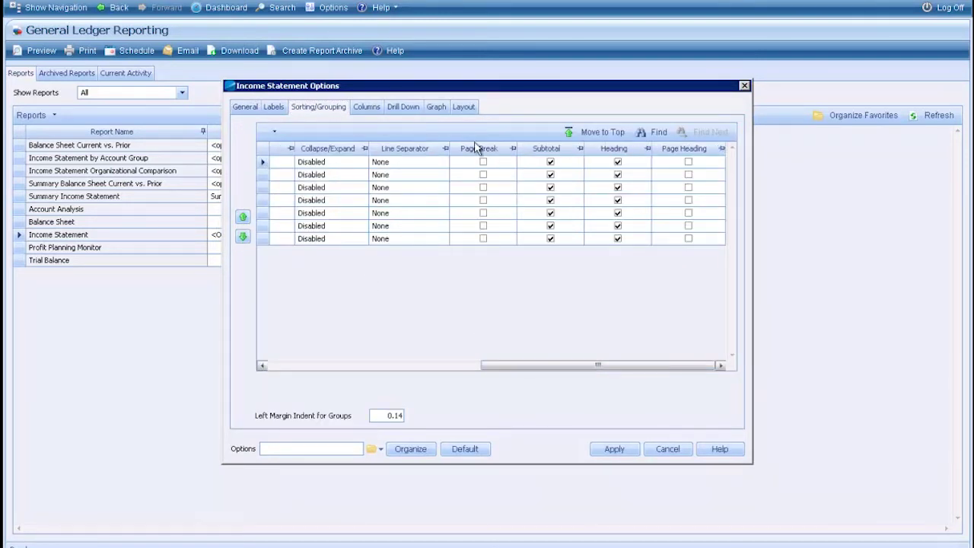
pyautogui.click(622, 451)
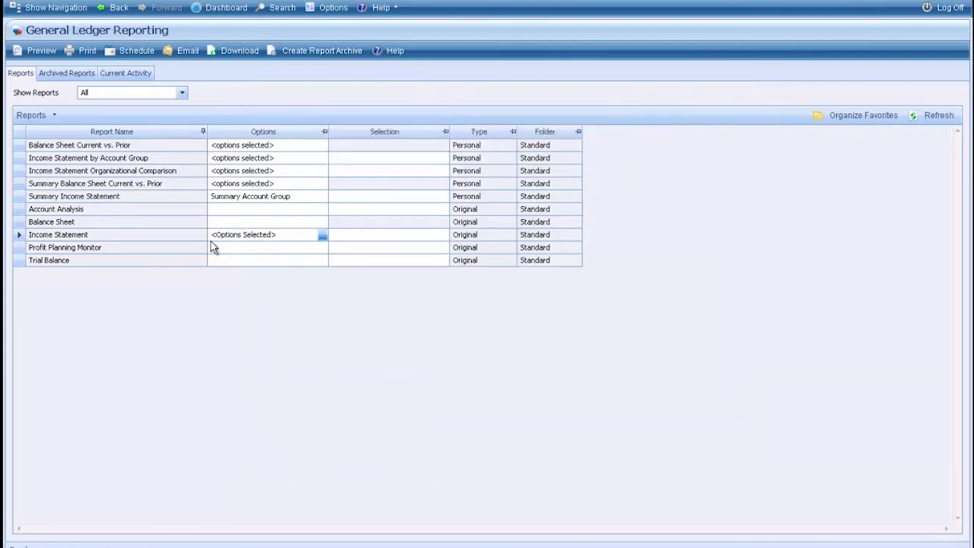
# Preview the Income Statement grouped by office first, page through it, and close the preview.
pyautogui.click(38, 50)
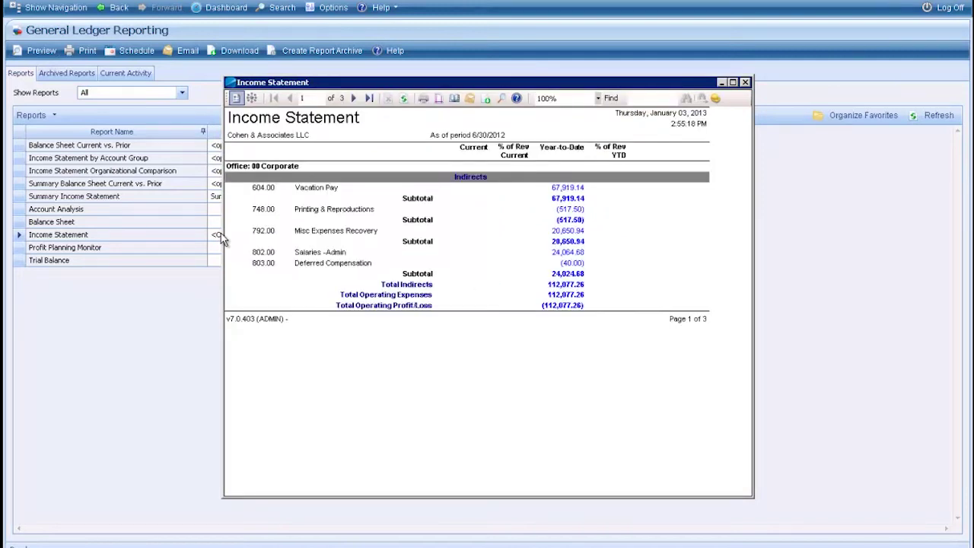
pyautogui.click(354, 98)
pyautogui.click(354, 98)
pyautogui.press('Escape')
# Open Project reporting and hide the navigation pane.
pyautogui.click(44, 8)
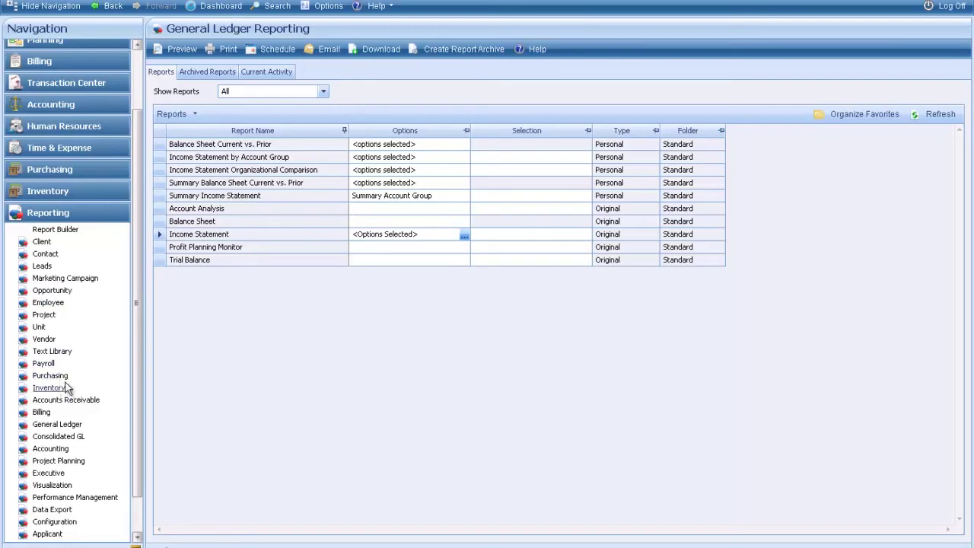
pyautogui.click(43, 314)
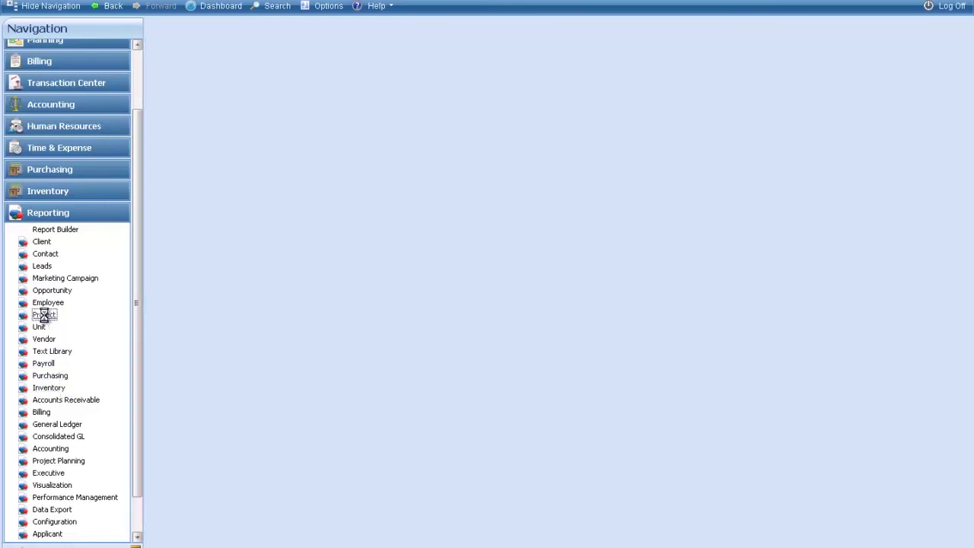
pyautogui.click(41, 216)
pyautogui.click(35, 6)
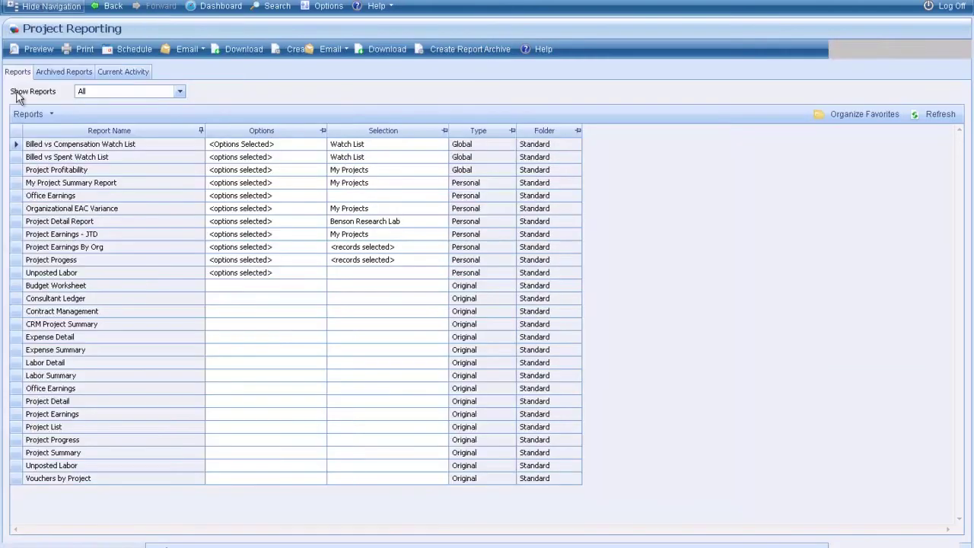
# Search for "benson" in the original Office Earnings report's selection and choose project 106322-01 Benson Research Lab.
pyautogui.click(16, 388)
pyautogui.click(378, 388)
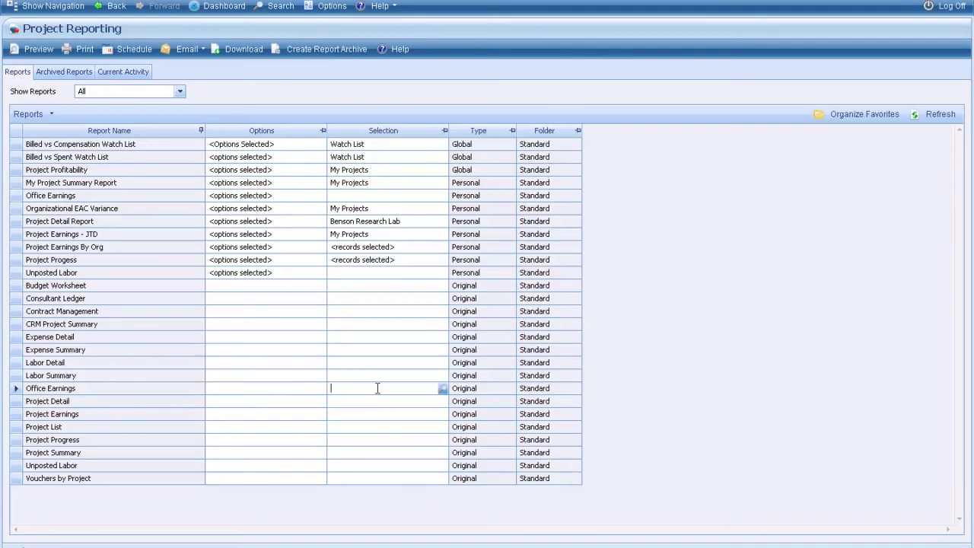
pyautogui.write('benson')
pyautogui.press('Tab')
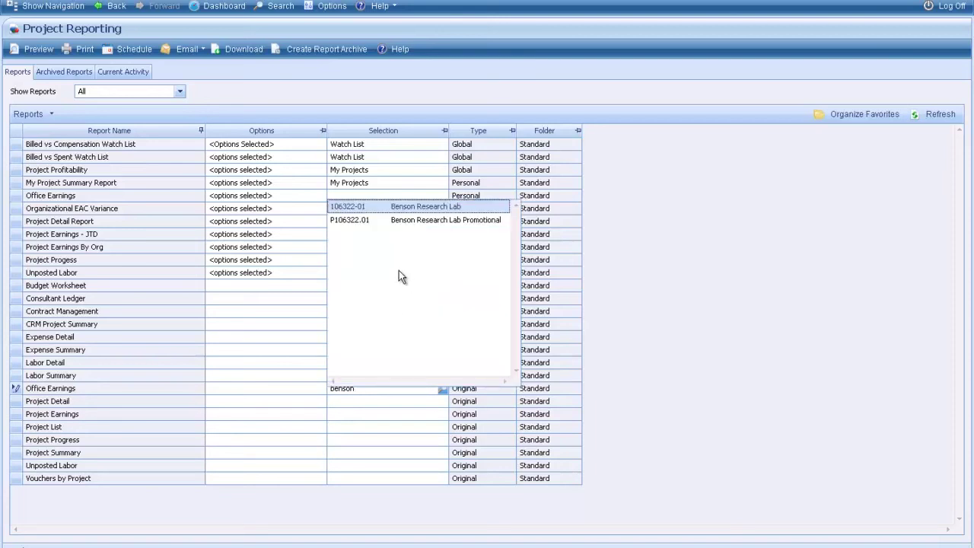
pyautogui.click(390, 208)
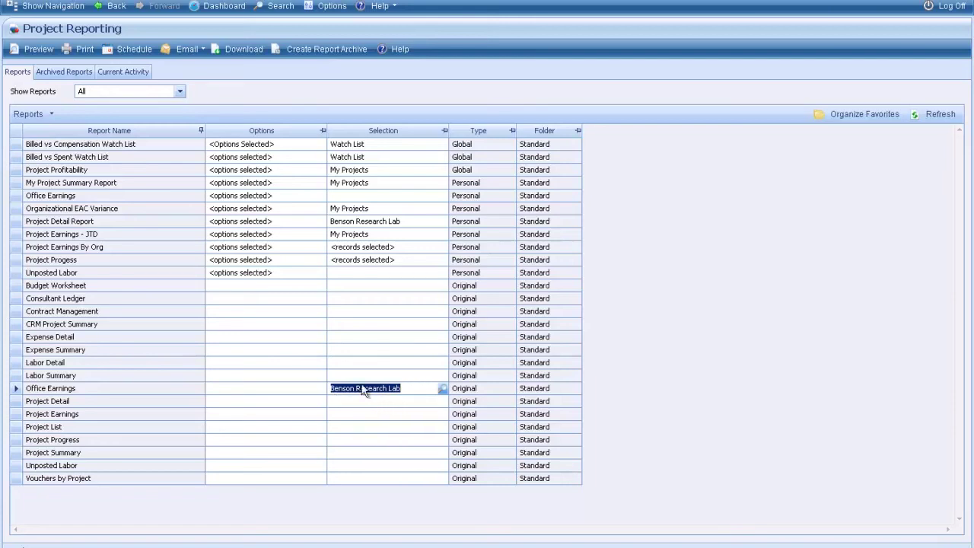
# Replace the original Office Earnings report's project selection with the saved global search Top SE Projects.
pyautogui.click(294, 390)
pyautogui.click(396, 390)
pyautogui.click(442, 389)
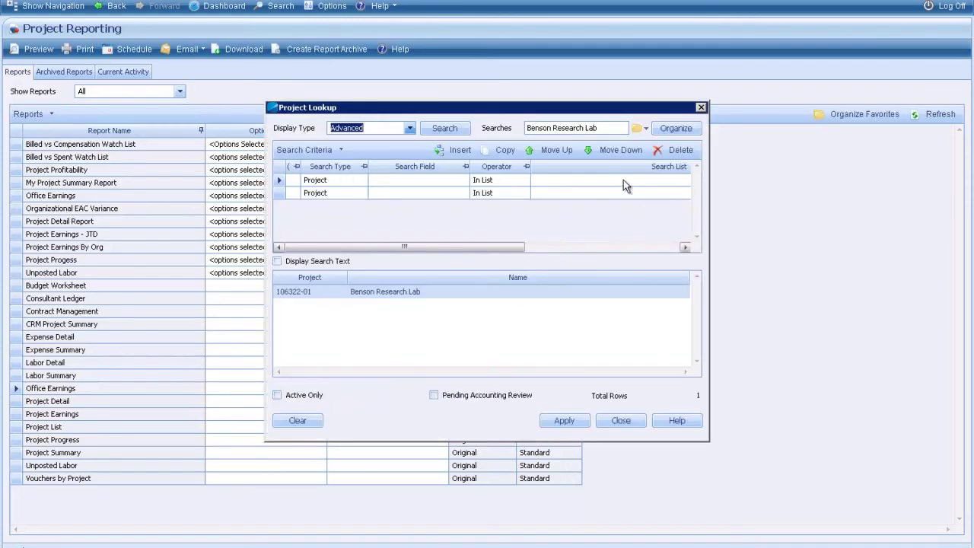
pyautogui.click(642, 128)
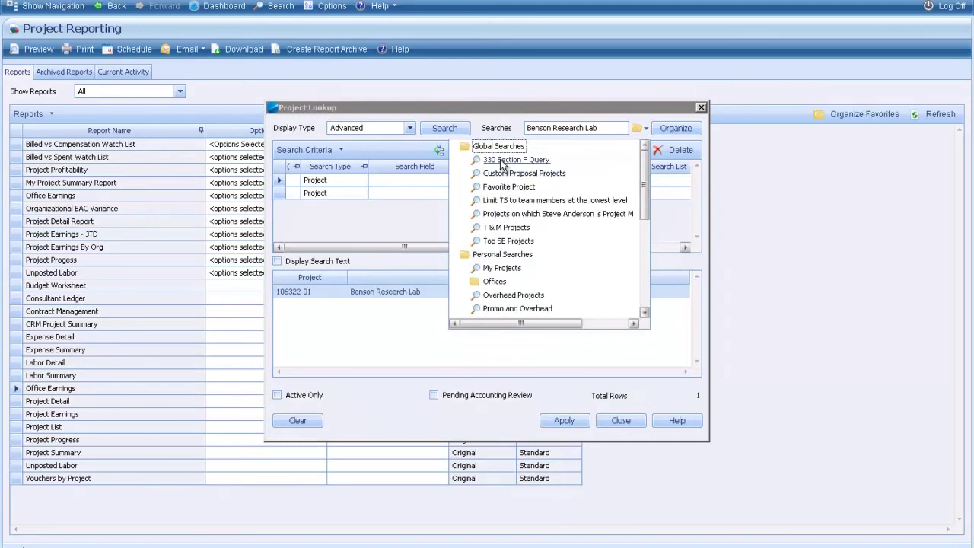
pyautogui.click(496, 230)
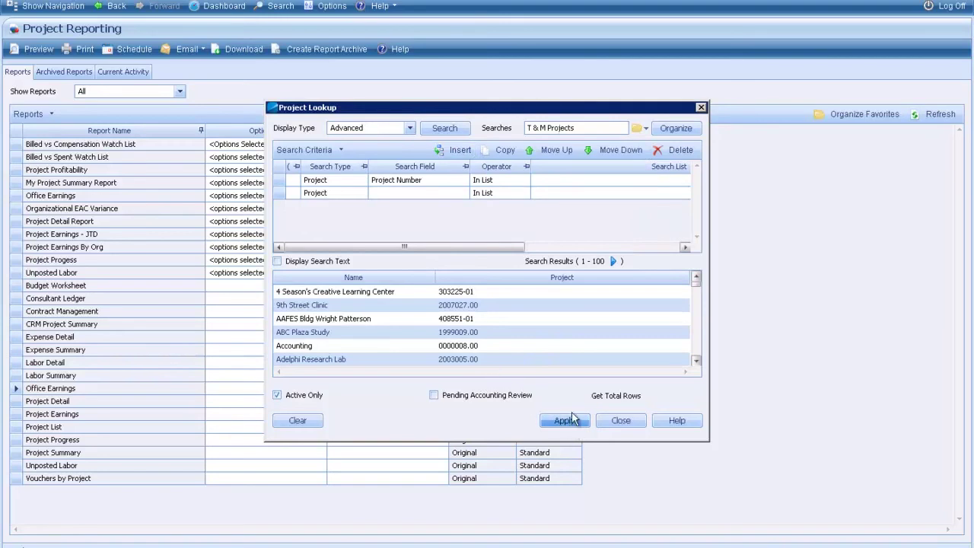
pyautogui.click(636, 128)
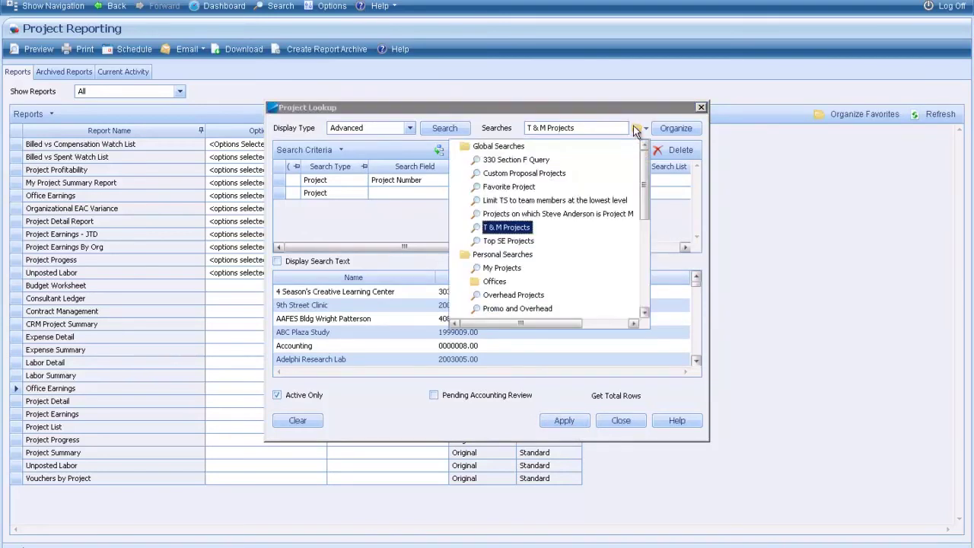
pyautogui.click(507, 241)
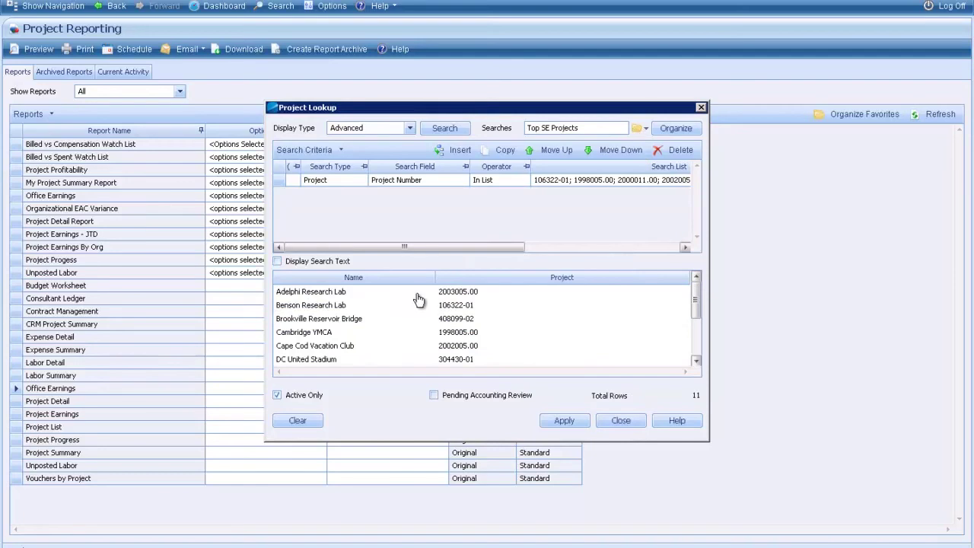
pyautogui.click(567, 421)
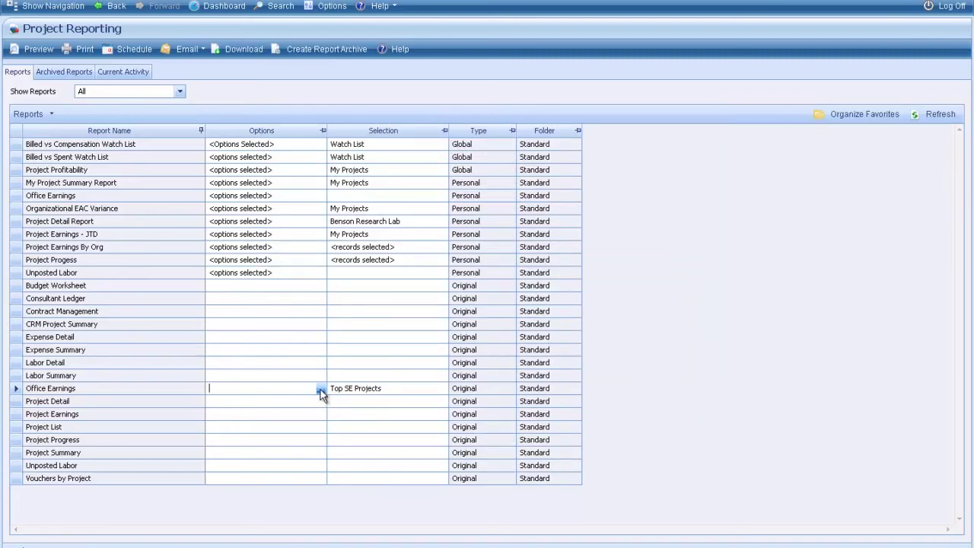
# Set the Office Earnings report to report at Cost and include unposted labor and final totals.
pyautogui.click(321, 391)
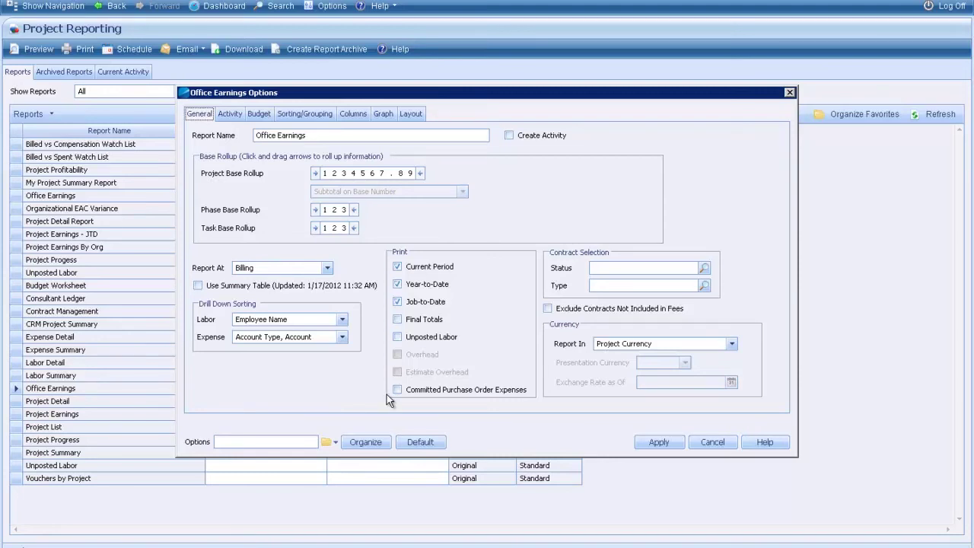
pyautogui.click(328, 267)
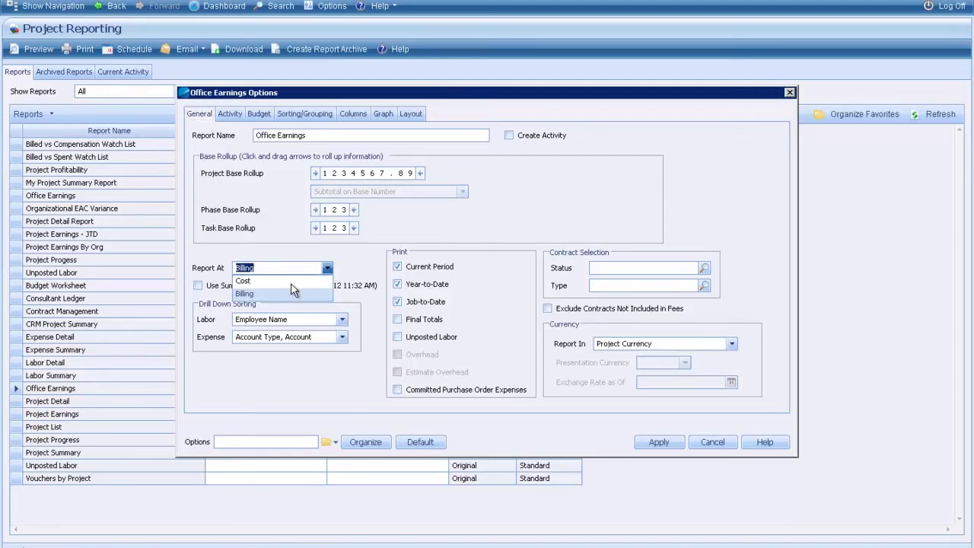
pyautogui.click(297, 281)
pyautogui.click(397, 355)
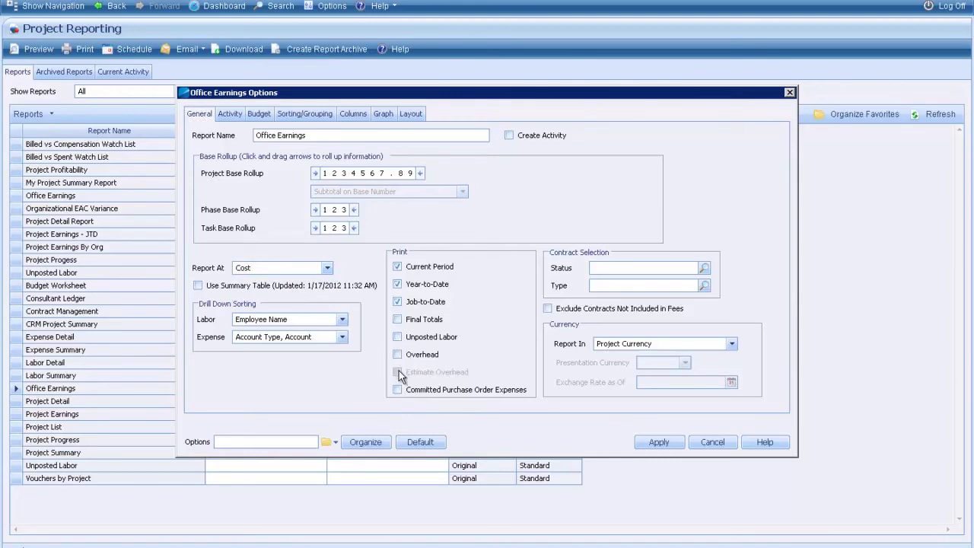
pyautogui.click(398, 337)
pyautogui.click(397, 319)
# Group the Office Earnings report by Project Manager Number and then Project Number, dropping the Phase Number and Task Number groupings.
pyautogui.click(236, 116)
pyautogui.click(203, 143)
pyautogui.click(258, 116)
pyautogui.click(299, 116)
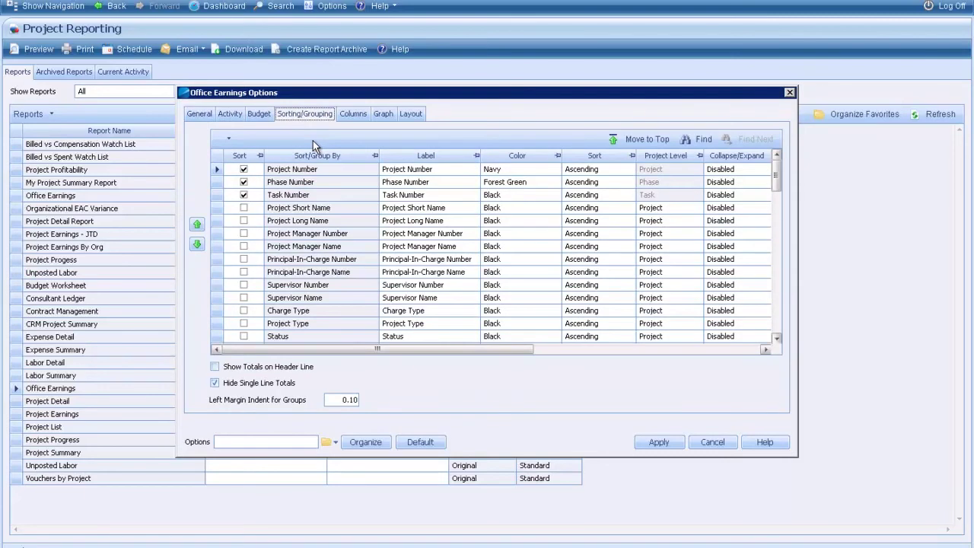
pyautogui.click(243, 182)
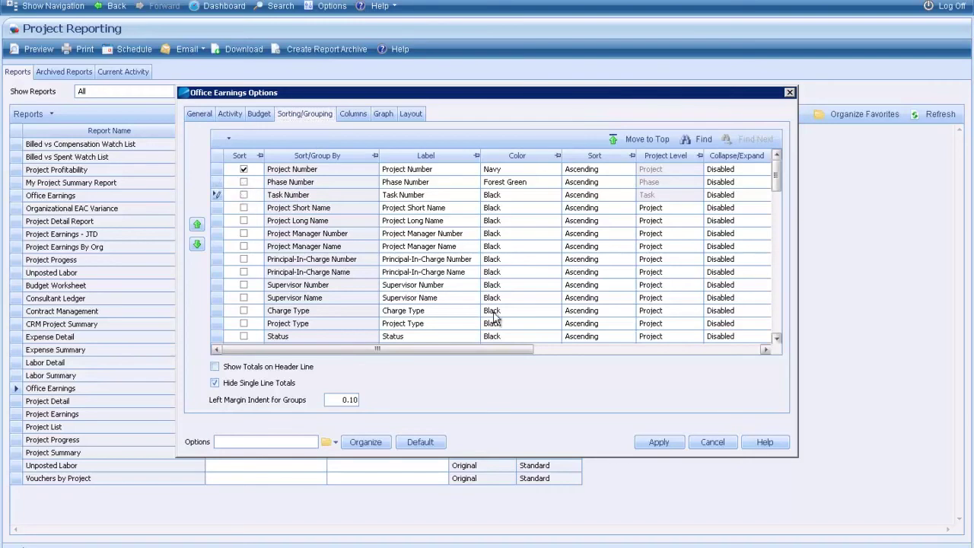
pyautogui.click(244, 233)
pyautogui.click(197, 226)
pyautogui.click(197, 225)
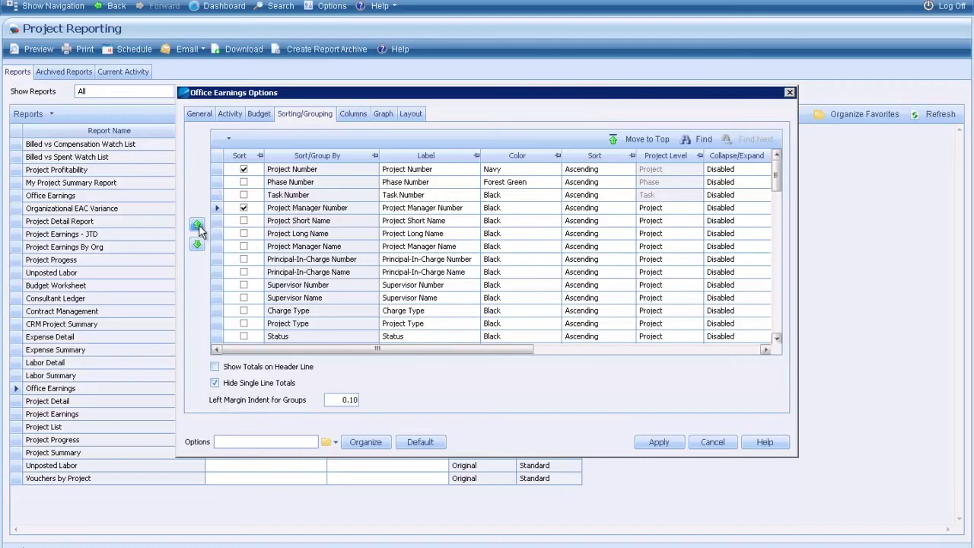
pyautogui.click(198, 226)
pyautogui.click(197, 225)
pyautogui.click(198, 226)
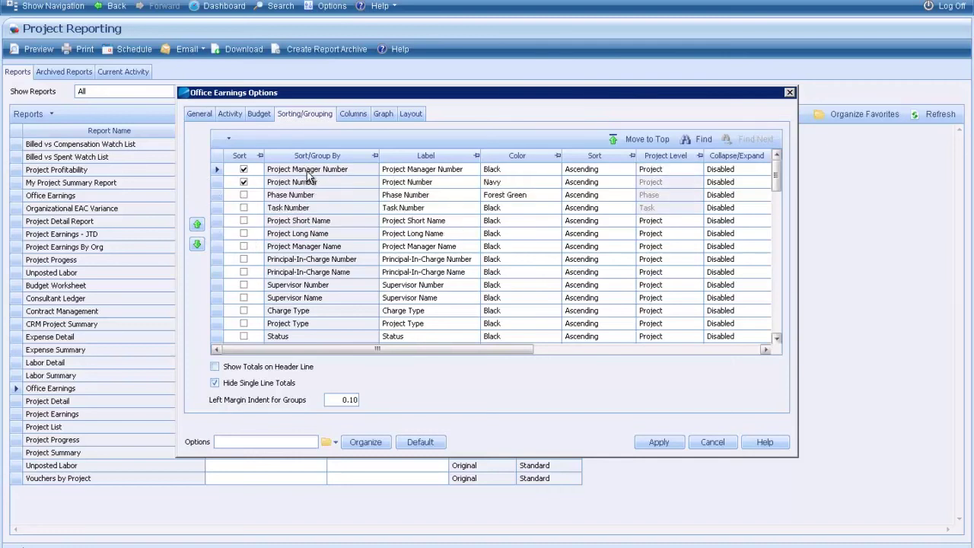
# Add the Labor Amount and Total Expenses columns to the Office Earnings report.
pyautogui.click(348, 116)
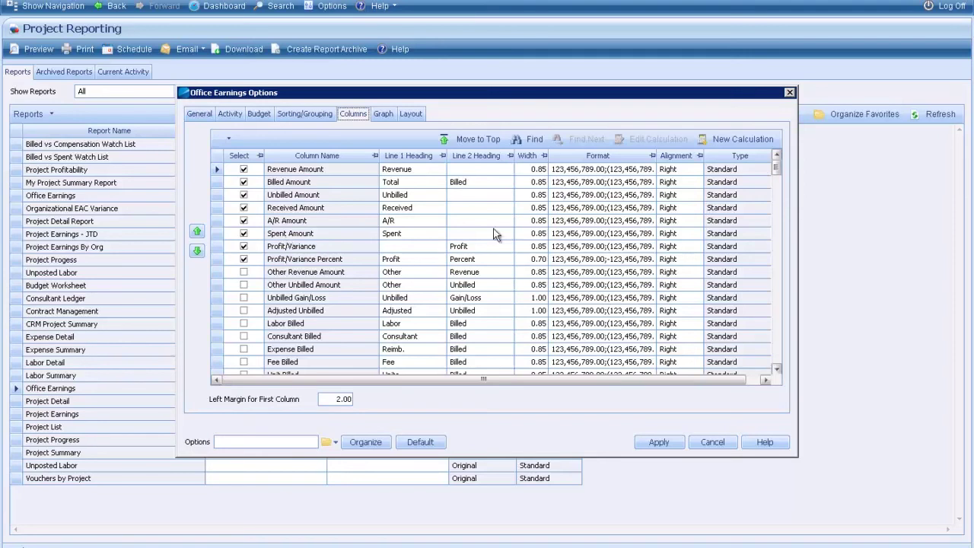
pyautogui.moveTo(778, 168); pyautogui.dragTo(774, 197)
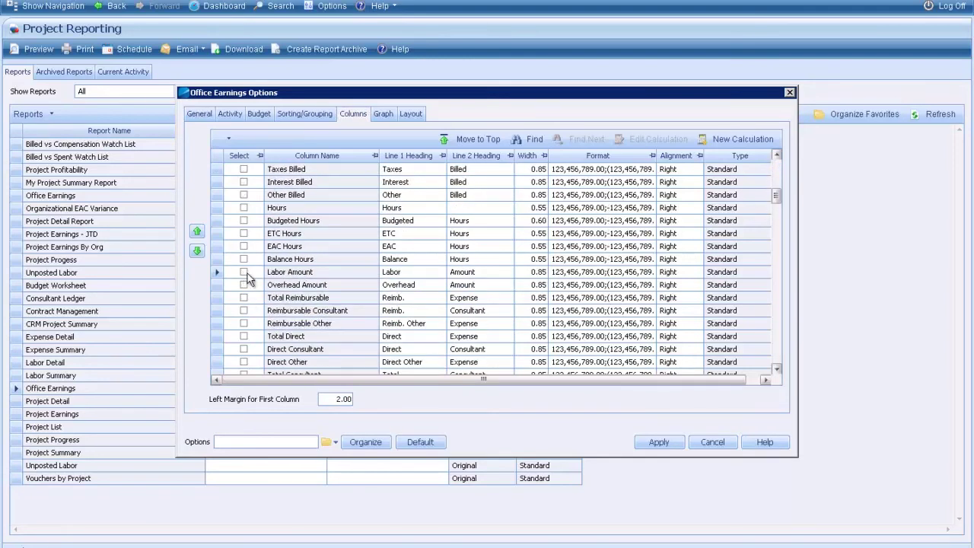
pyautogui.scroll(-3, 761, 371)
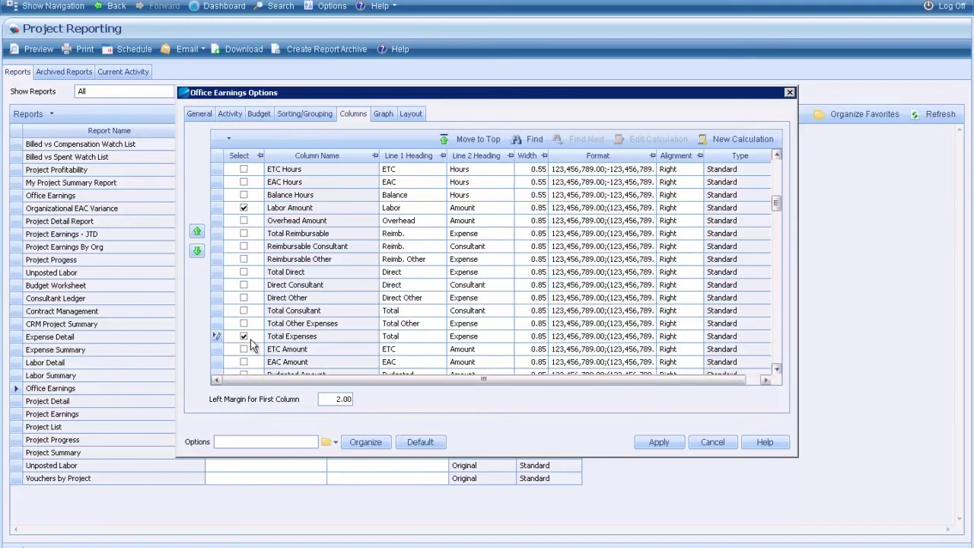
pyautogui.click(476, 137)
# Move the Labor Amount and Total Expenses columns directly ahead of Spent Amount and apply the report options.
pyautogui.click(268, 274)
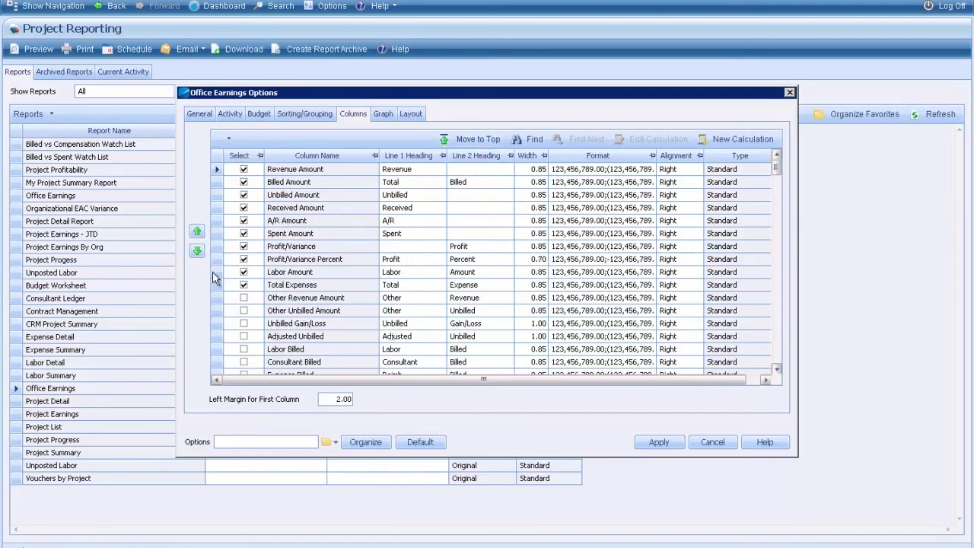
pyautogui.click(199, 231)
pyautogui.click(199, 231)
pyautogui.click(199, 231)
pyautogui.click(218, 288)
pyautogui.click(197, 233)
pyautogui.click(198, 233)
pyautogui.click(198, 233)
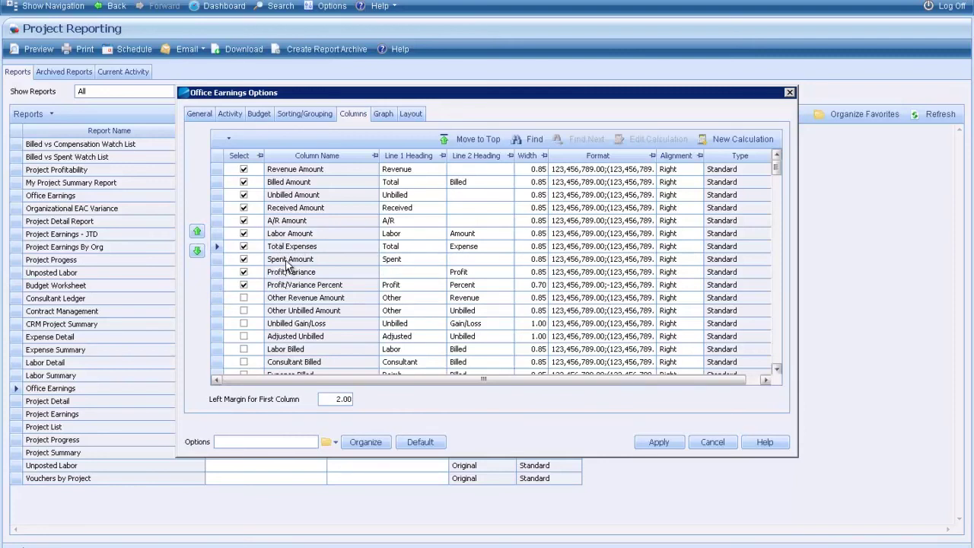
pyautogui.click(659, 442)
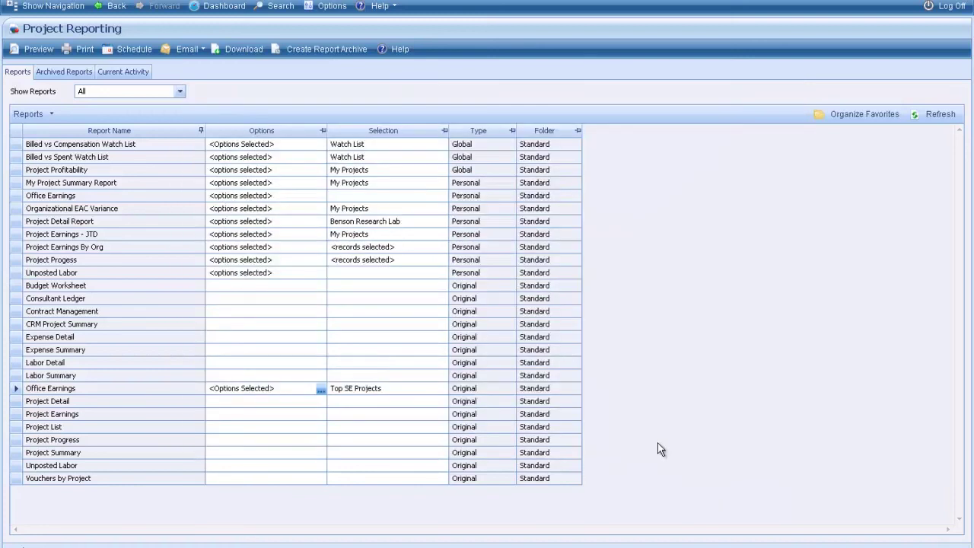
# Preview the Office Earnings report full screen, drill into Cambridge YMCA's current labor amount, and close both reports.
pyautogui.click(34, 49)
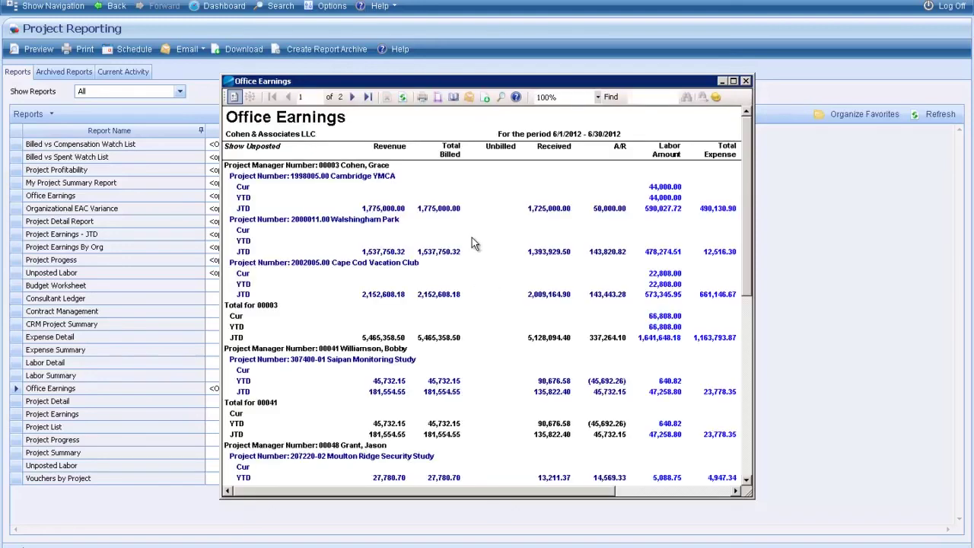
pyautogui.click(733, 81)
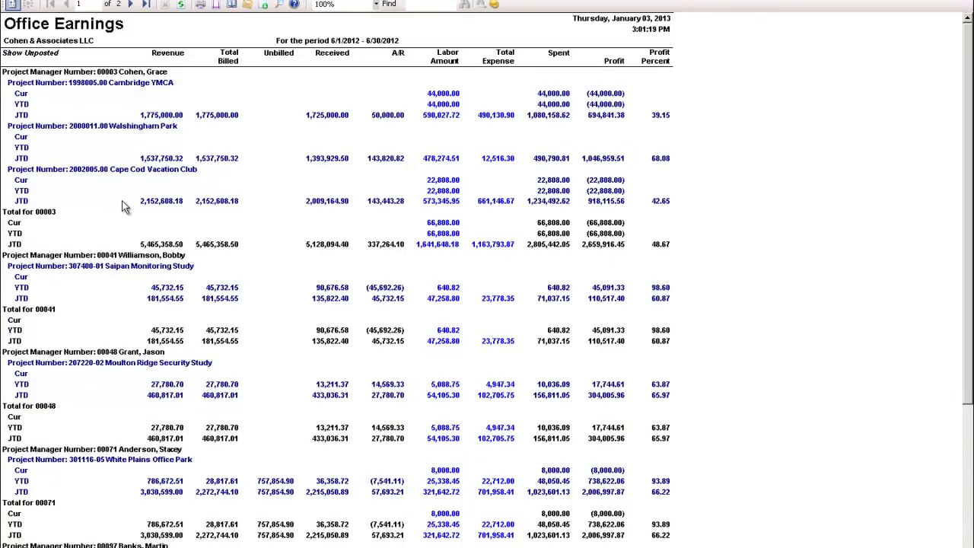
pyautogui.click(443, 94)
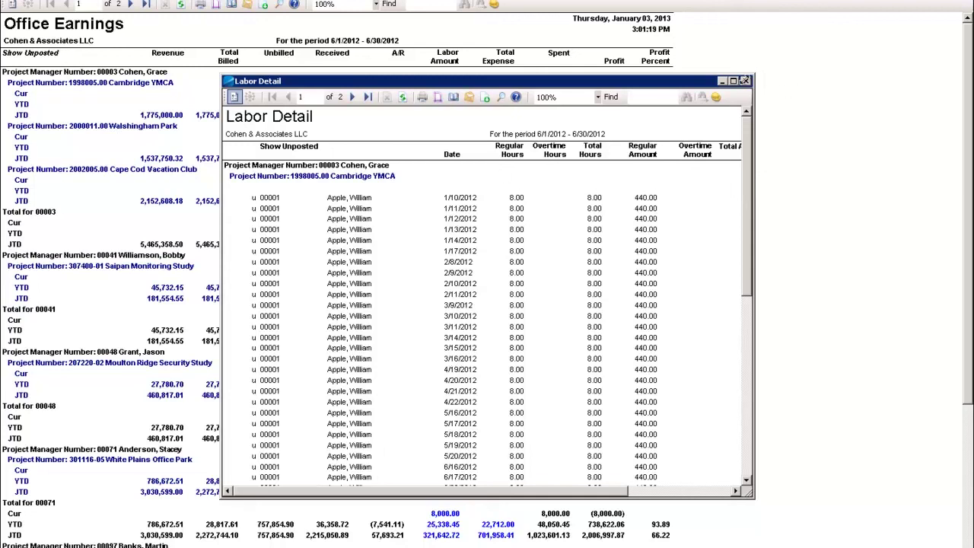
pyautogui.click(744, 80)
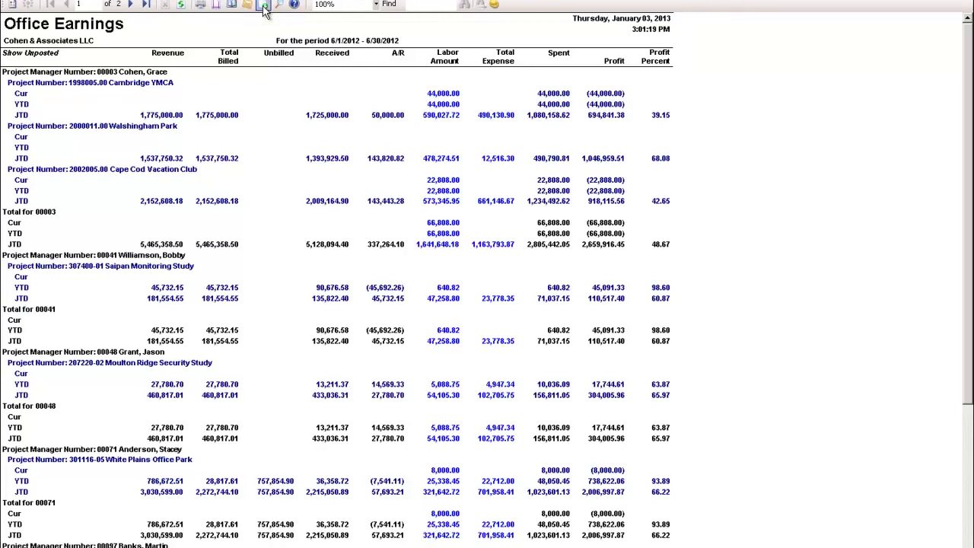
pyautogui.click(968, 4)
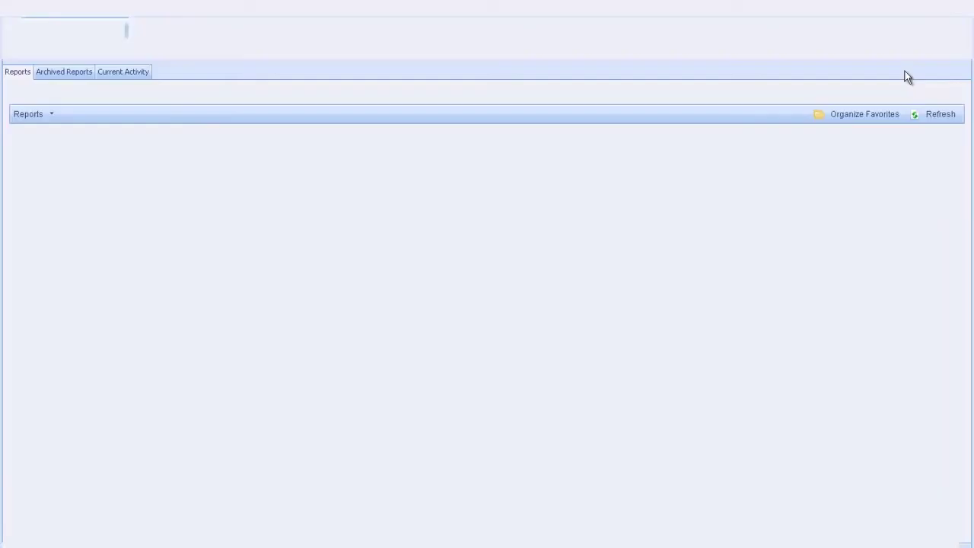
# Save the configured Office Earnings report as a personal favorite named with the owner's first name plus OER, and return to the dashboard.
pyautogui.click(860, 115)
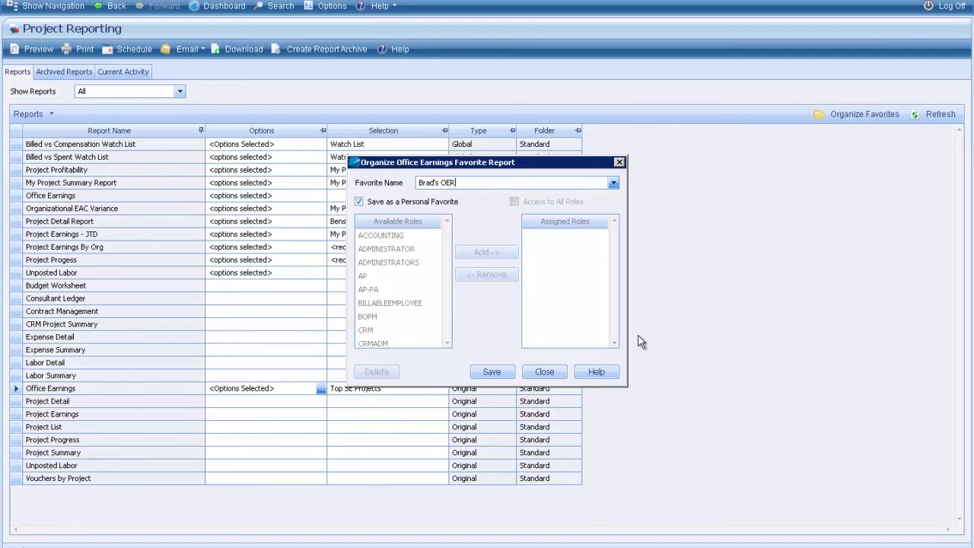
pyautogui.click(494, 372)
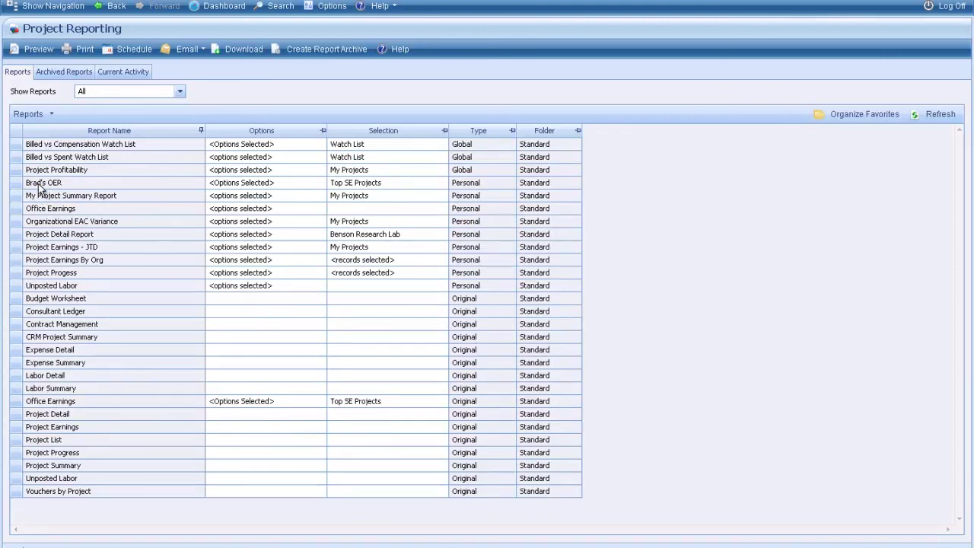
pyautogui.click(218, 8)
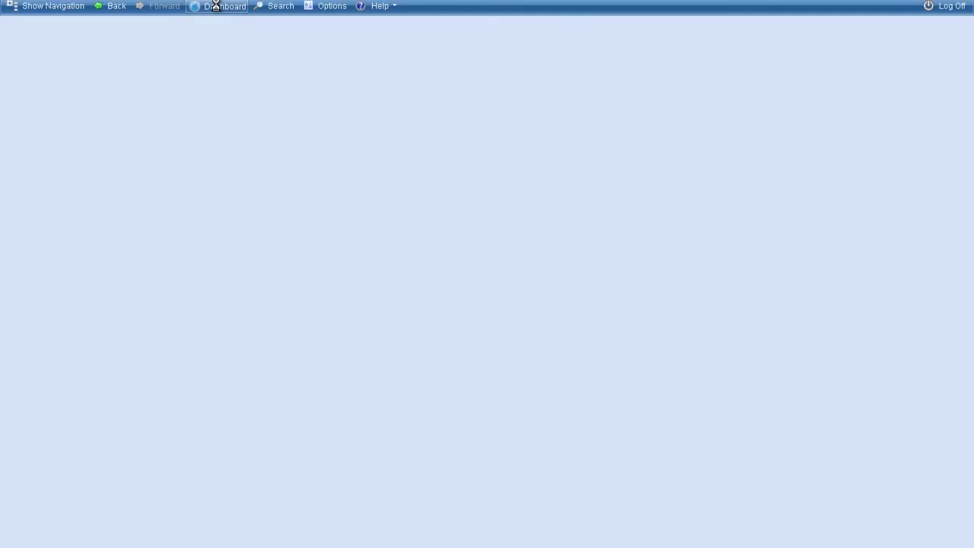